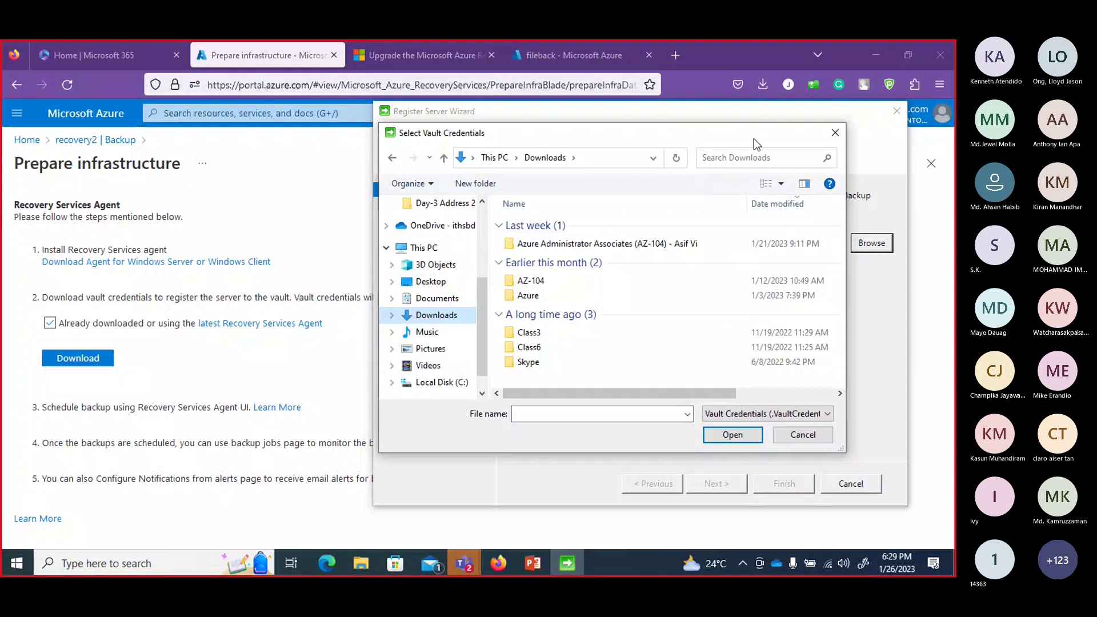
# - Dismiss the vault credentials file selection, open the latest Recovery Services Agent article and check the browser's recent downloads
pyautogui.click(835, 134)
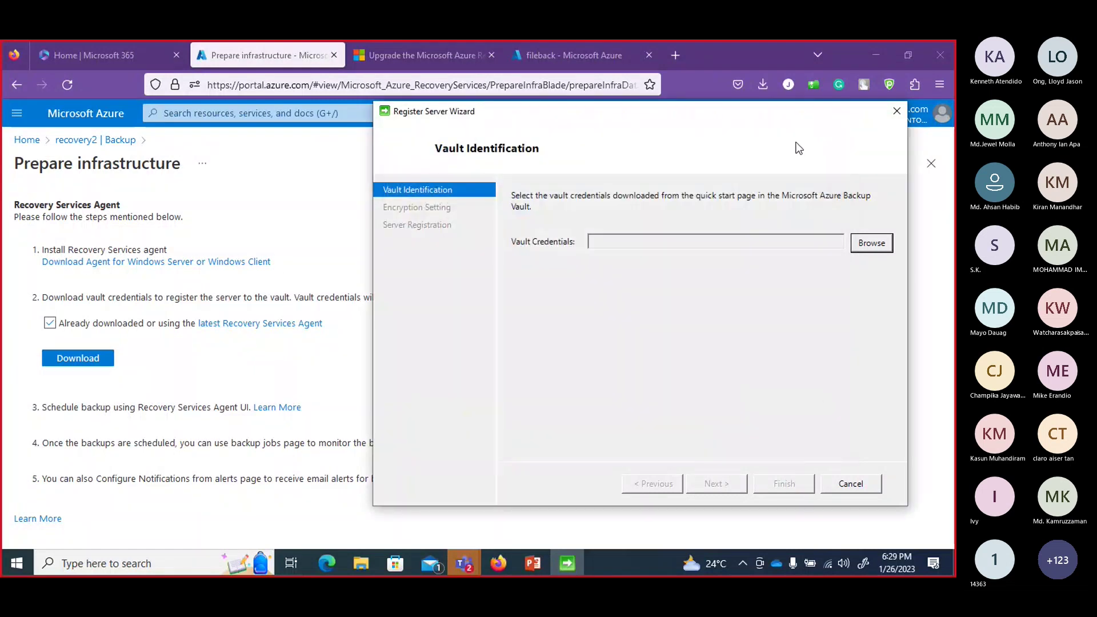
pyautogui.click(278, 332)
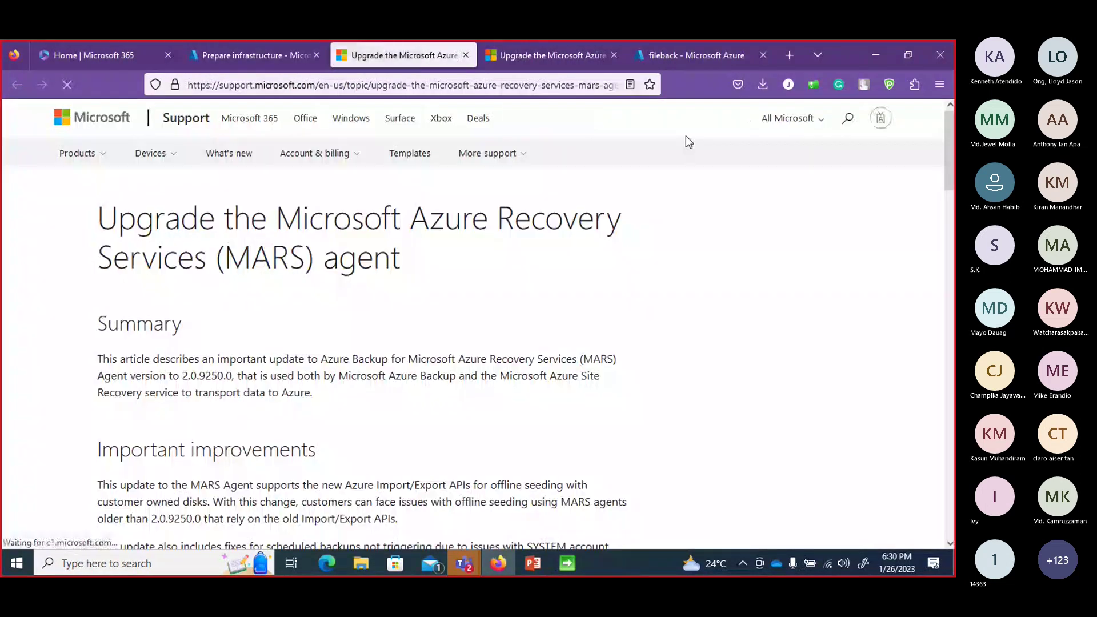
pyautogui.click(761, 85)
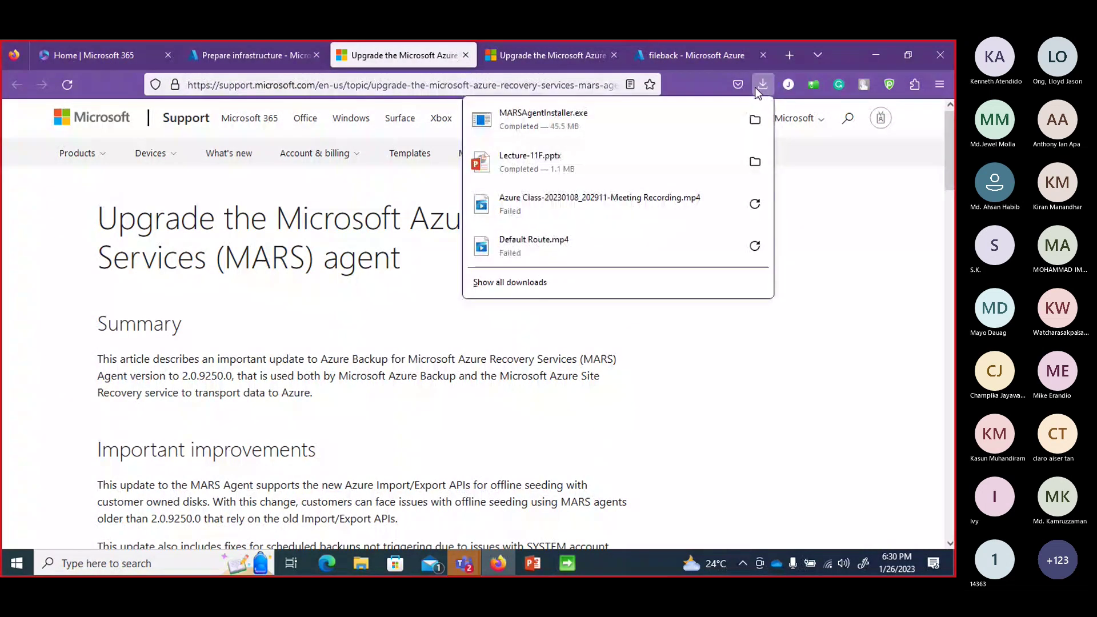
pyautogui.click(761, 86)
# - Examine the MARS agent upgrade article, including its download information, multiple-server update steps and prerequisites
pyautogui.moveTo(950, 137); pyautogui.dragTo(942, 364)
pyautogui.scroll(-4, 943, 376)
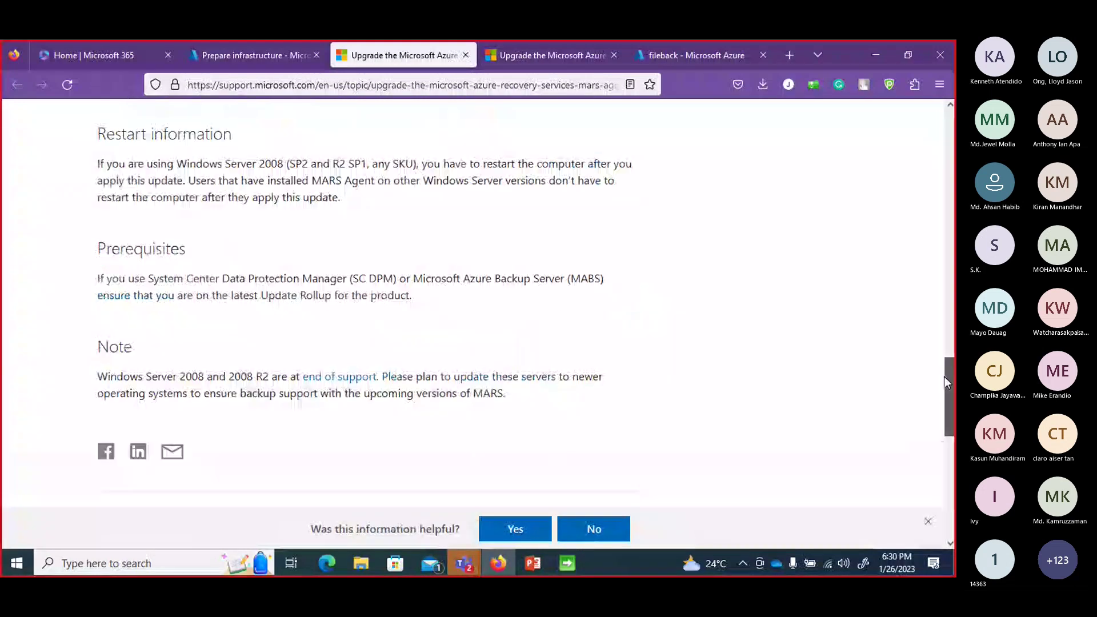
pyautogui.scroll(6, 944, 376)
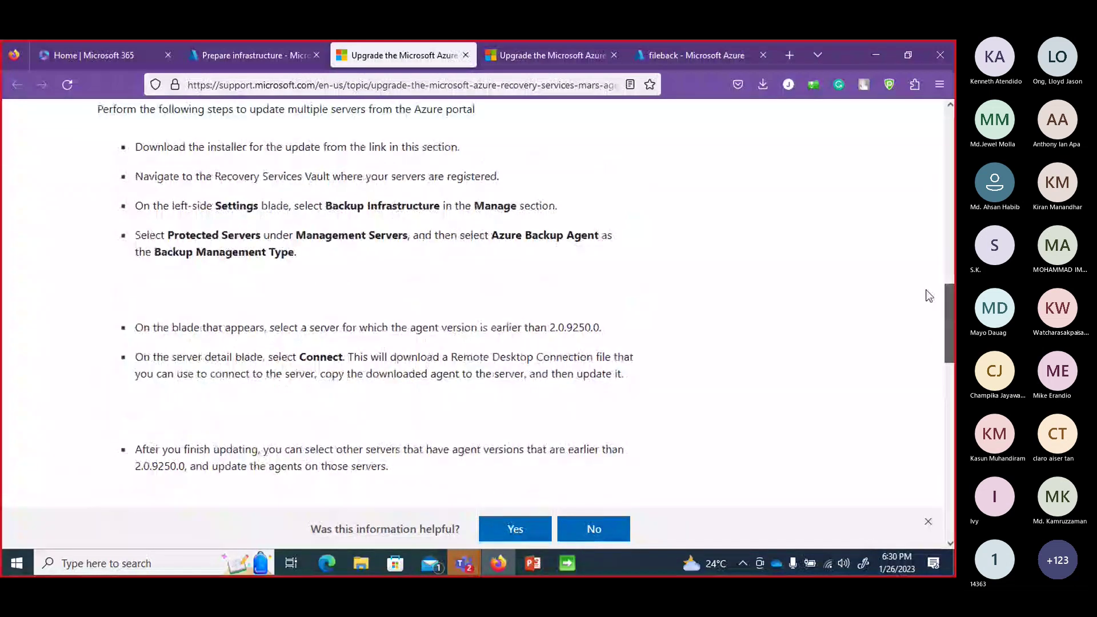
pyautogui.scroll(5, 929, 295)
pyautogui.scroll(1, 913, 213)
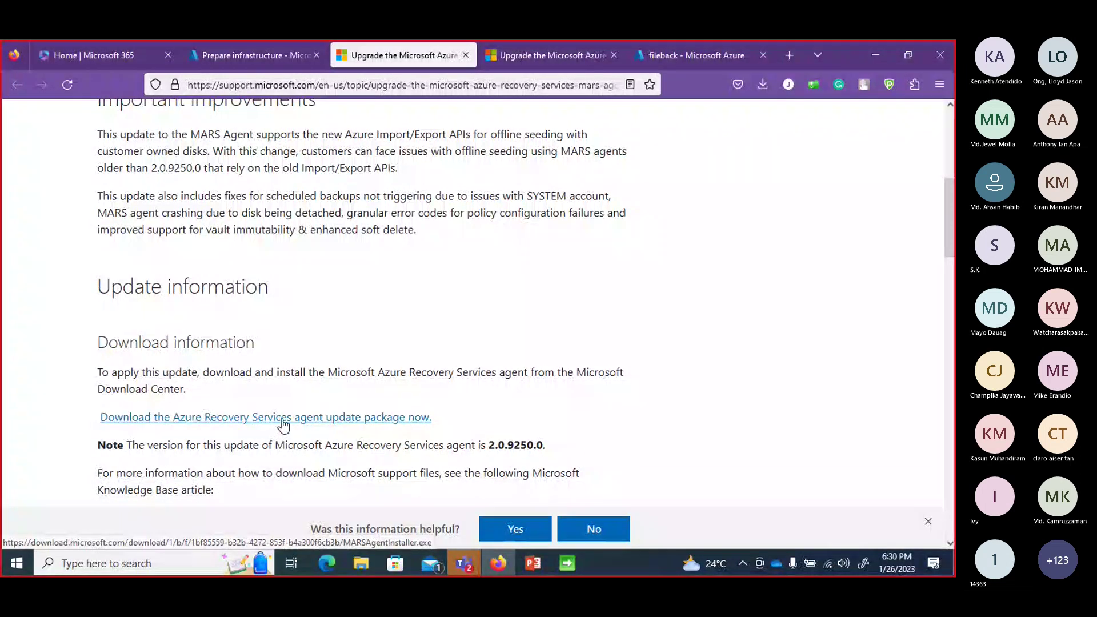
pyautogui.scroll(-5, 949, 209)
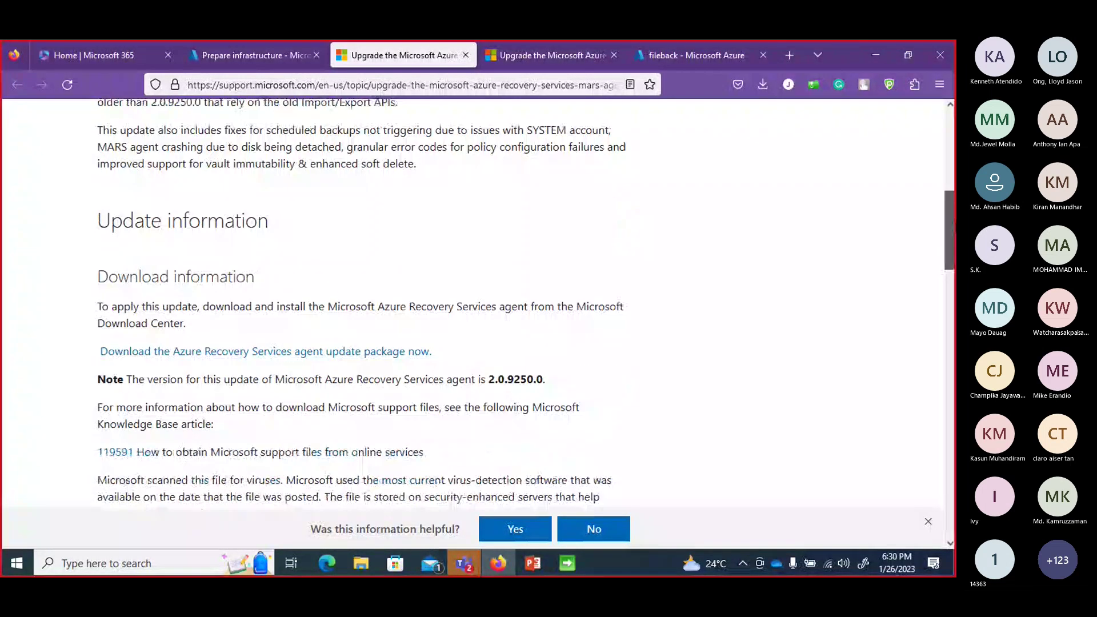
pyautogui.scroll(-10, 474, 297)
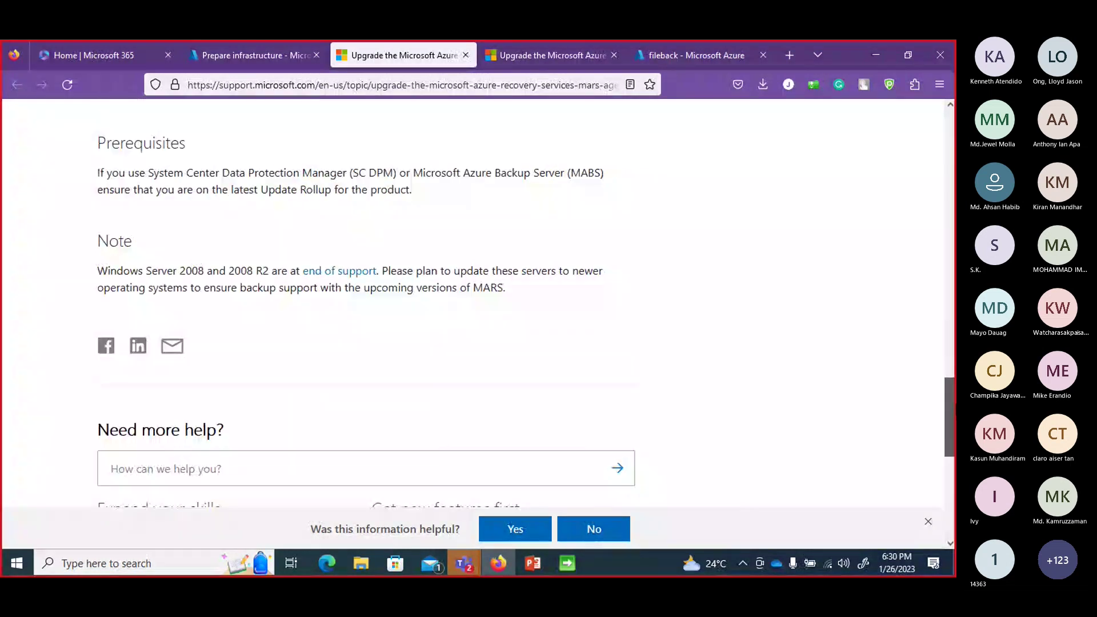
pyautogui.scroll(20, 927, 166)
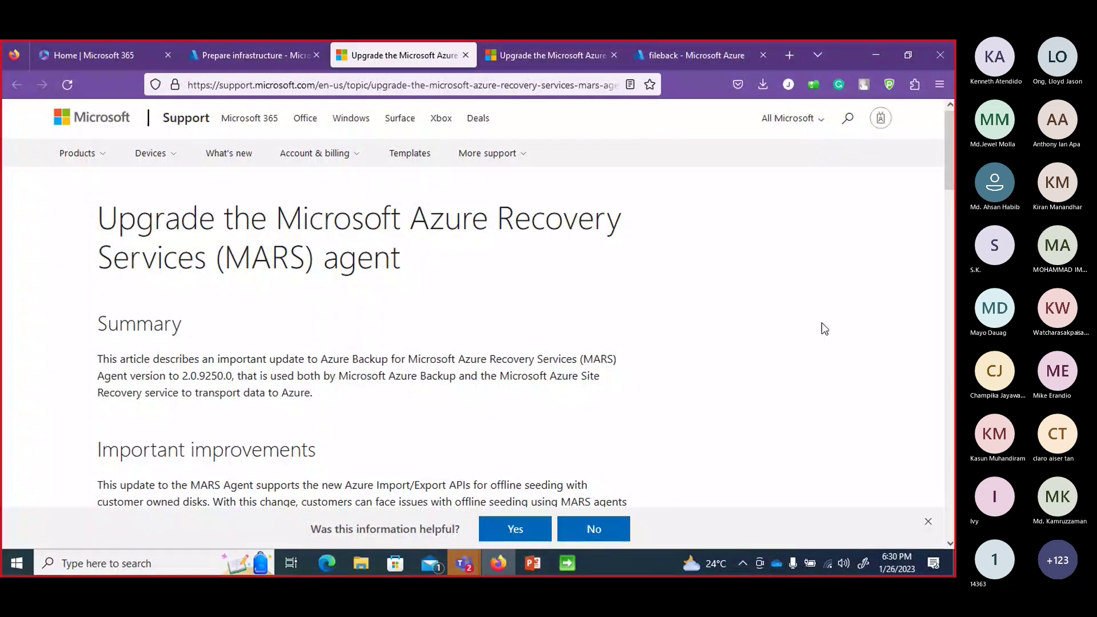
pyautogui.scroll(-5, 948, 166)
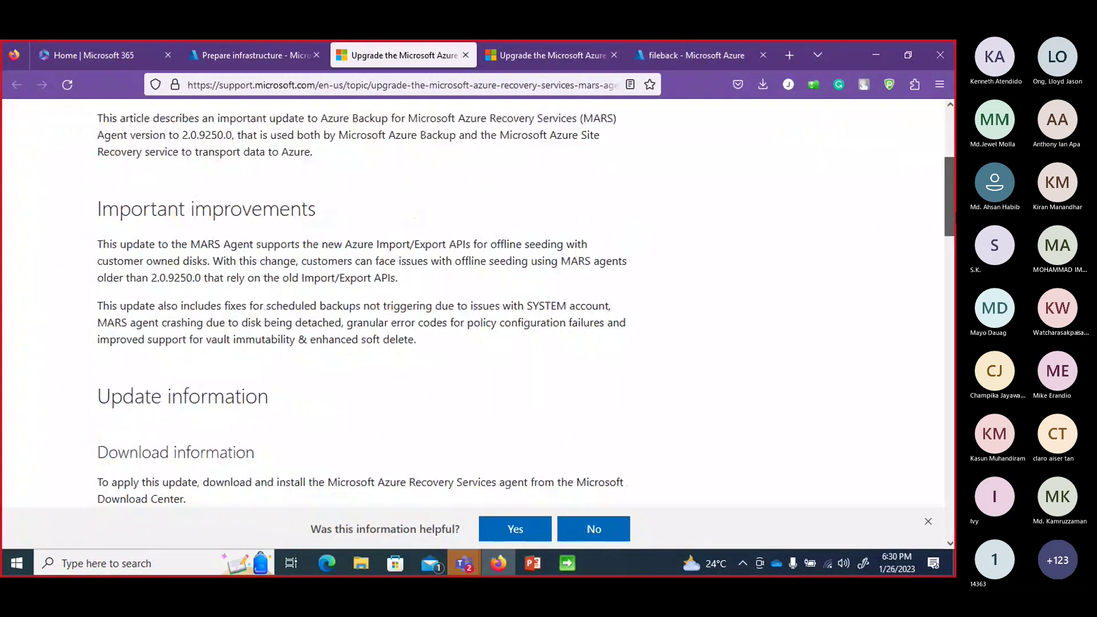
pyautogui.scroll(-1, 948, 171)
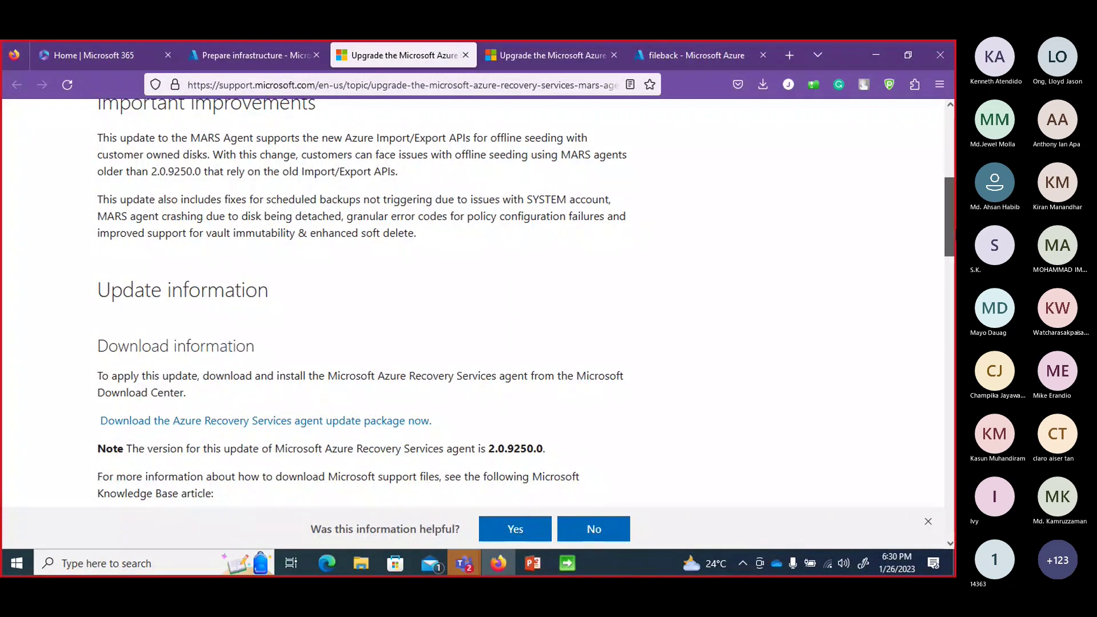
pyautogui.scroll(-1, 525, 314)
pyautogui.scroll(-1, 525, 303)
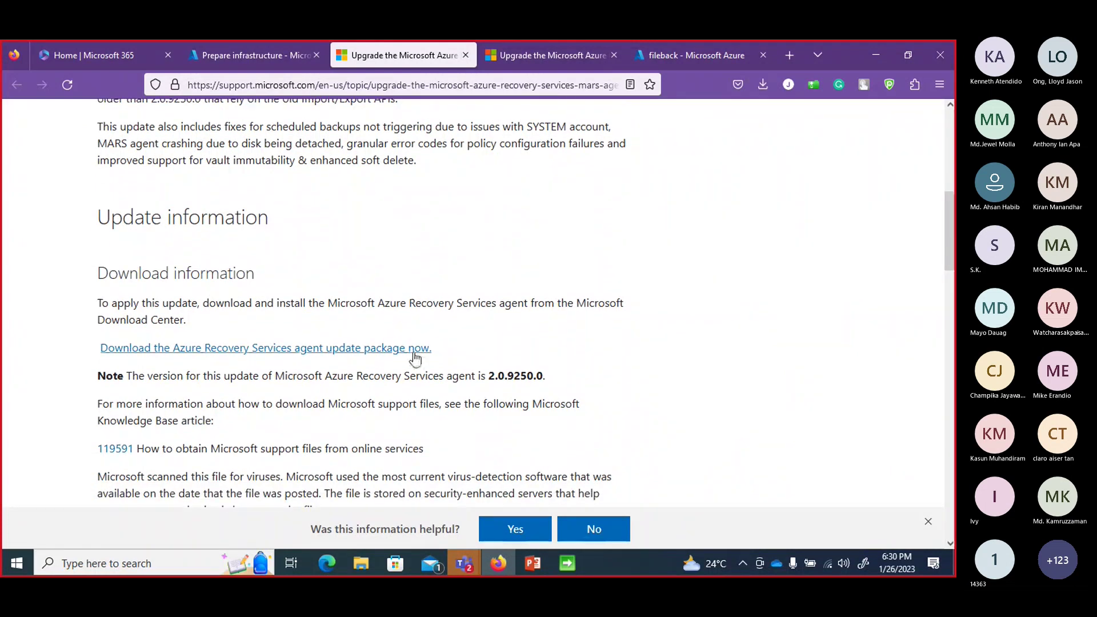
pyautogui.click(415, 349)
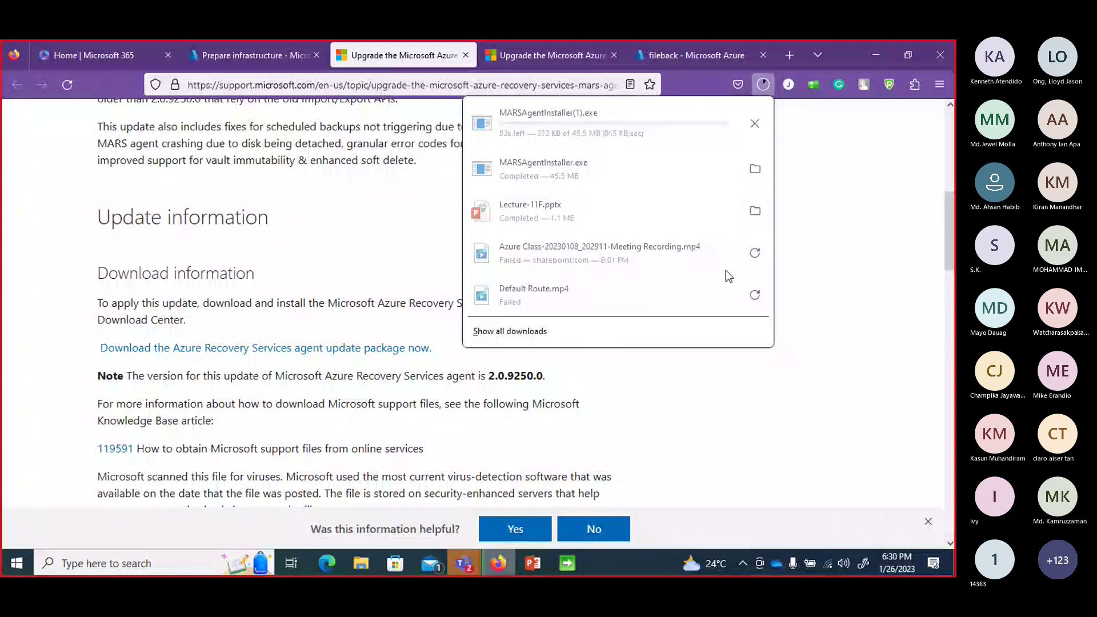
pyautogui.click(755, 121)
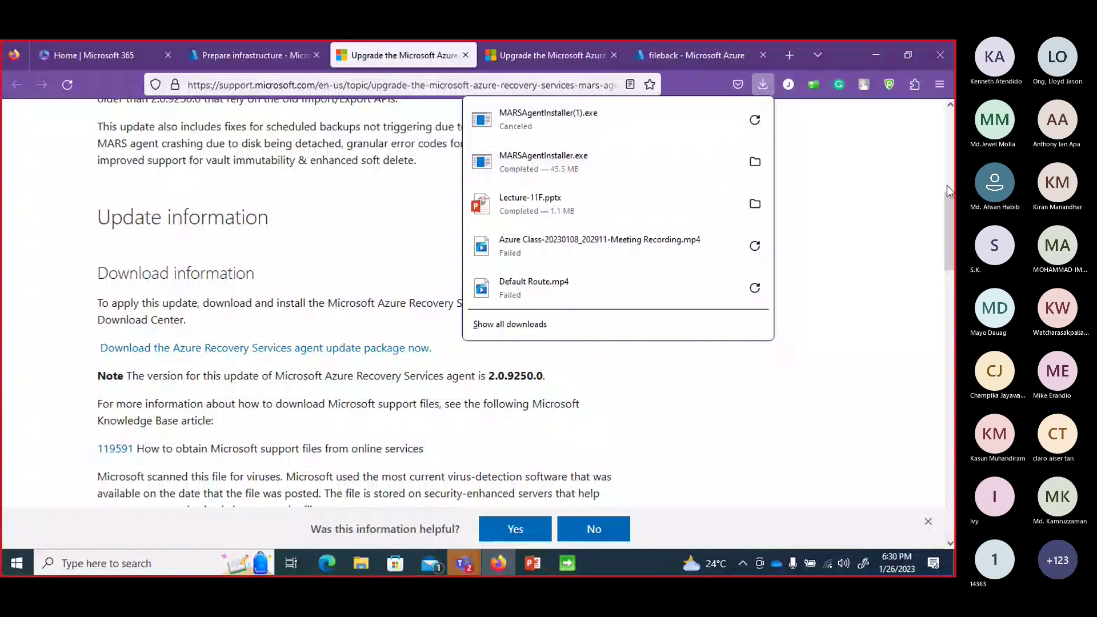
pyautogui.click(845, 177)
pyautogui.scroll(-10, 845, 177)
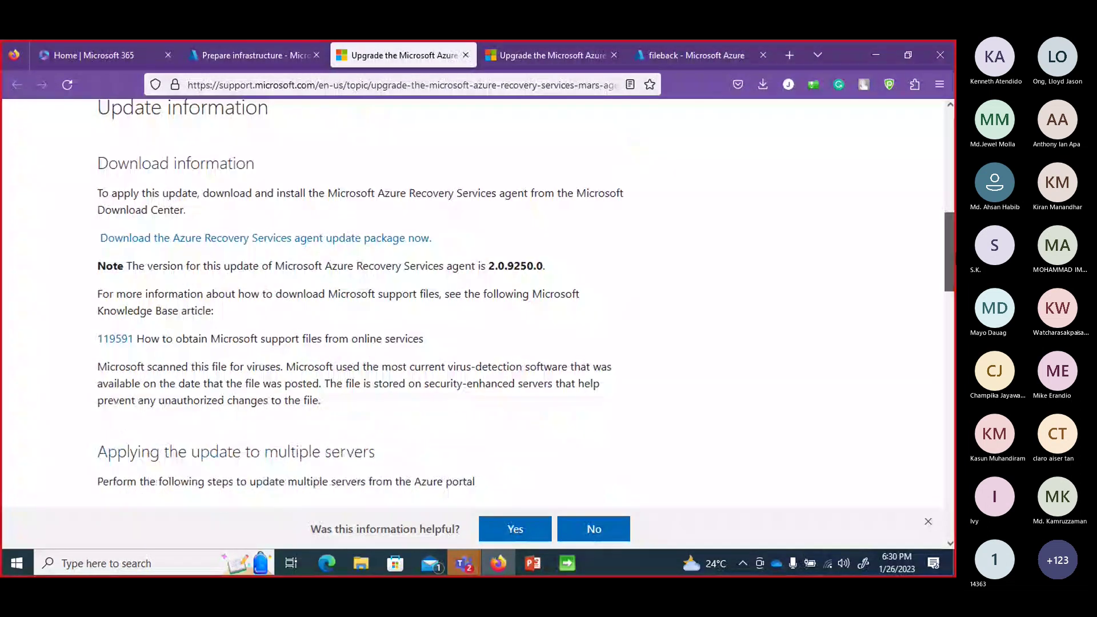
pyautogui.scroll(15, 703, 216)
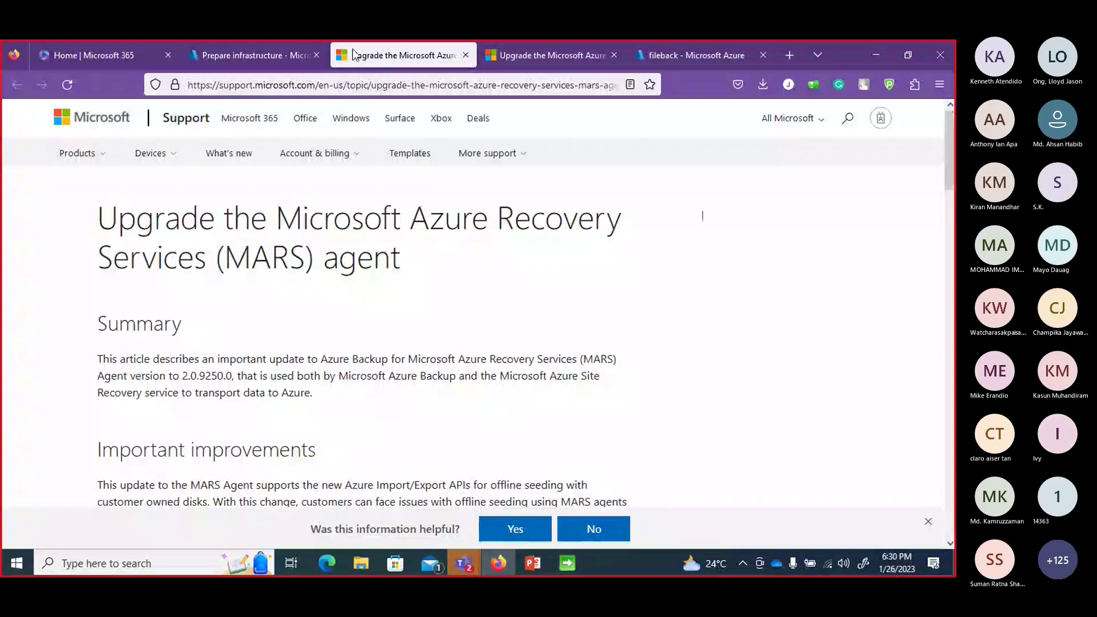
# - On the Prepare infrastructure page, mark the latest Recovery Services Agent as already downloaded and download the vault credentials file
pyautogui.click(252, 52)
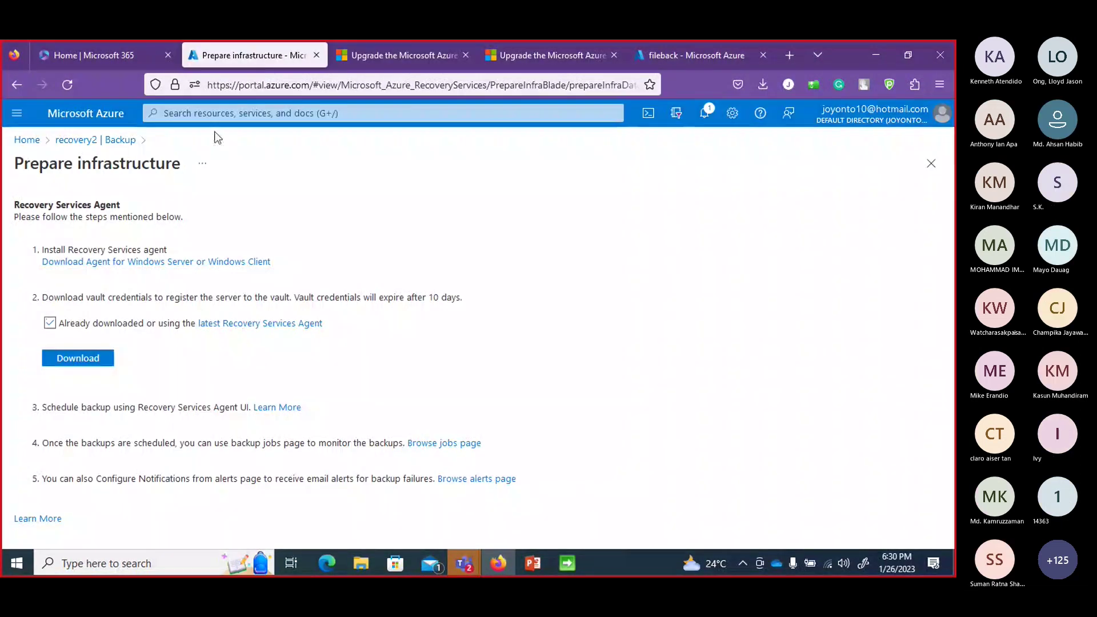
pyautogui.click(50, 324)
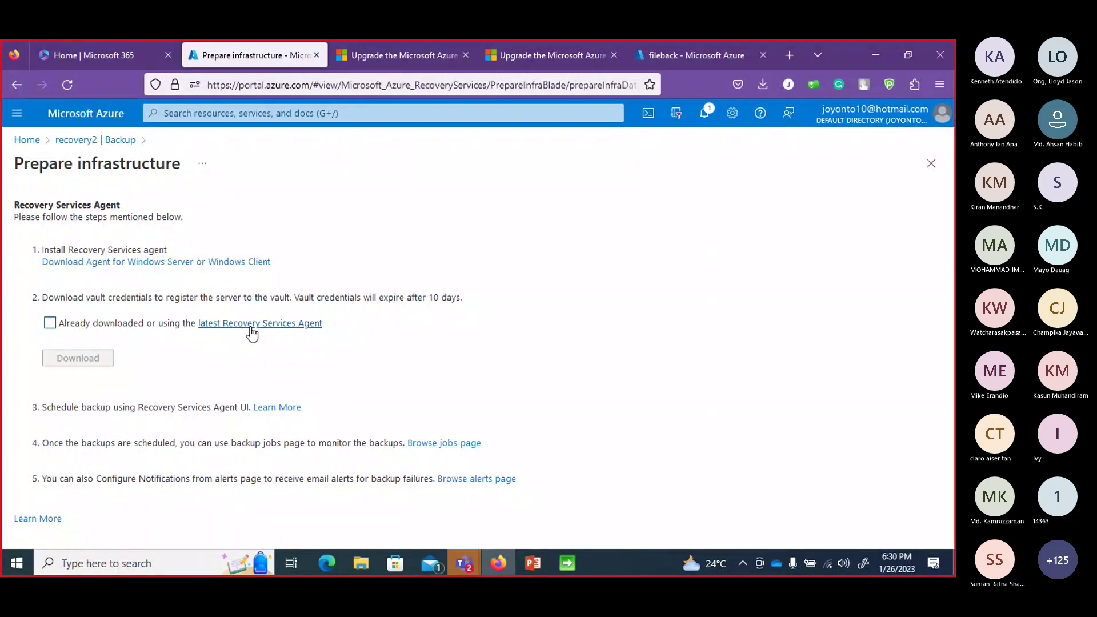
pyautogui.click(49, 323)
pyautogui.click(87, 358)
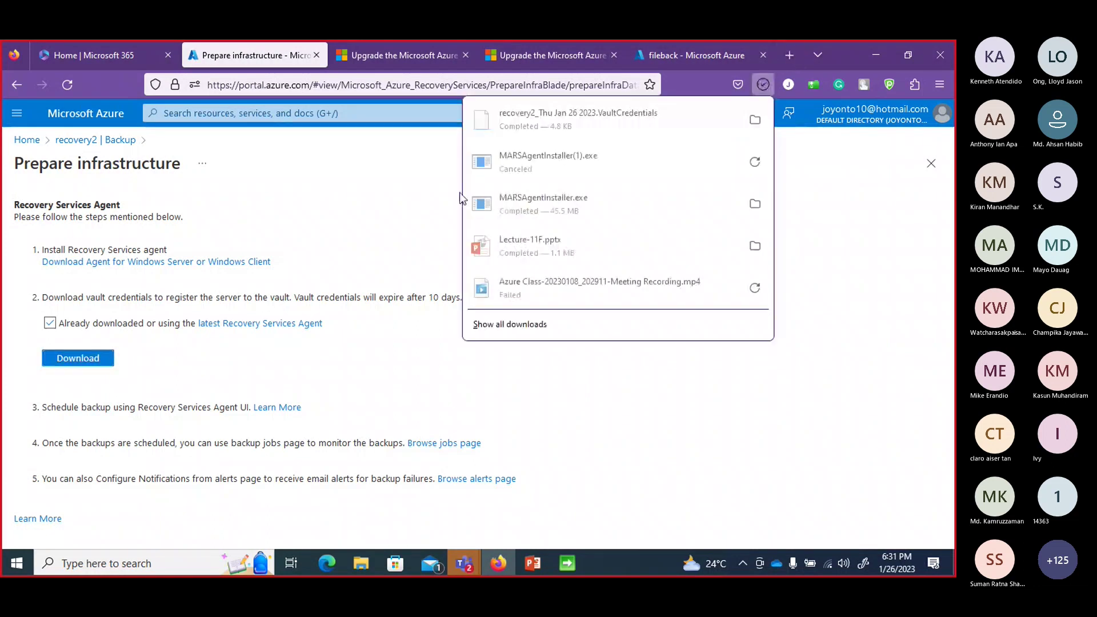
pyautogui.click(791, 165)
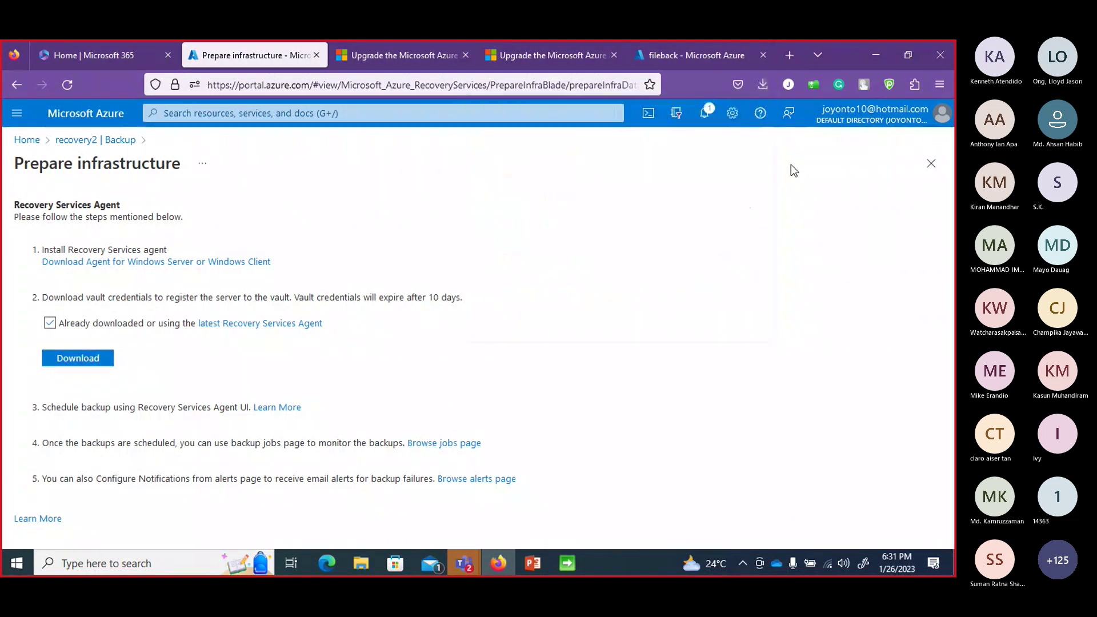
# - In the Register Server Wizard, load recovery2_Thu Jan 26 2023.VaultCredentials from Downloads as the vault credentials and continue to the encryption settings
pyautogui.click(567, 563)
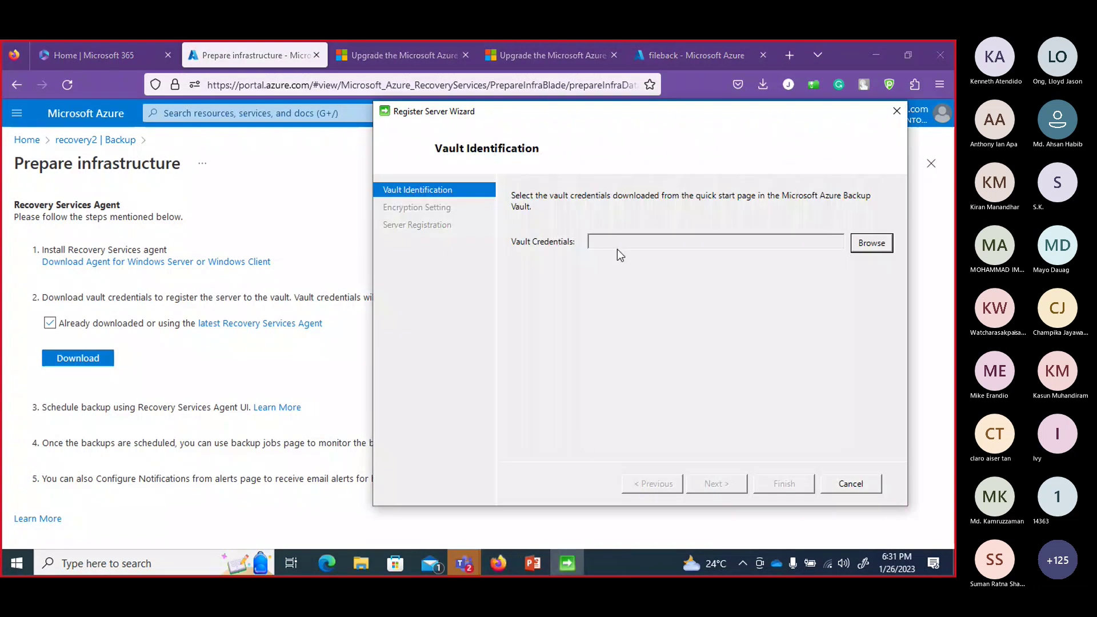
pyautogui.click(870, 243)
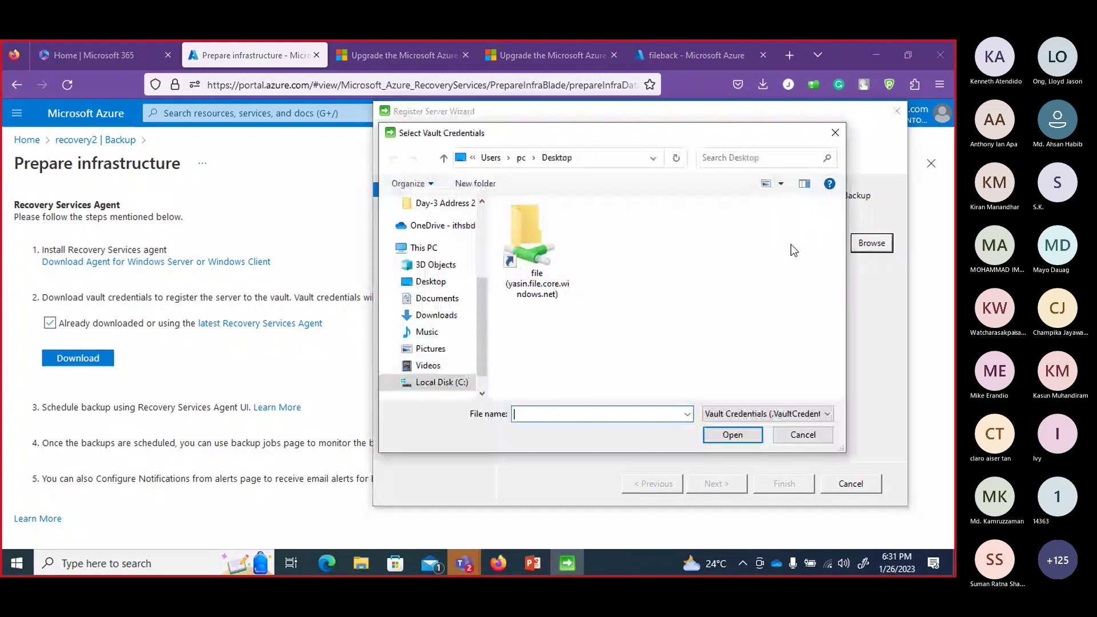
pyautogui.click(436, 315)
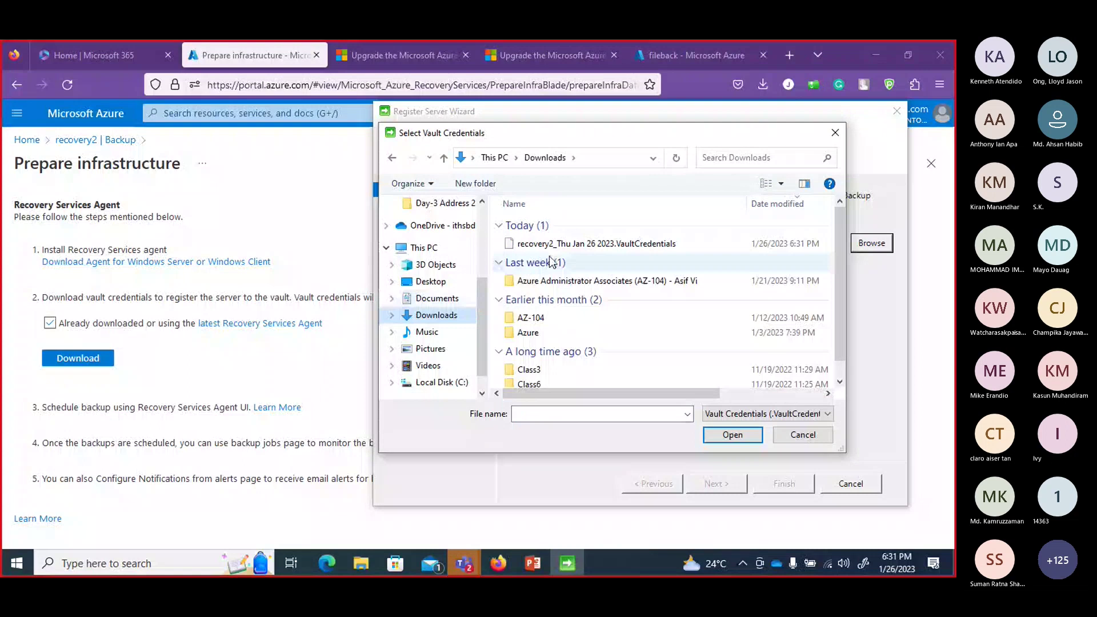
pyautogui.click(551, 244)
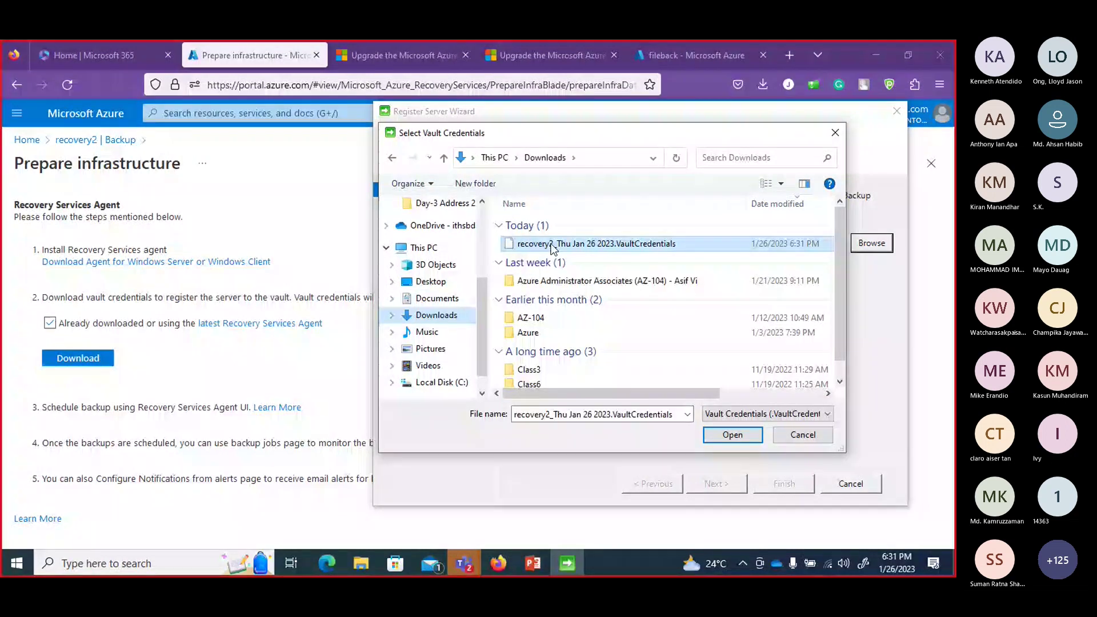
pyautogui.doubleClick(552, 244)
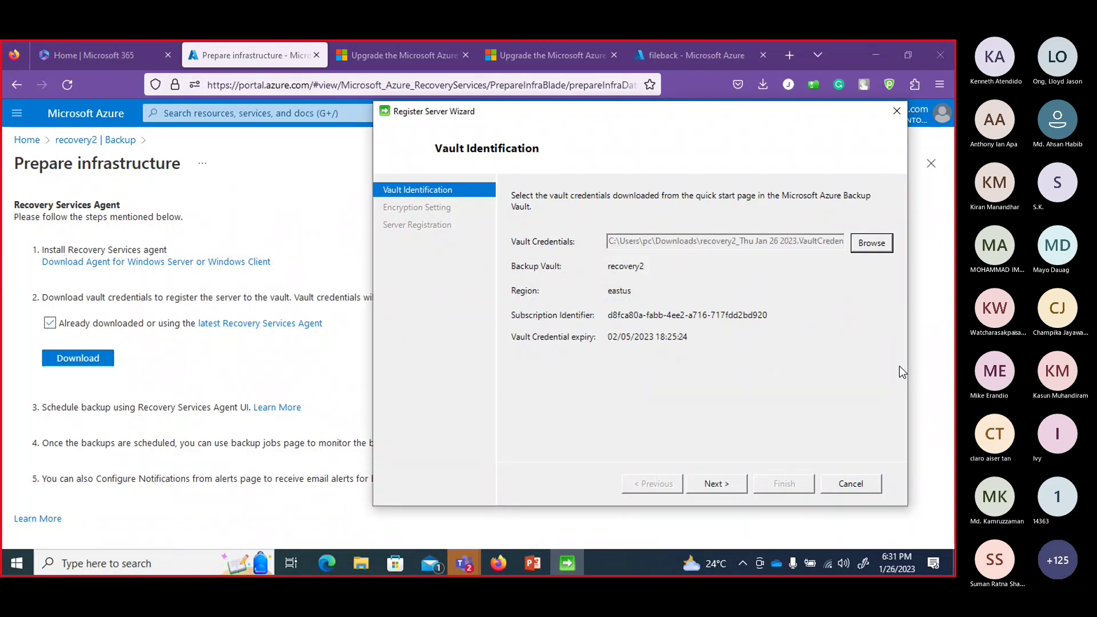
pyautogui.click(733, 485)
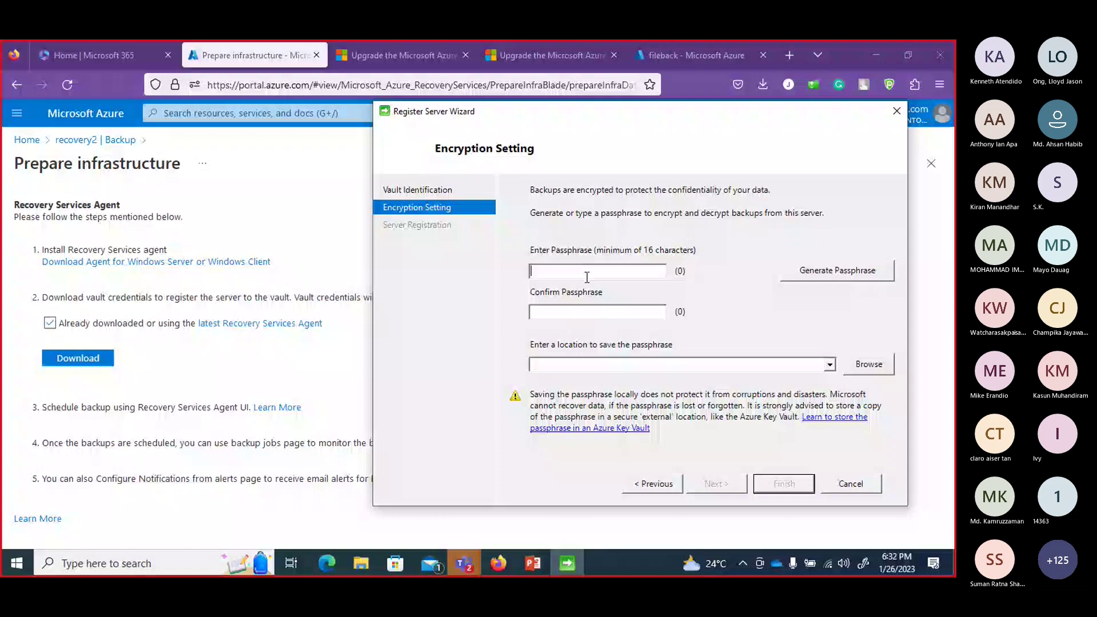
# - Generate an encryption passphrase and register the server with the passphrase saved in the ESD folder on Local Disk (C:), accepting local storage
pyautogui.click(861, 271)
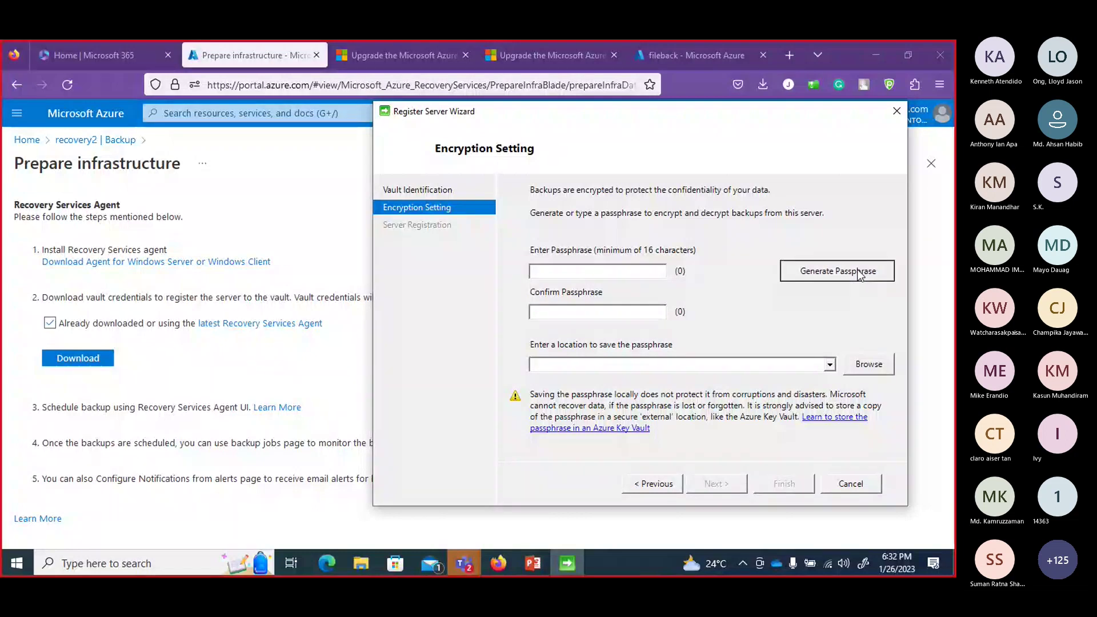
pyautogui.click(889, 372)
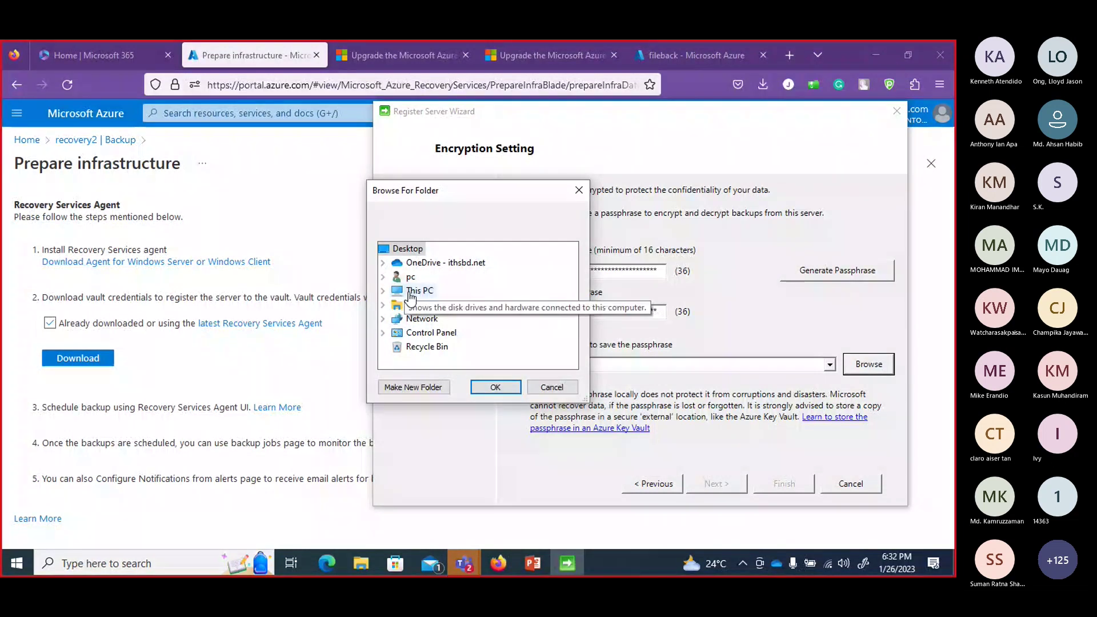
pyautogui.click(383, 279)
pyautogui.moveTo(572, 286); pyautogui.dragTo(585, 333)
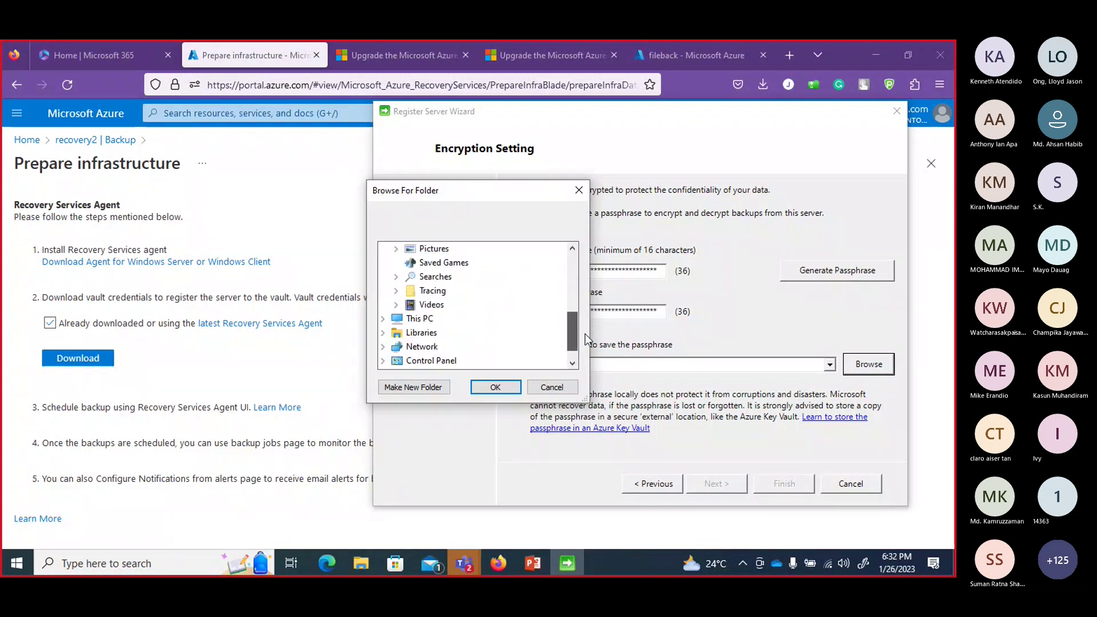
pyautogui.click(383, 318)
pyautogui.moveTo(572, 320); pyautogui.dragTo(574, 338)
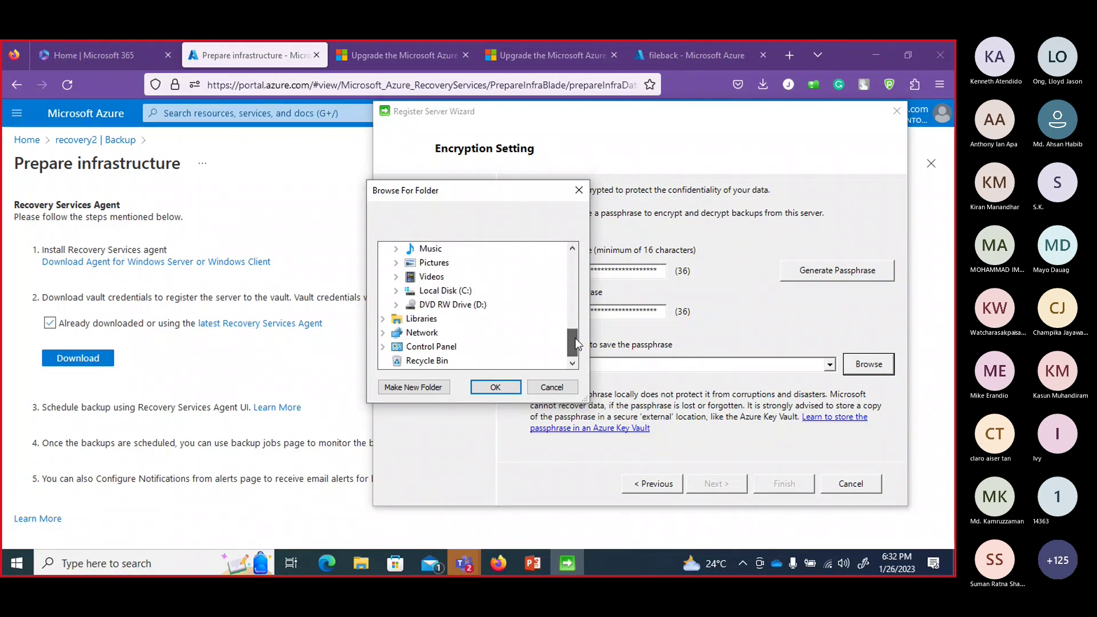
pyautogui.doubleClick(457, 290)
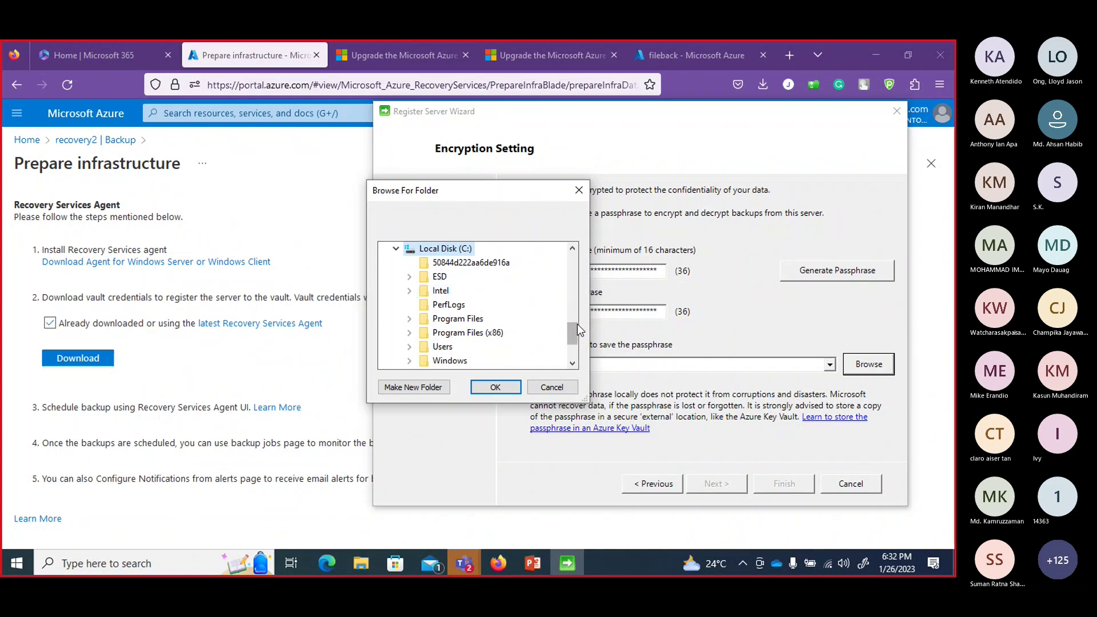
pyautogui.moveTo(571, 331)
pyautogui.mouseDown()
pyautogui.moveTo(574, 345)
pyautogui.moveTo(576, 331)
pyautogui.mouseUp()
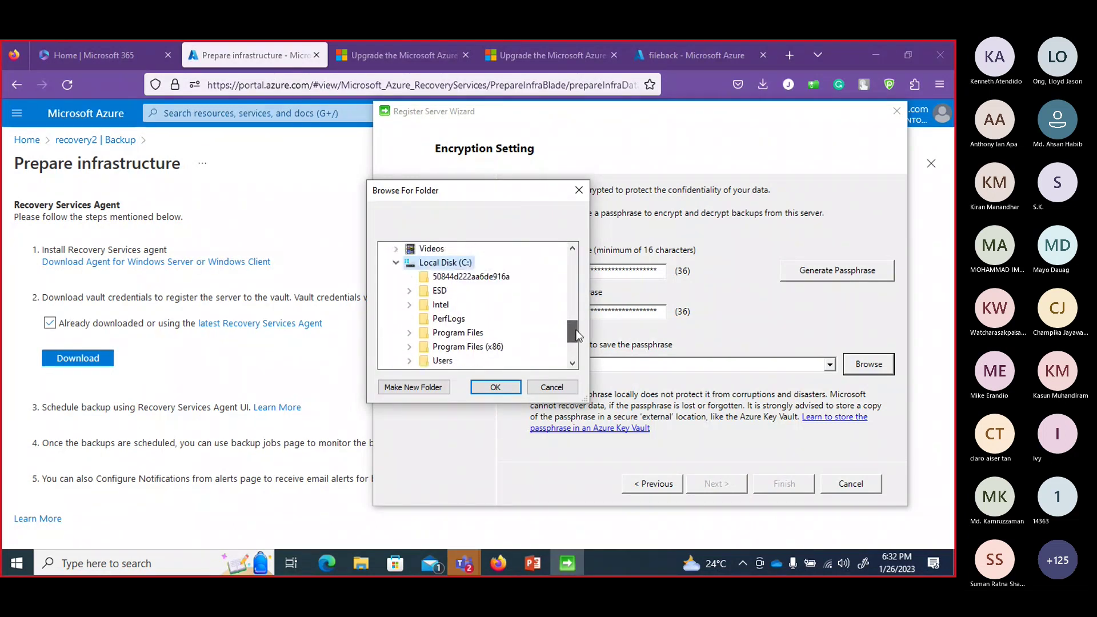
pyautogui.click(445, 294)
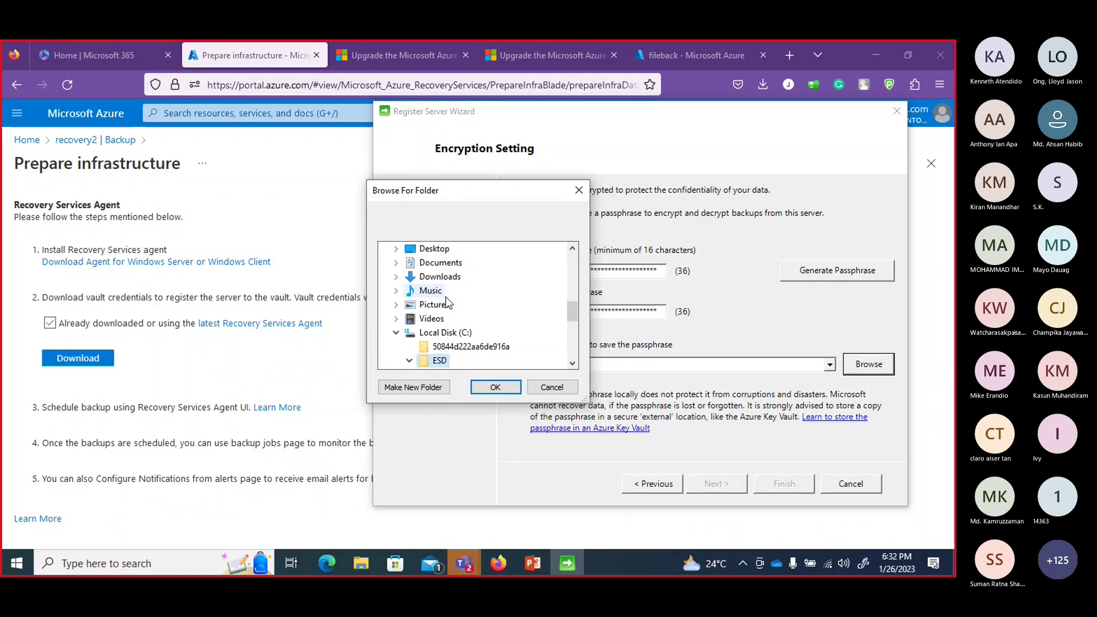
pyautogui.click(496, 388)
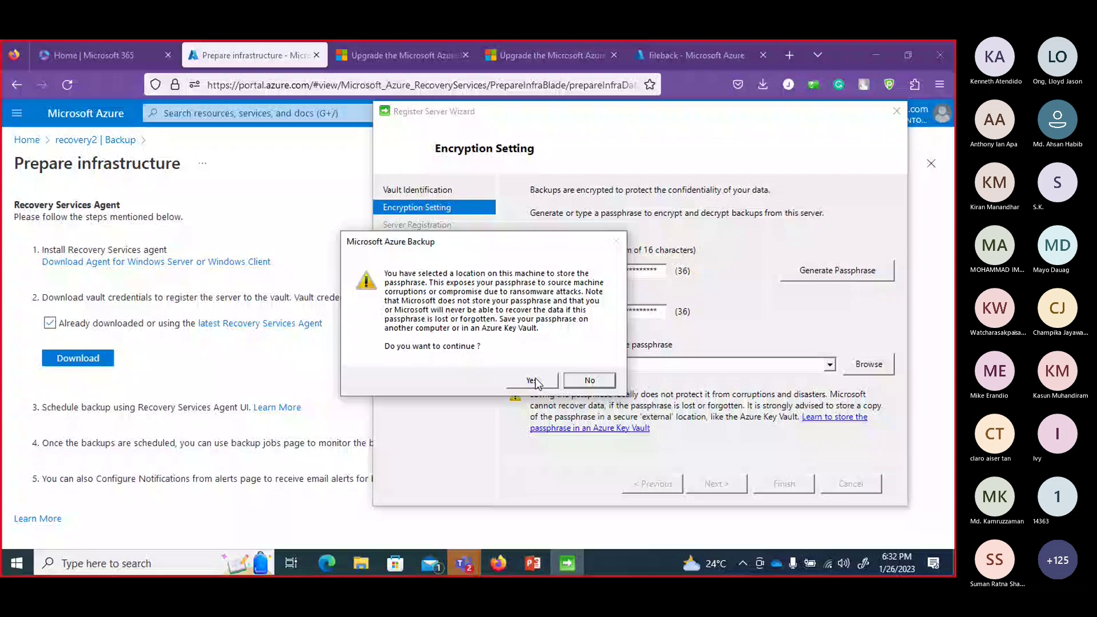
pyautogui.click(532, 381)
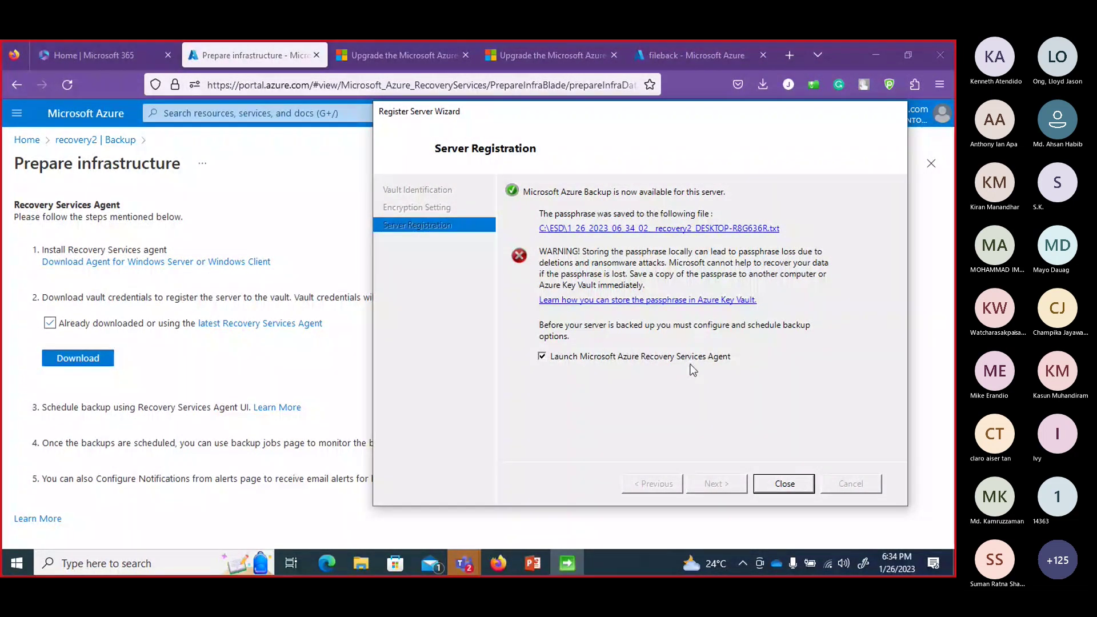
# - Close the server registration with the Recovery Services Agent launching, and start a new backup schedule with the backup item selection open
pyautogui.click(786, 484)
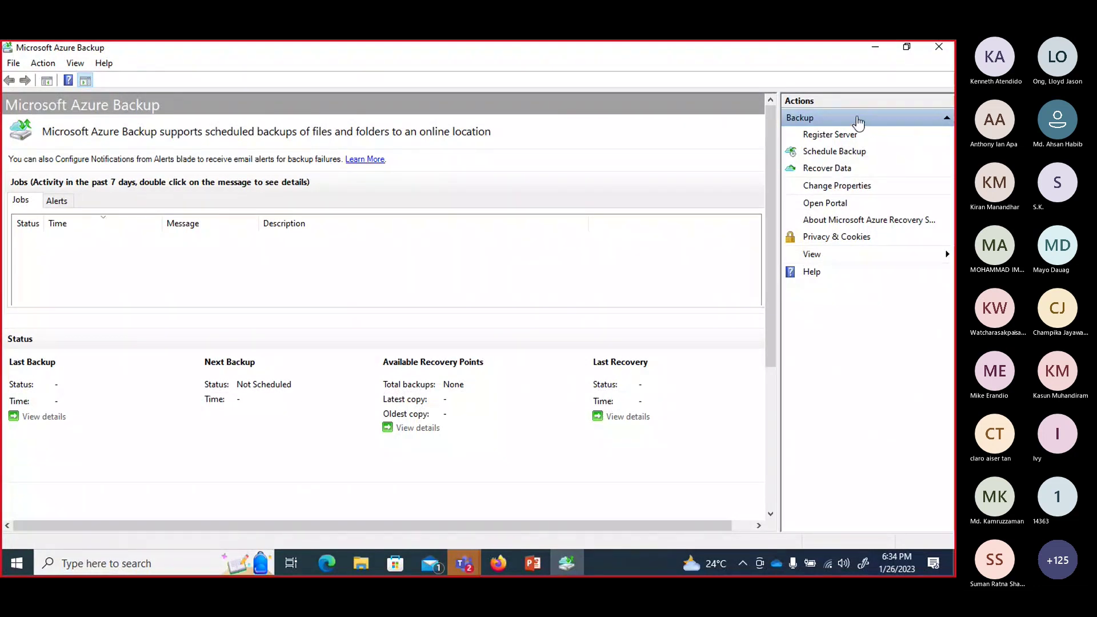
pyautogui.click(834, 153)
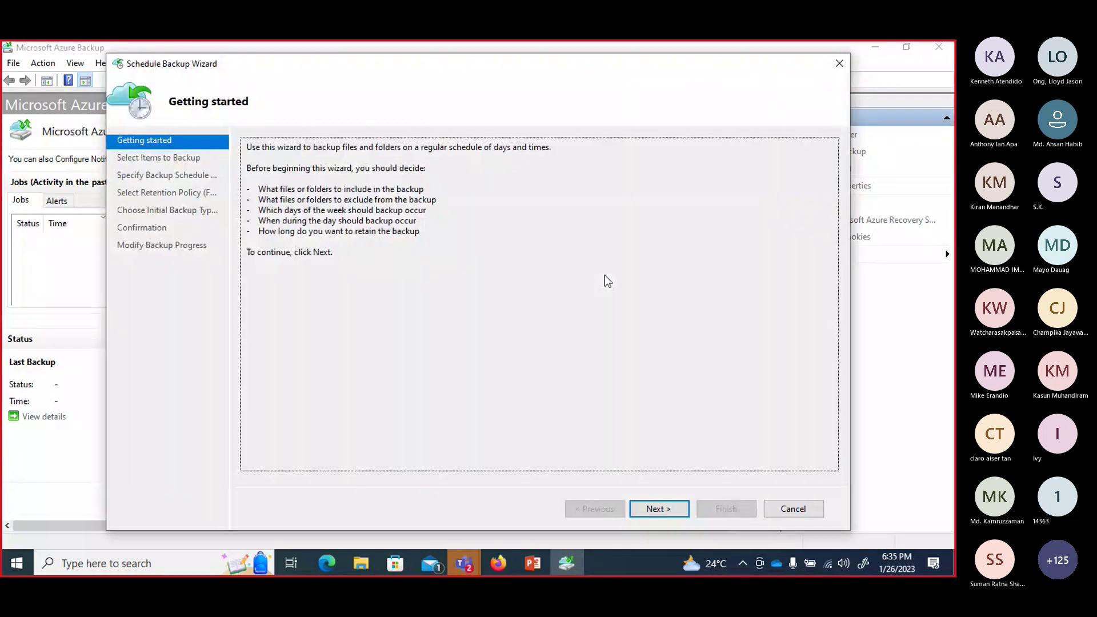
pyautogui.click(663, 512)
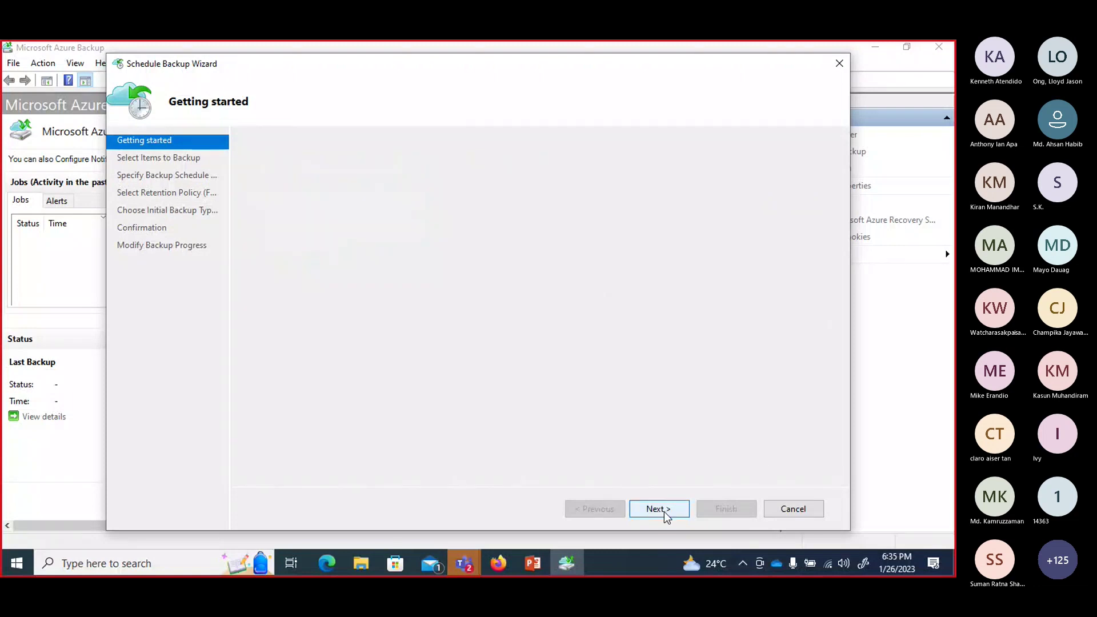
pyautogui.click(596, 320)
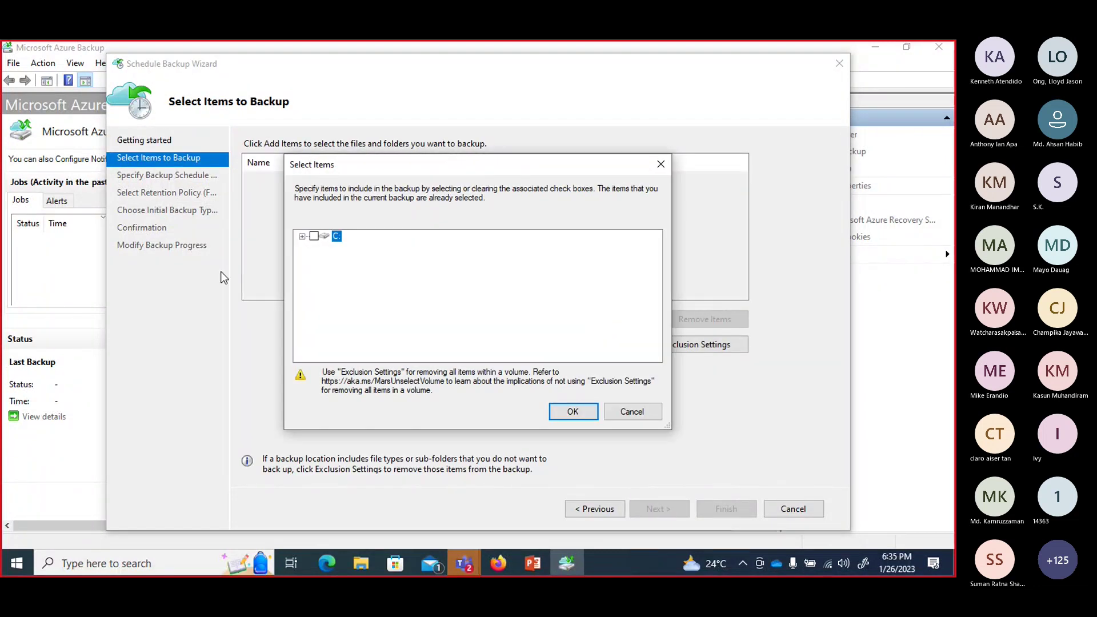
# - Browse drive C: to the Users folder and look through the Public user's Downloads and Desktop contents
pyautogui.click(301, 236)
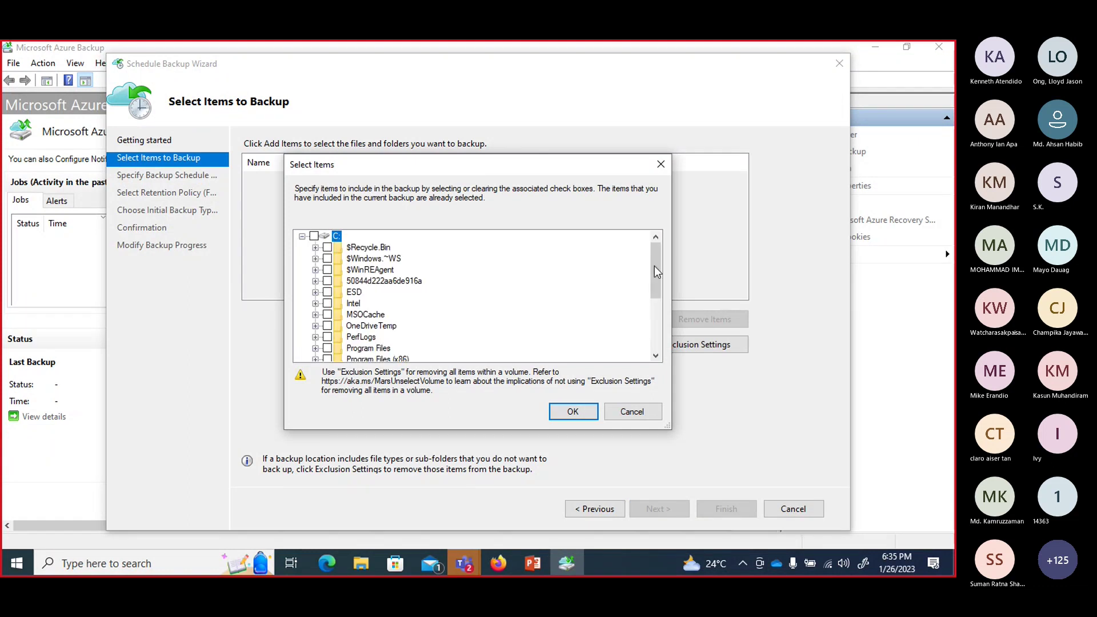
pyautogui.moveTo(656, 270); pyautogui.dragTo(654, 297)
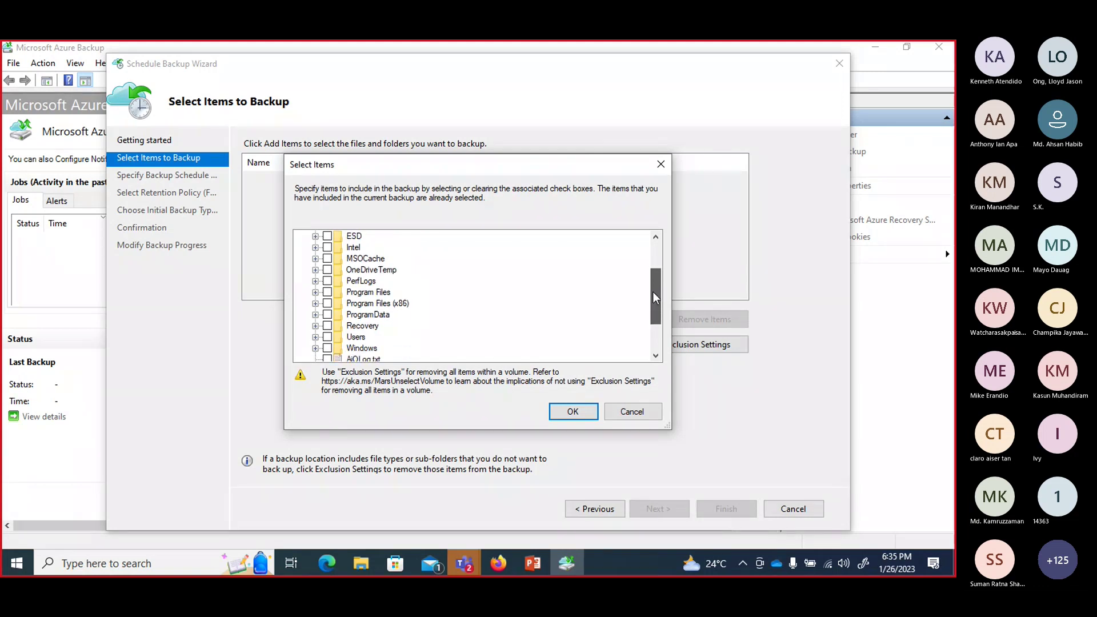
pyautogui.click(315, 337)
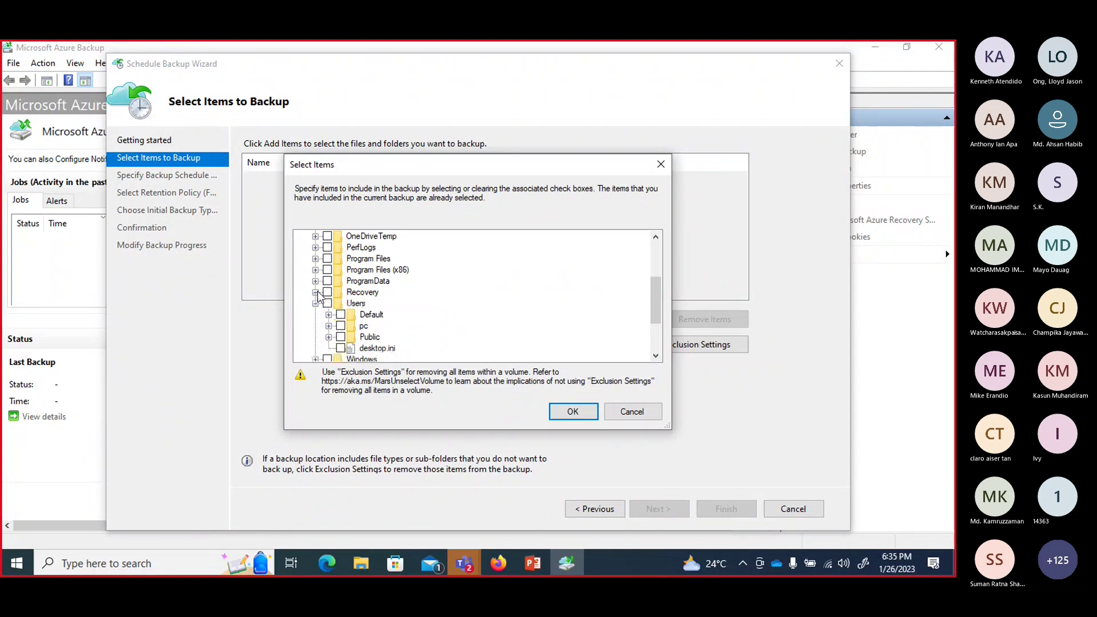
pyautogui.click(328, 337)
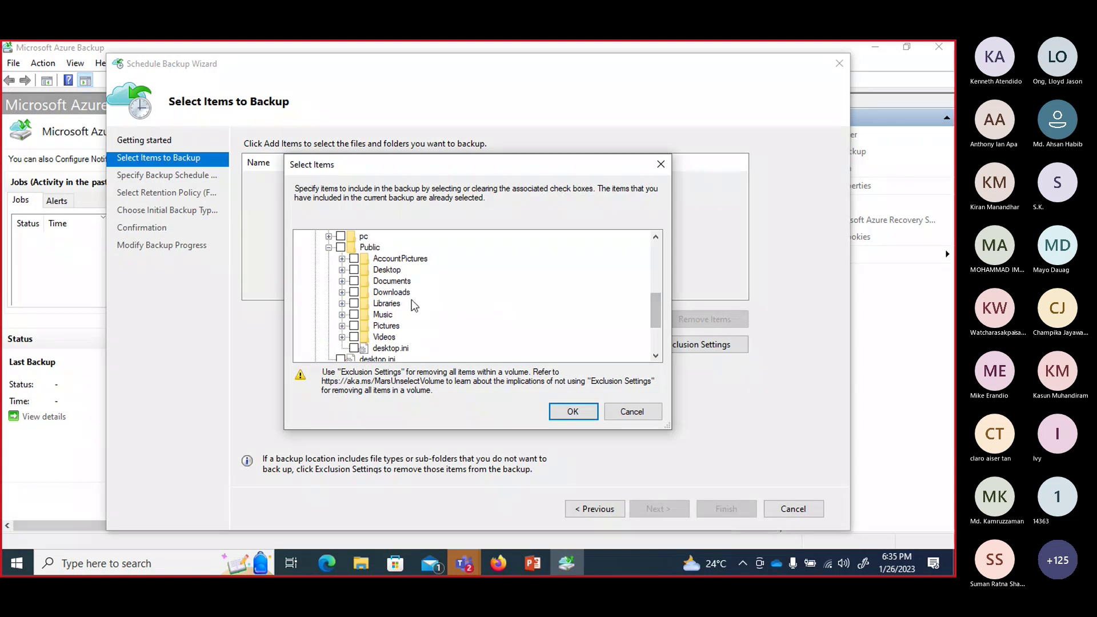
pyautogui.click(342, 292)
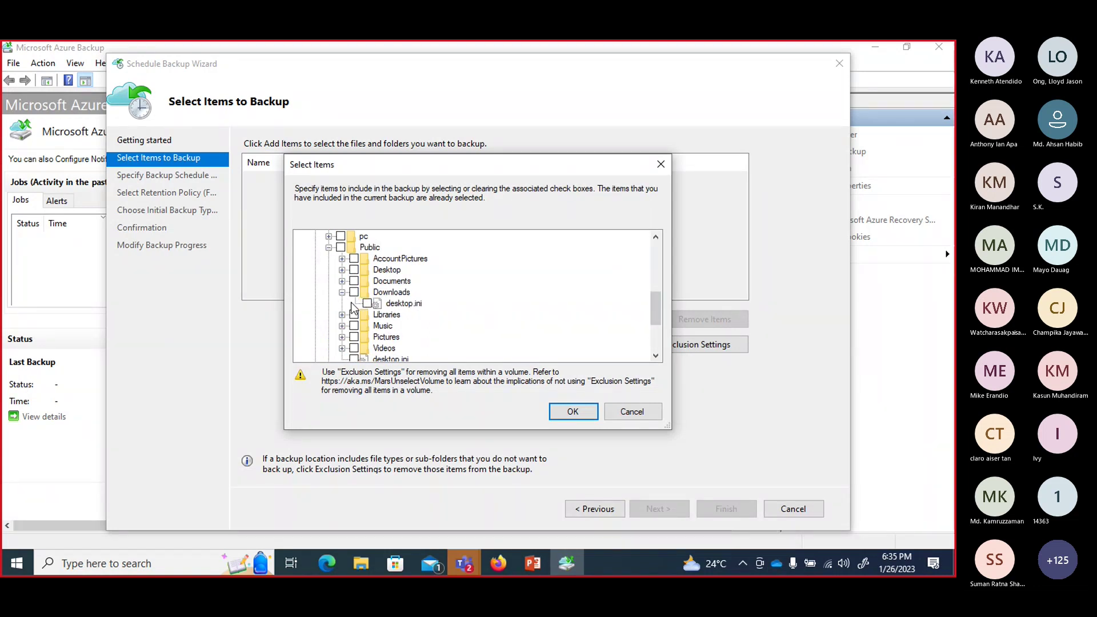
pyautogui.click(341, 293)
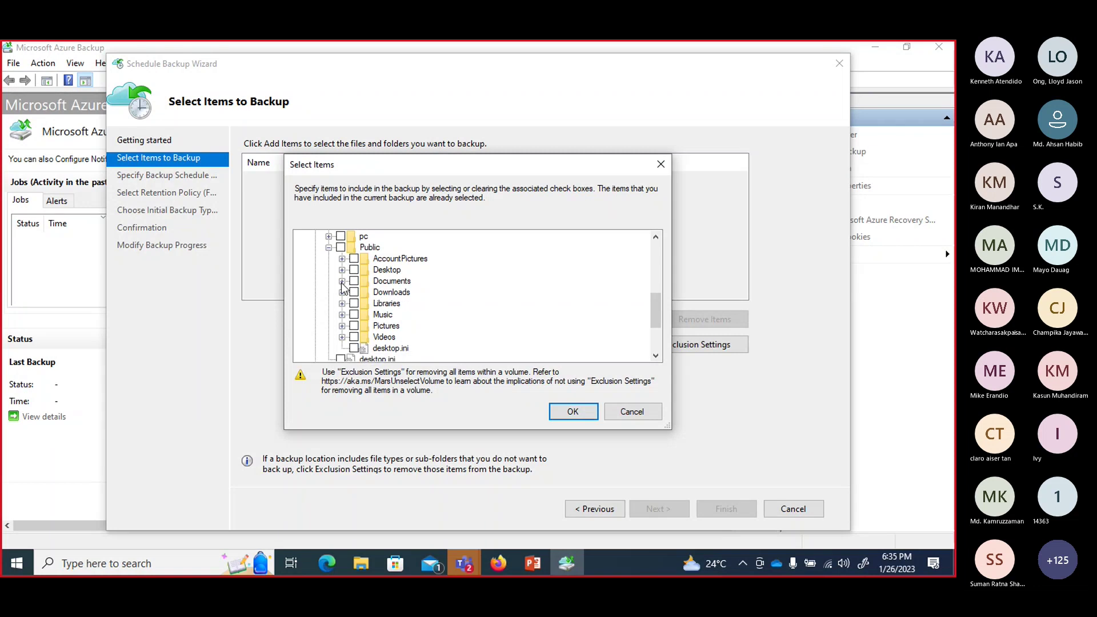
pyautogui.click(342, 269)
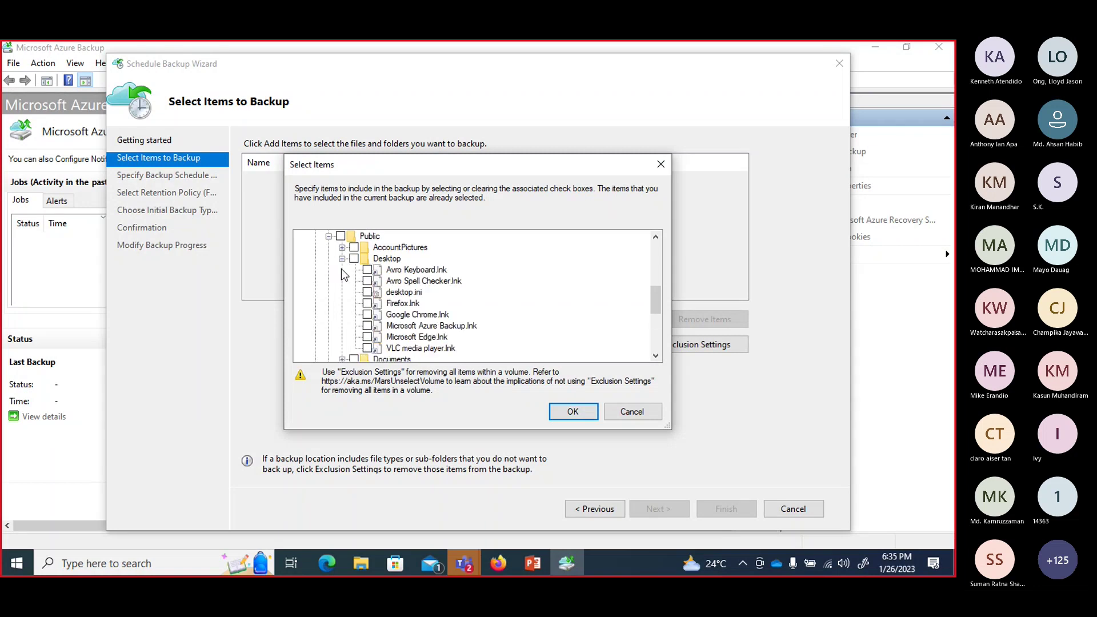
pyautogui.click(342, 259)
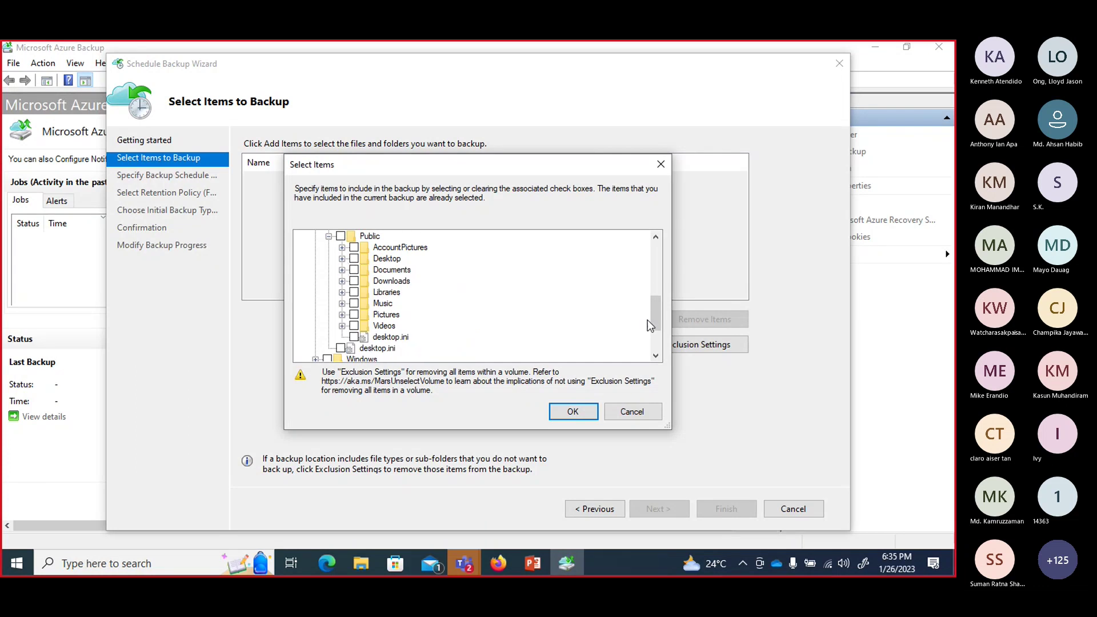
pyautogui.moveTo(653, 319); pyautogui.dragTo(654, 303)
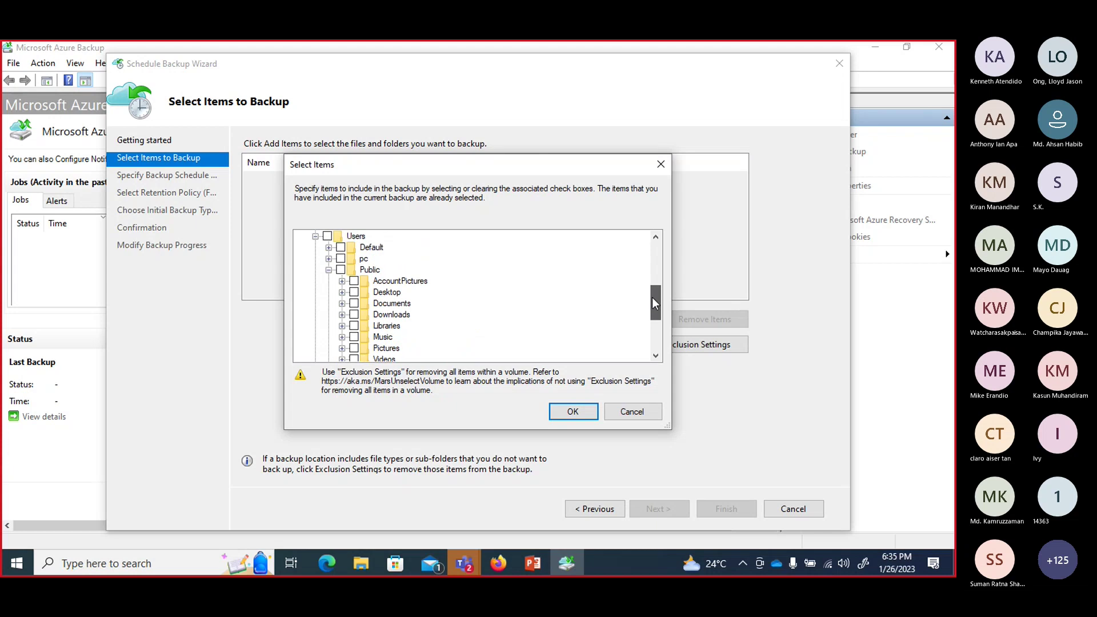
# - Check the contents of the AZ-104 and Azure folders in C:\Users\pc\Downloads and add only the AZ-104 folder as a backup item
pyautogui.click(329, 259)
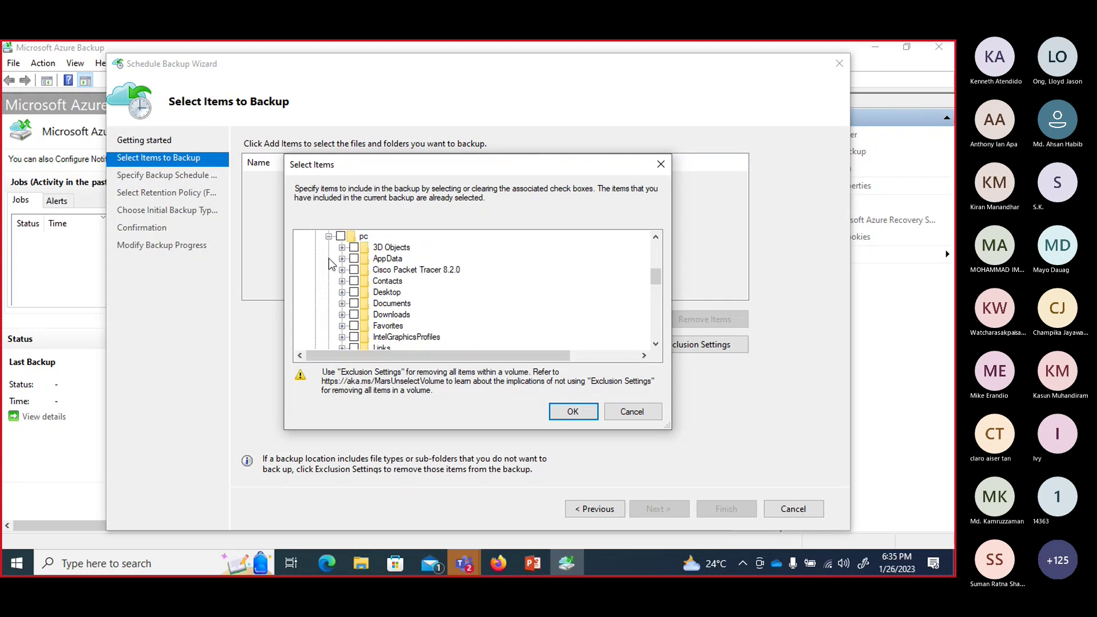
pyautogui.click(341, 314)
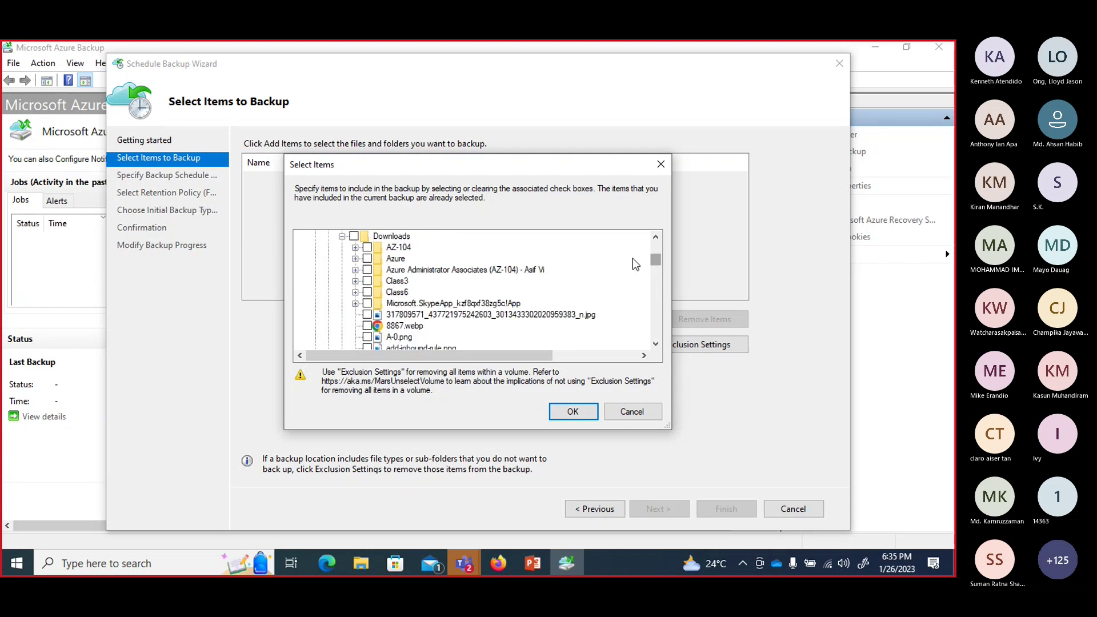
pyautogui.click(367, 248)
pyautogui.click(355, 247)
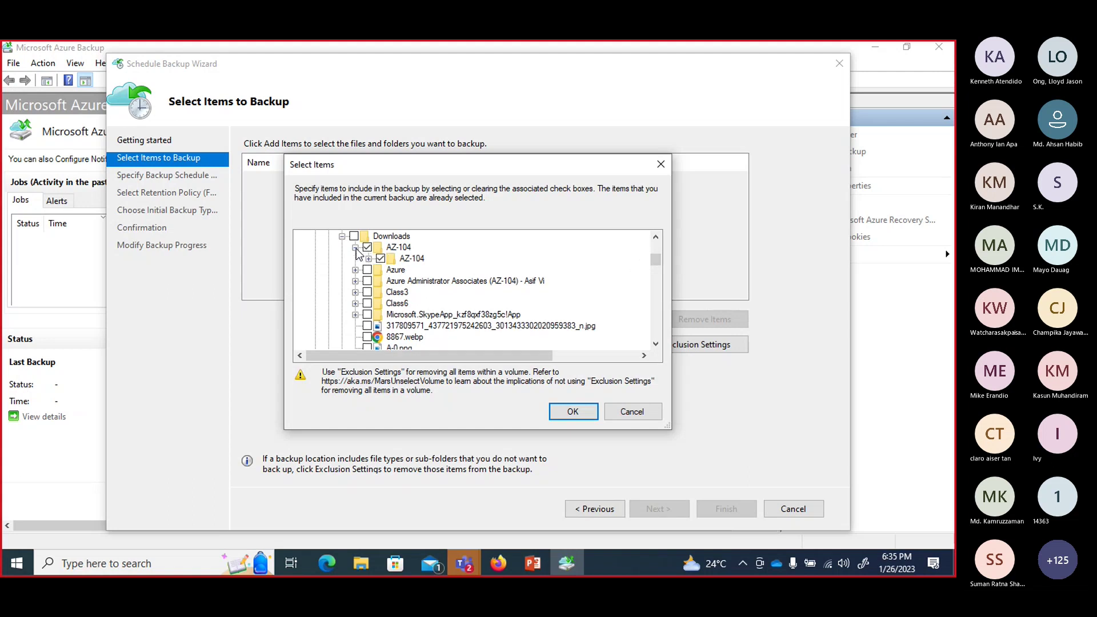
pyautogui.click(368, 258)
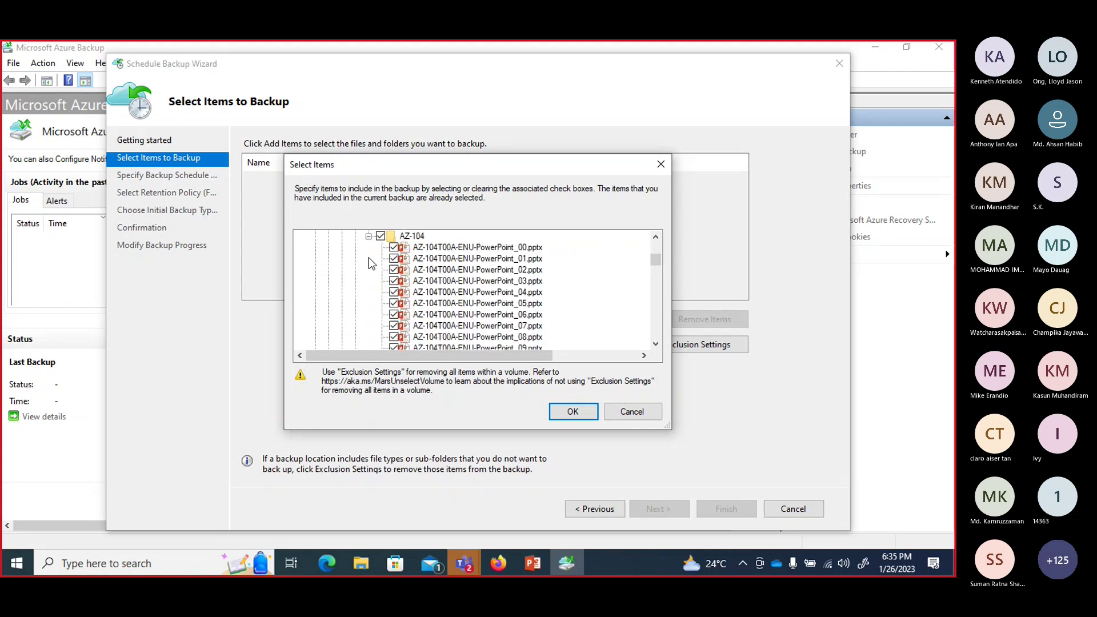
pyautogui.click(368, 236)
pyautogui.moveTo(655, 264); pyautogui.dragTo(656, 258)
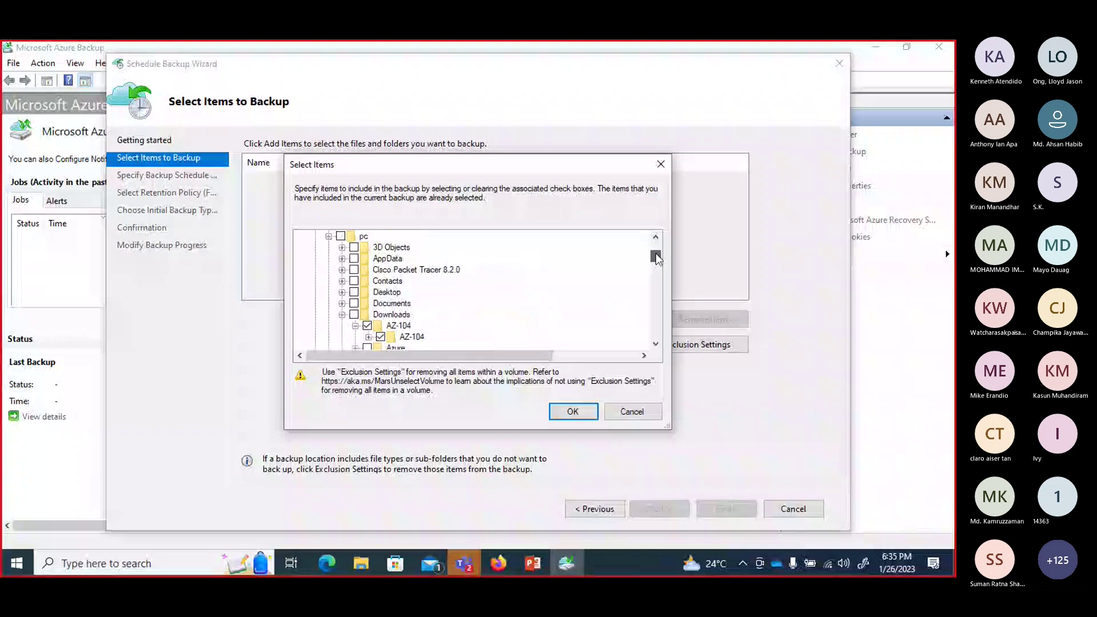
pyautogui.click(355, 326)
pyautogui.click(356, 336)
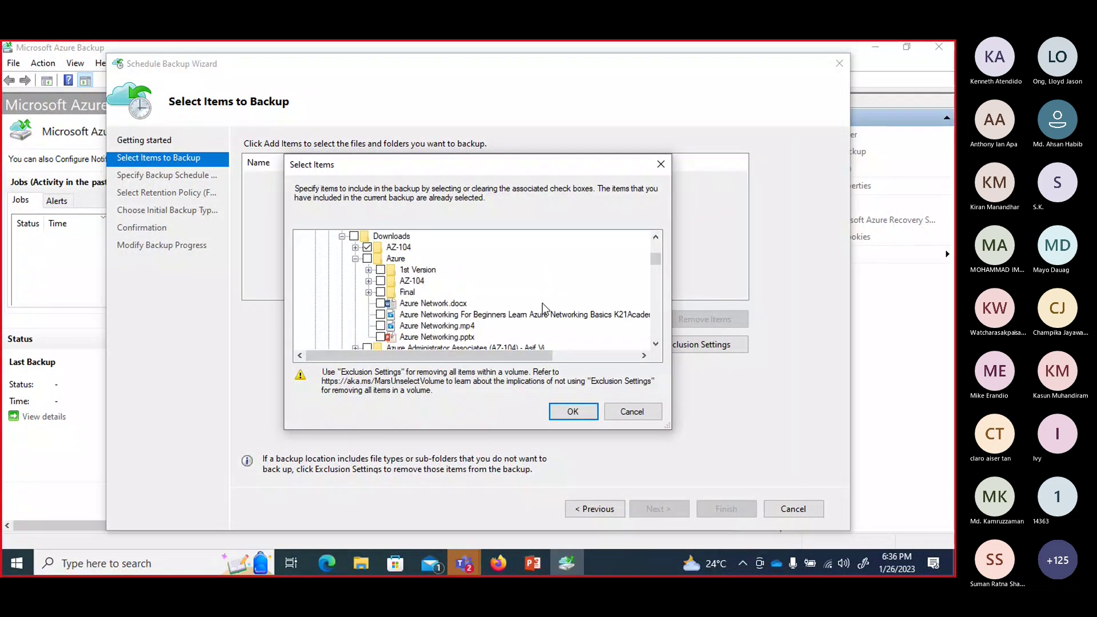
pyautogui.click(355, 258)
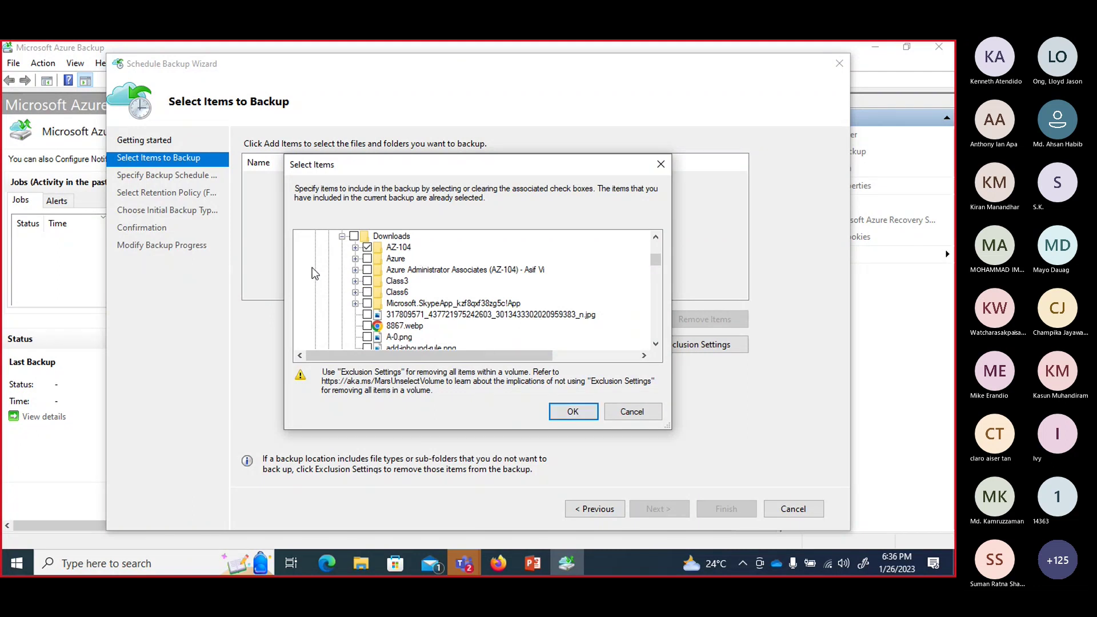
pyautogui.click(571, 412)
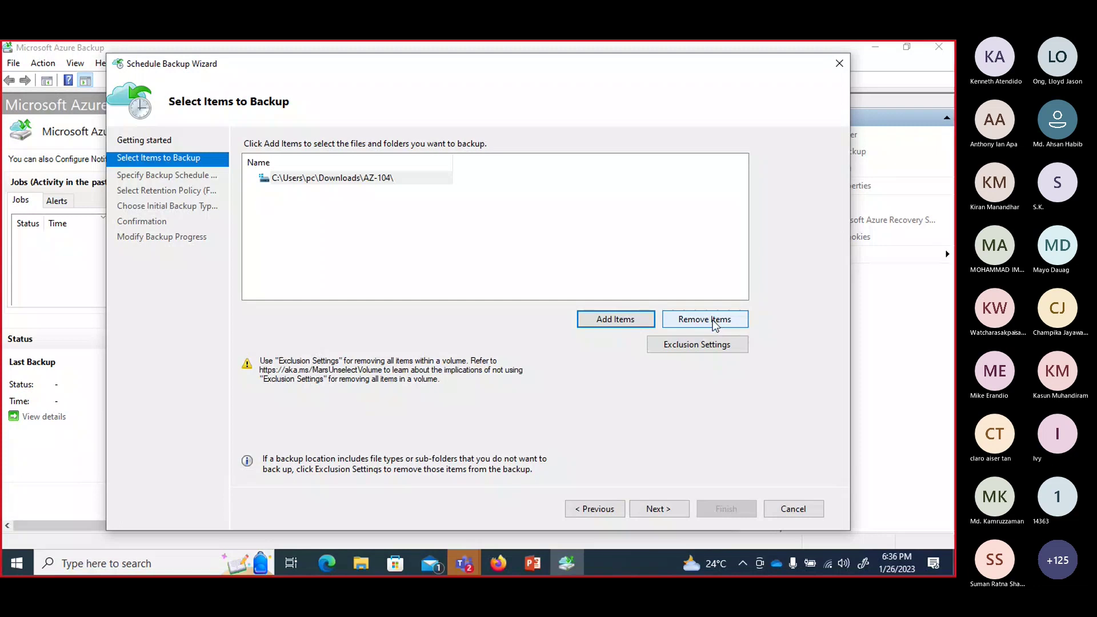
# - Accept a daily backup schedule at 3:00 AM, leaving both additional backup times at None
pyautogui.click(658, 510)
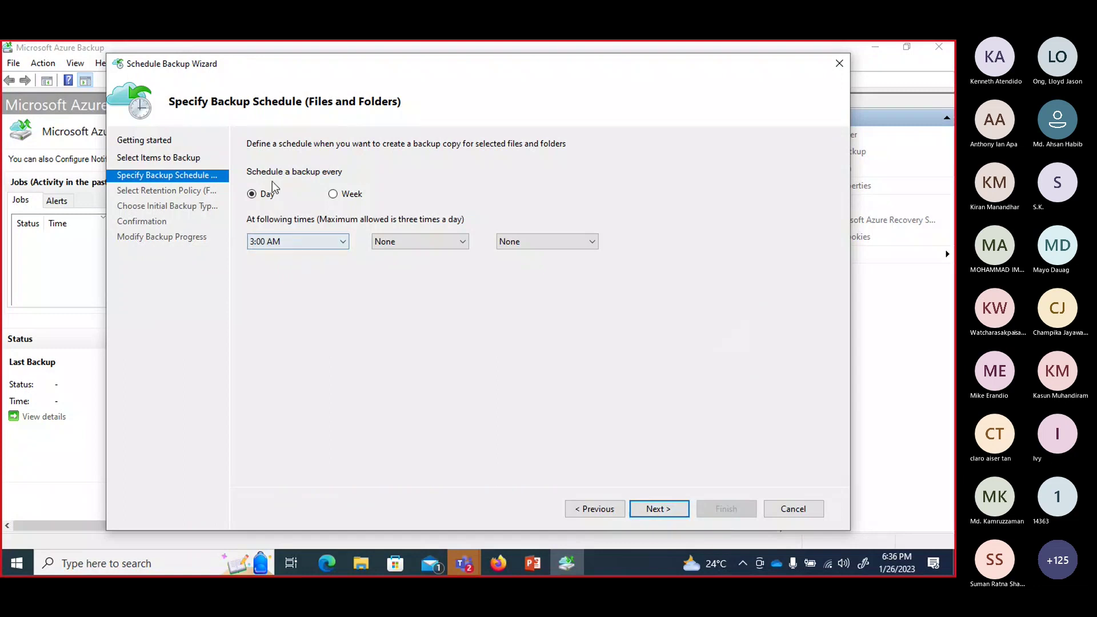
pyautogui.click(466, 242)
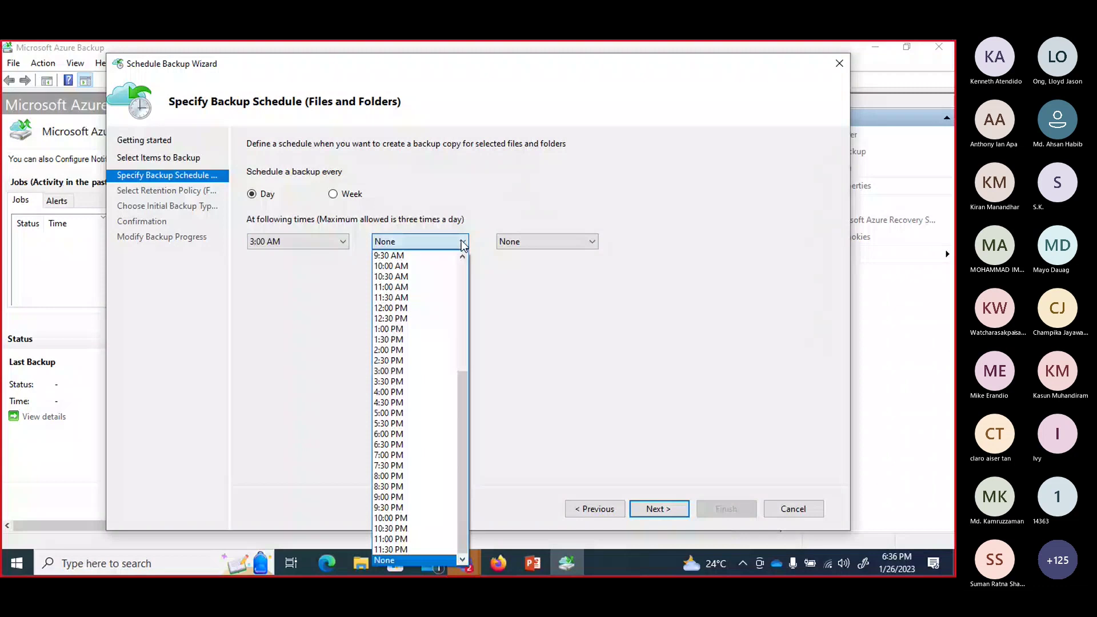
pyautogui.click(462, 241)
pyautogui.click(556, 241)
pyautogui.click(554, 241)
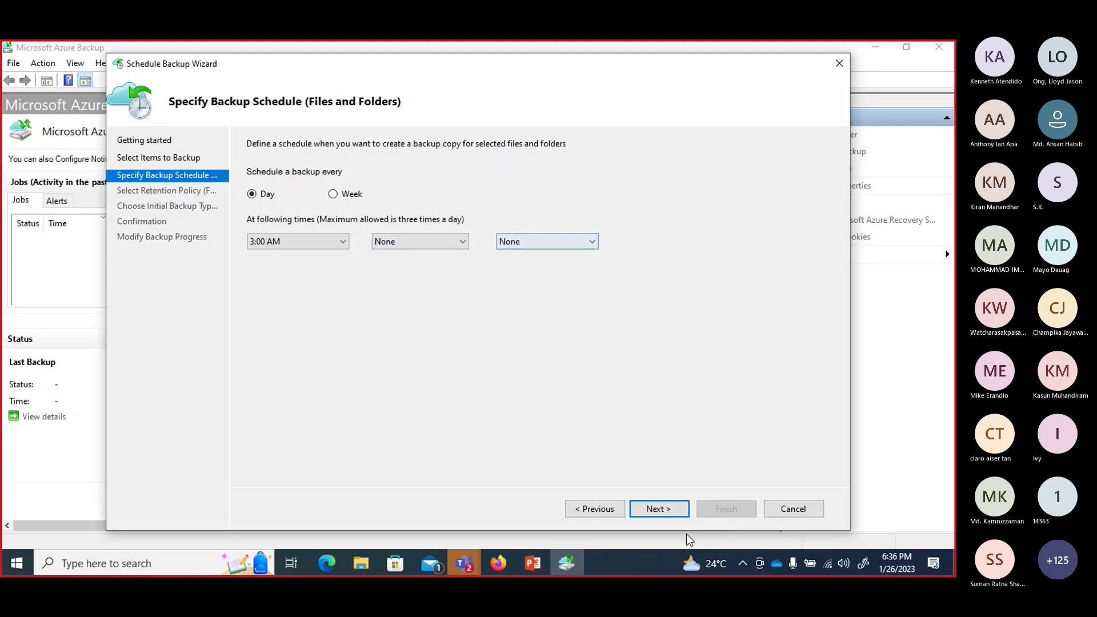
pyautogui.click(658, 509)
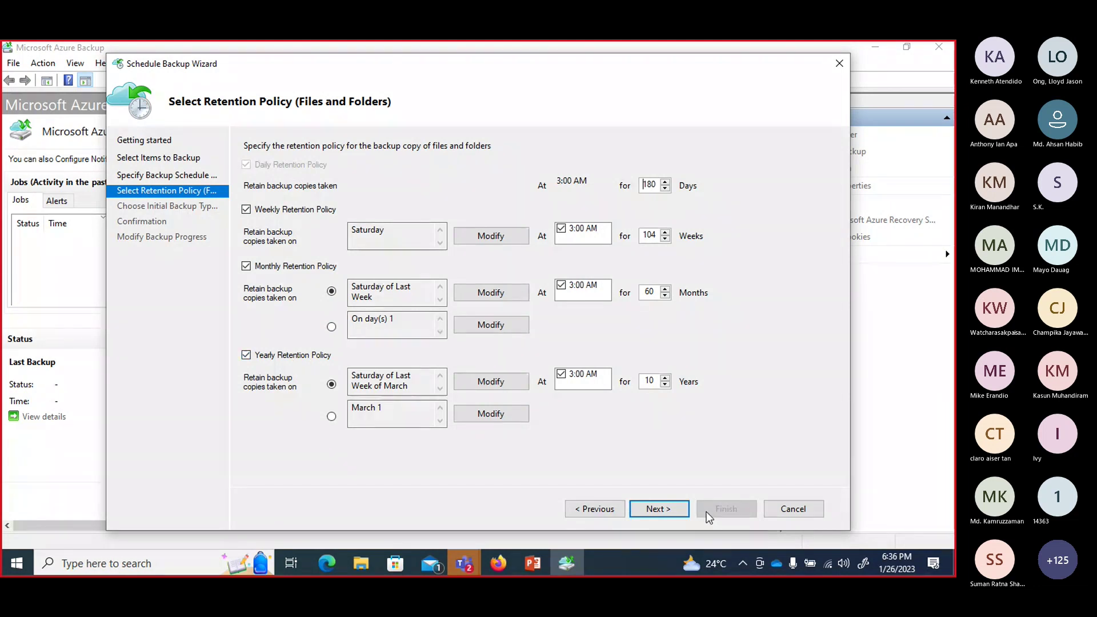
# - Accept the default retention policy, keep the initial backup transfer over the network, and create the backup schedule
pyautogui.click(671, 509)
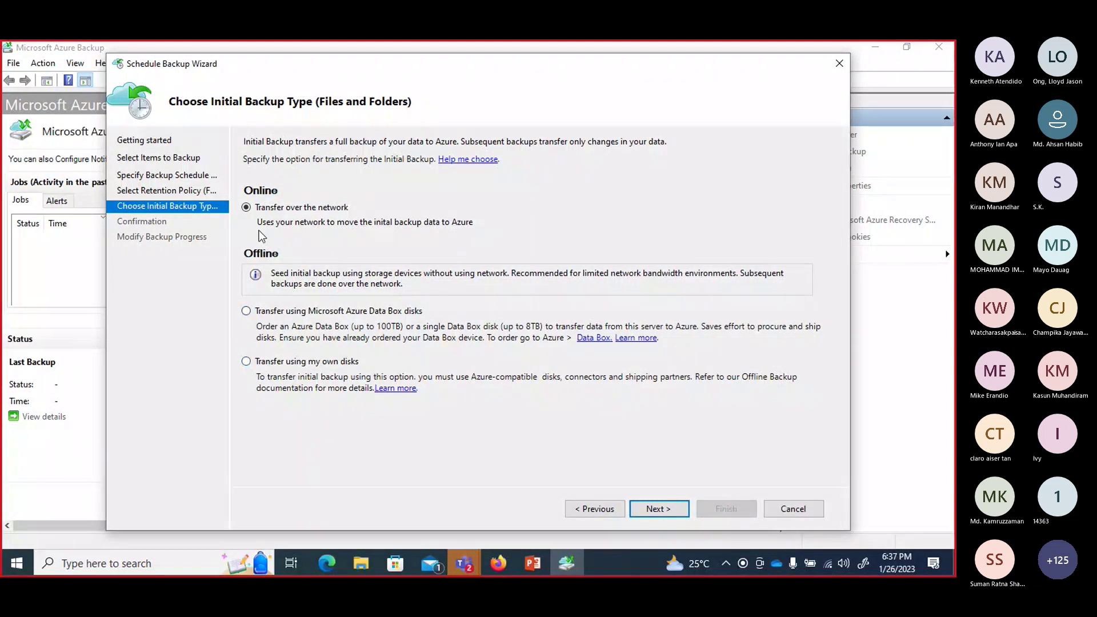
pyautogui.click(662, 510)
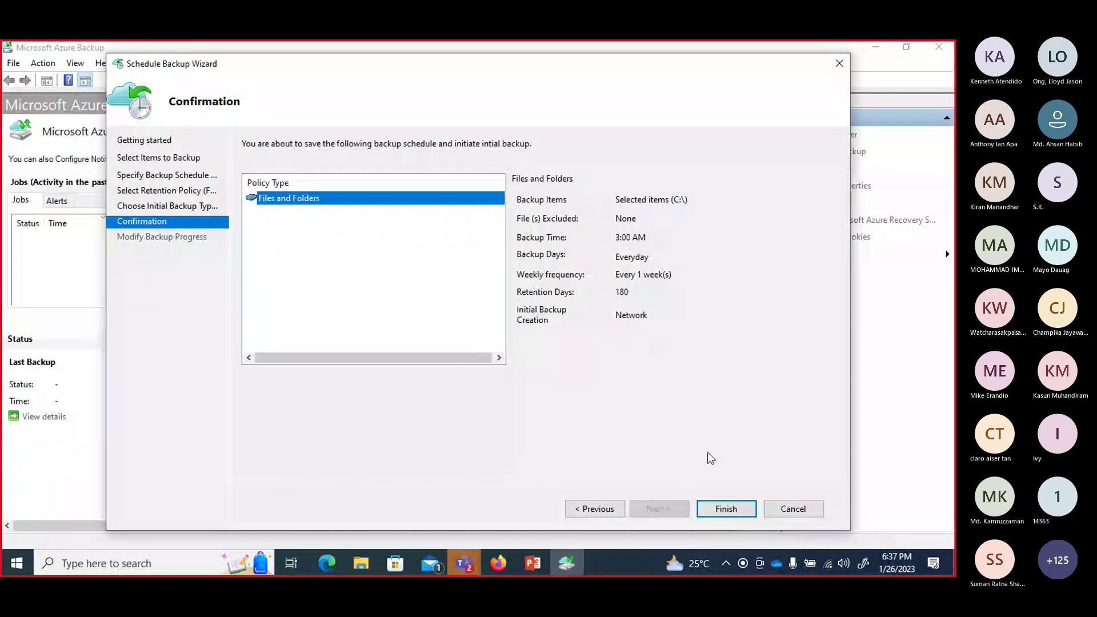
pyautogui.click(723, 510)
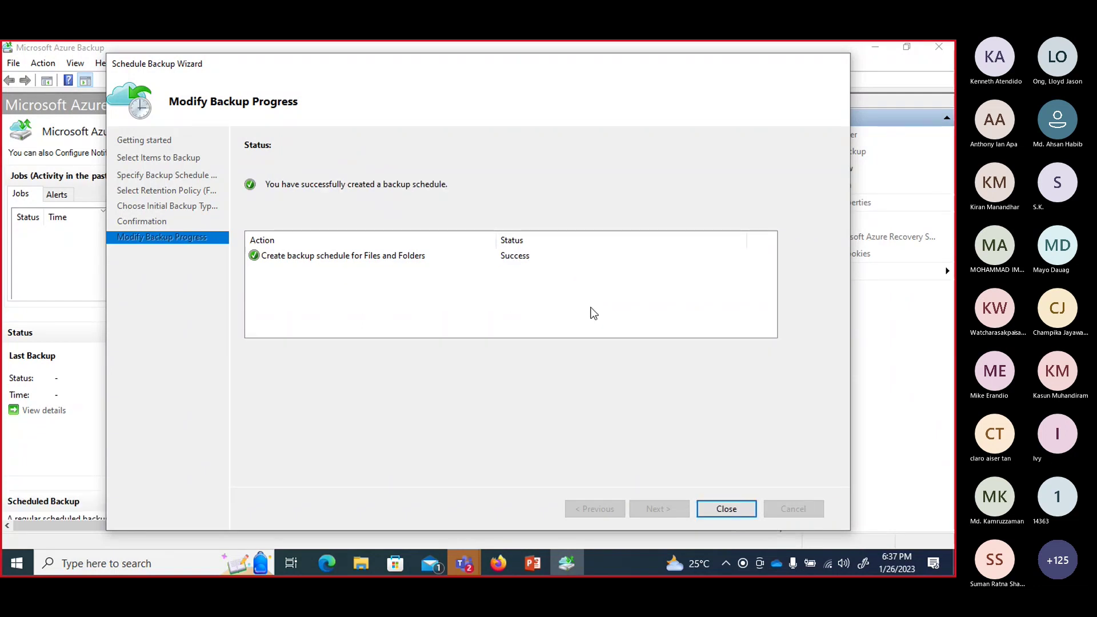
pyautogui.click(726, 508)
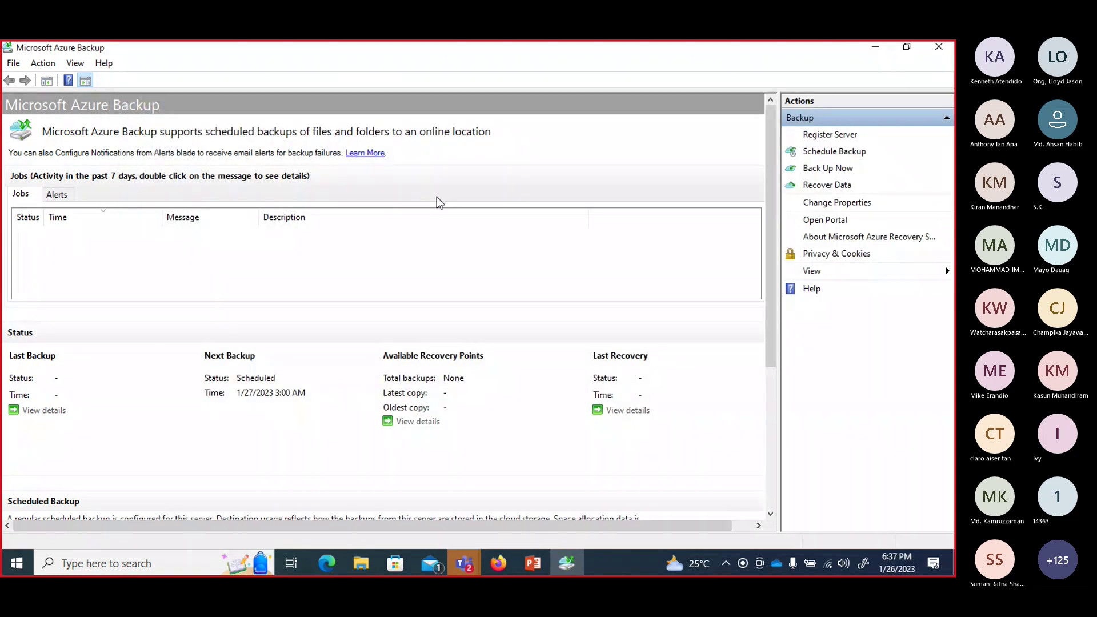
# - Review the jobs, alerts, status and scheduled backup sections of the backup dashboard
pyautogui.click(56, 194)
pyautogui.click(21, 193)
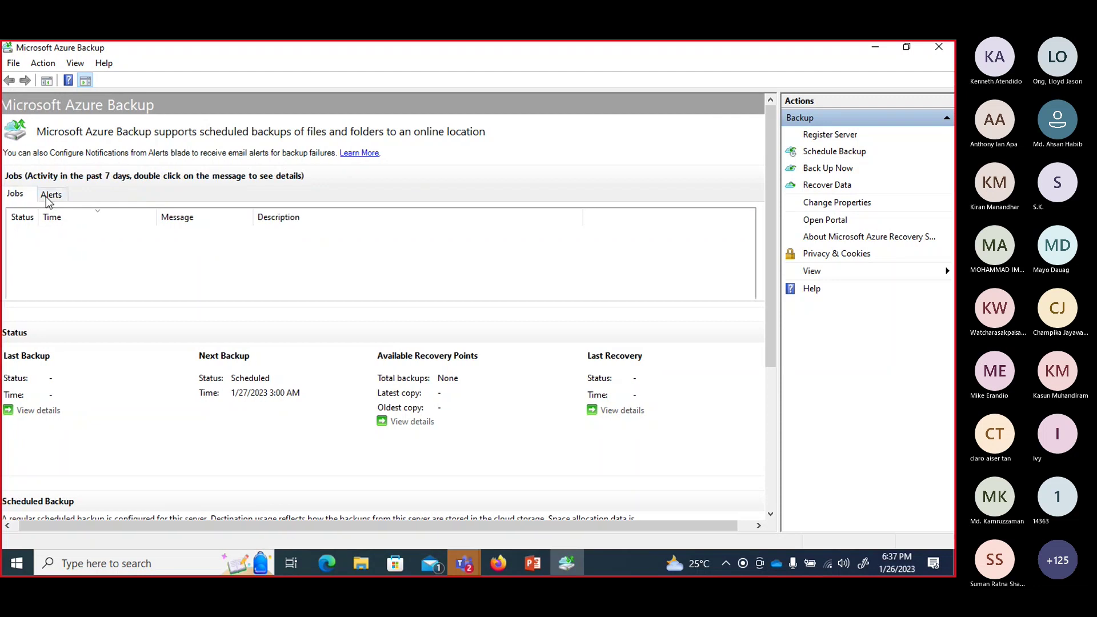
pyautogui.moveTo(775, 285); pyautogui.dragTo(778, 384)
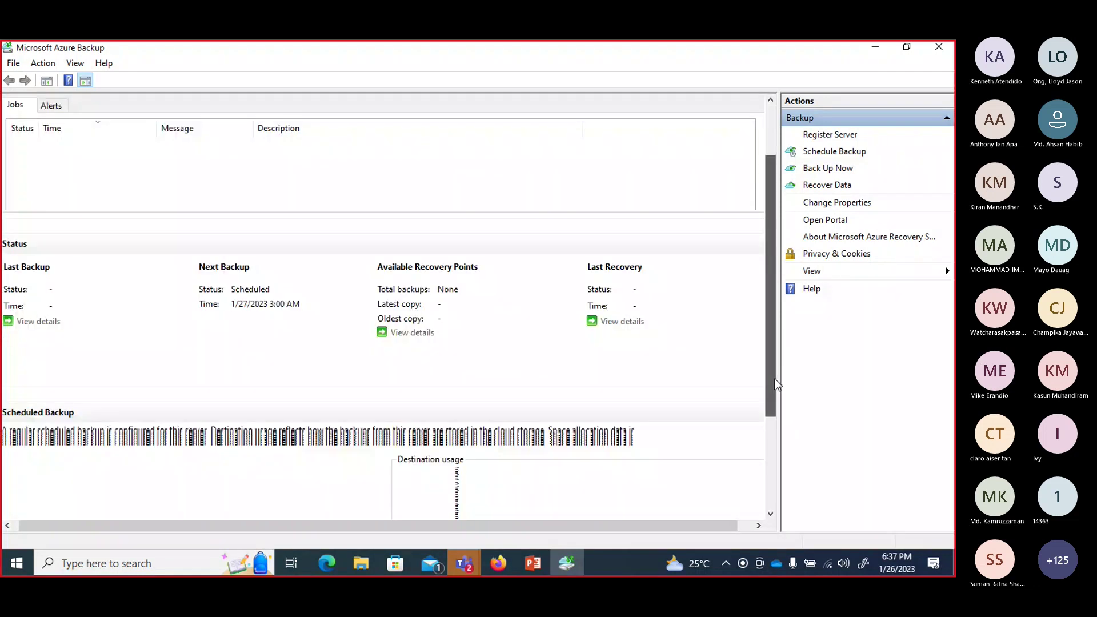
pyautogui.moveTo(777, 384); pyautogui.dragTo(778, 476)
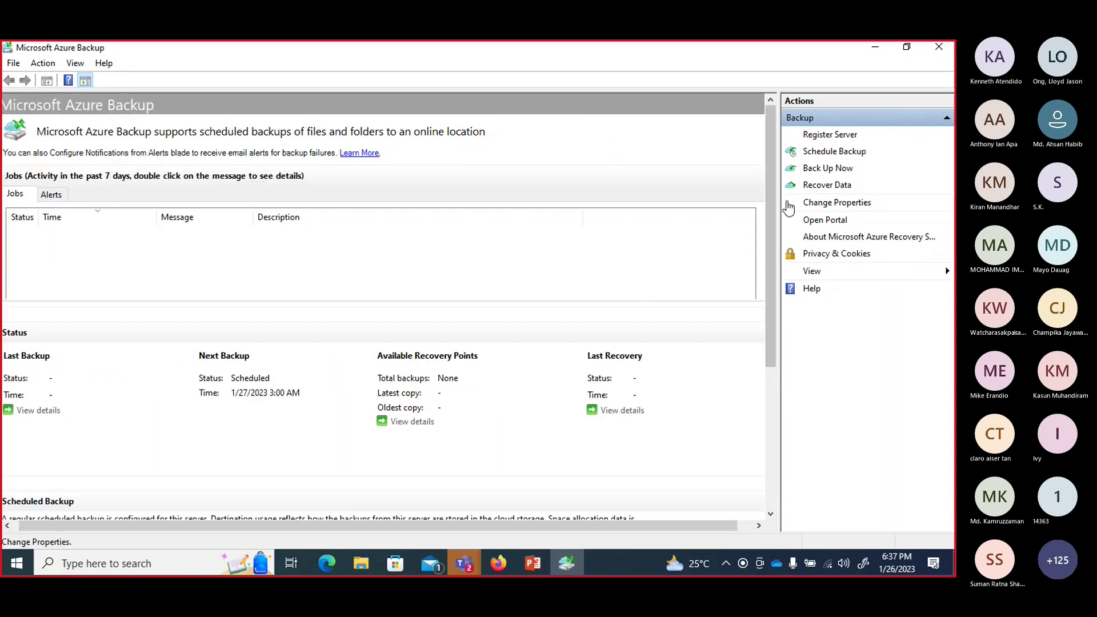
# - Start an immediate backup of the AZ-104 folder, retained till 2/25/2023
pyautogui.click(806, 169)
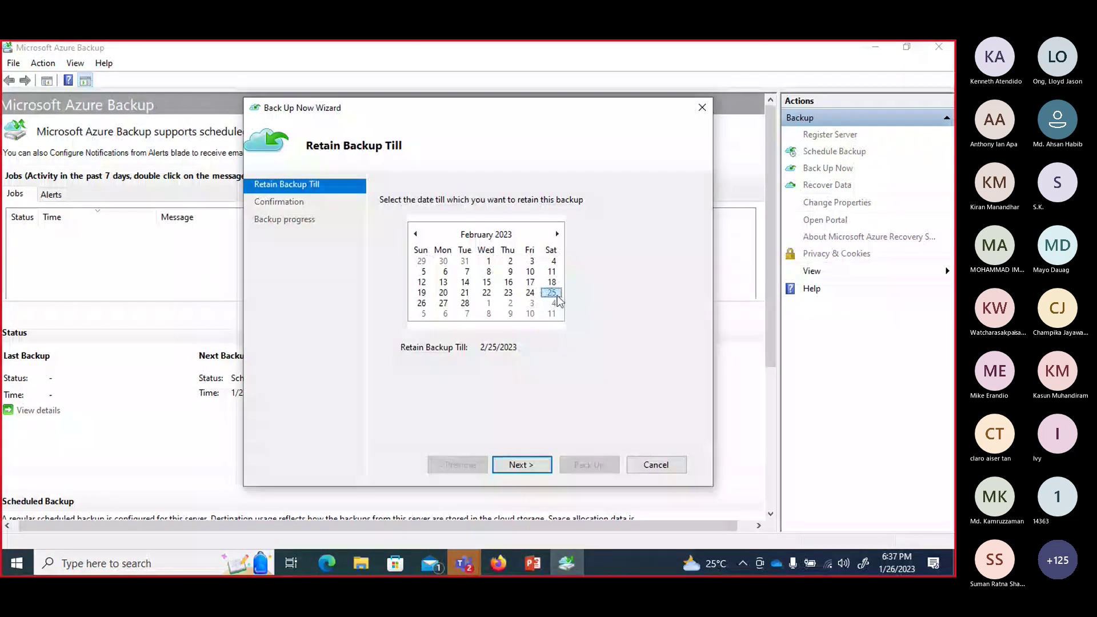
pyautogui.click(535, 466)
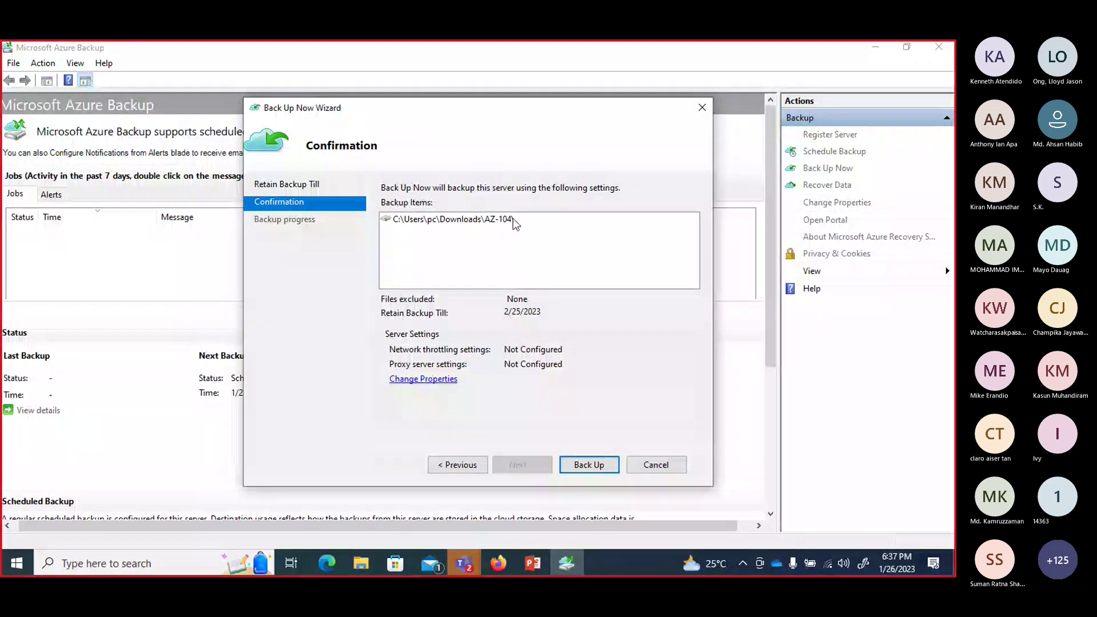
pyautogui.click(589, 465)
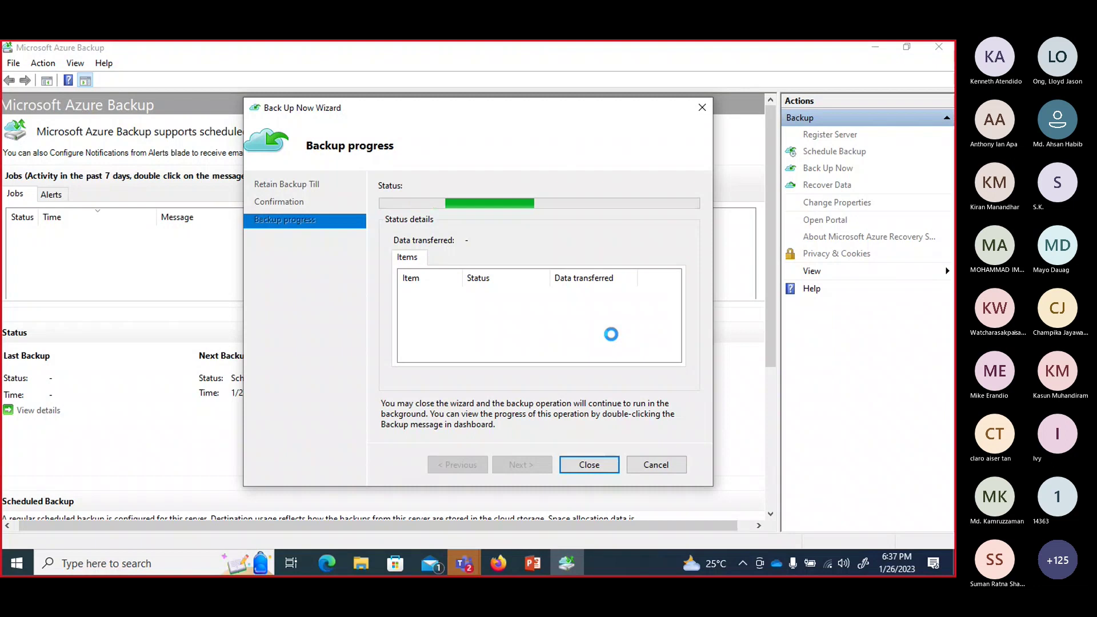
# - Monitor the AZ-104 backup's data transfer until it finishes, and close the backup wizard
pyautogui.moveTo(534, 566)
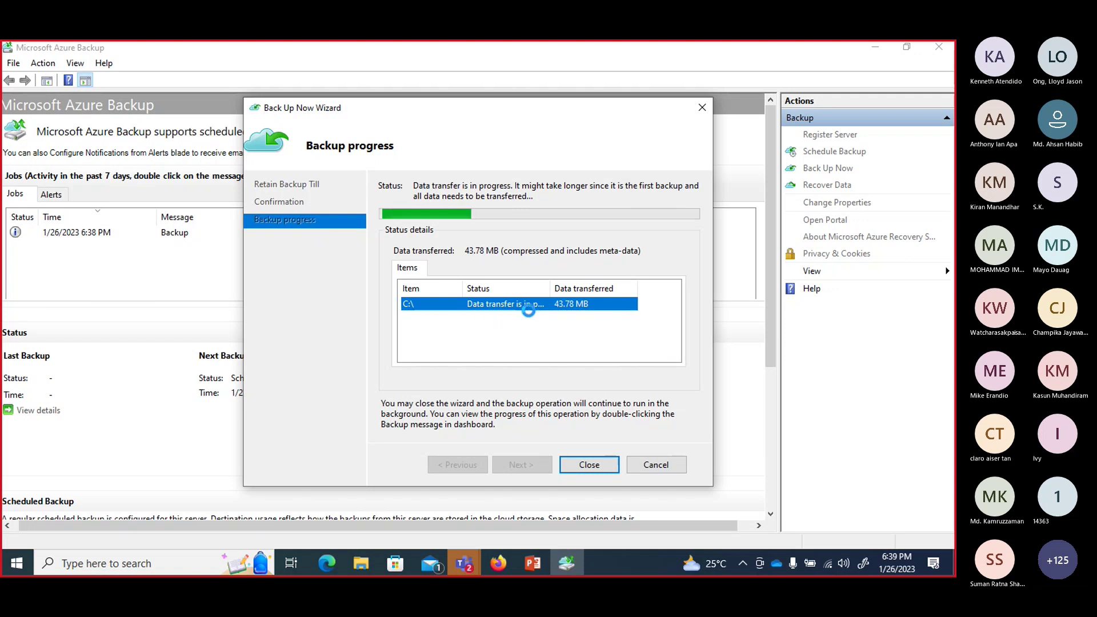
pyautogui.moveTo(552, 294); pyautogui.dragTo(606, 285)
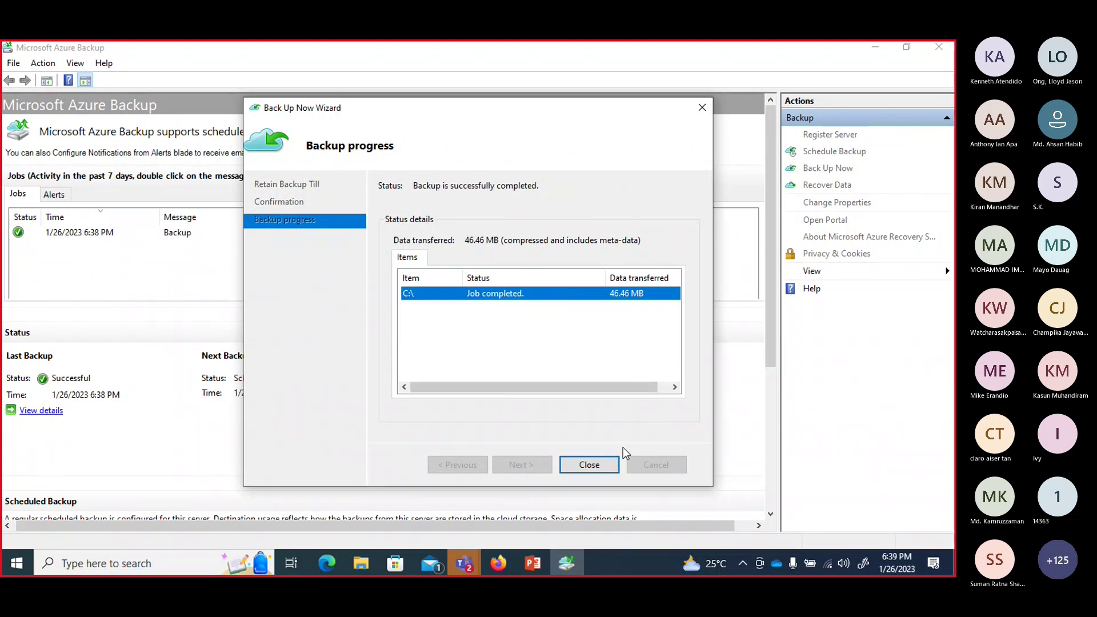
pyautogui.click(599, 466)
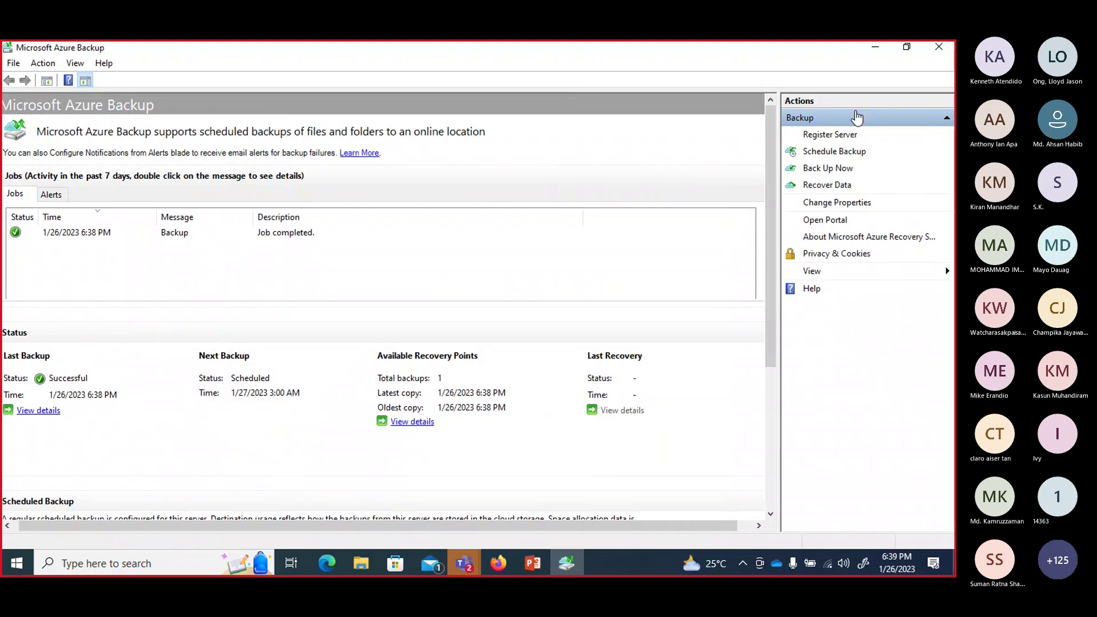
# - Start a data recovery from this server, choosing individual files and folders as the recovery mode
pyautogui.click(843, 188)
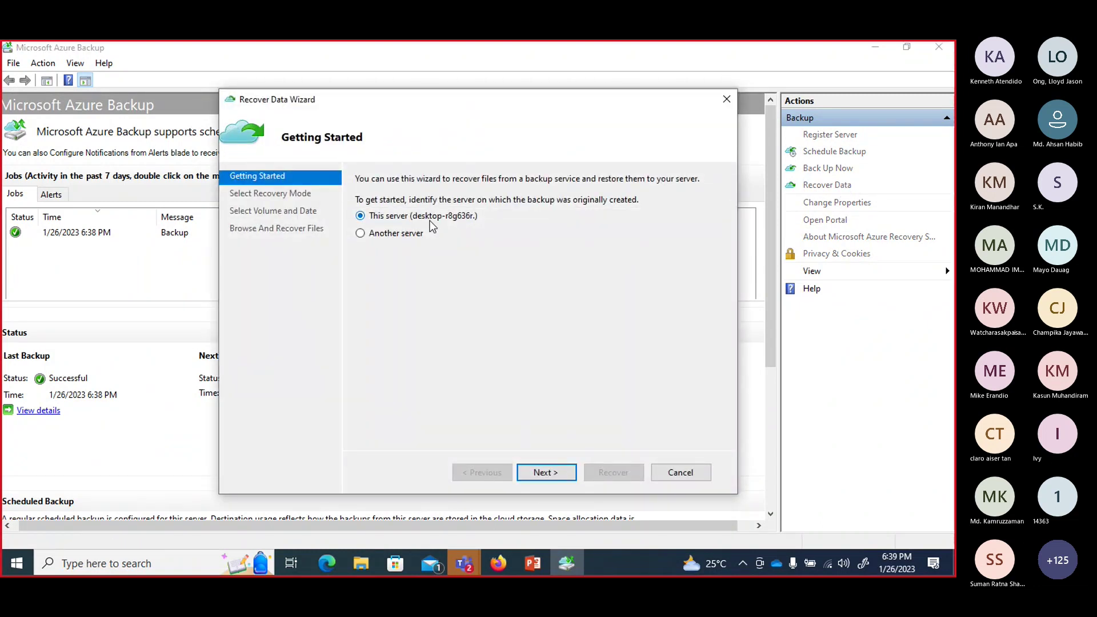
pyautogui.click(398, 235)
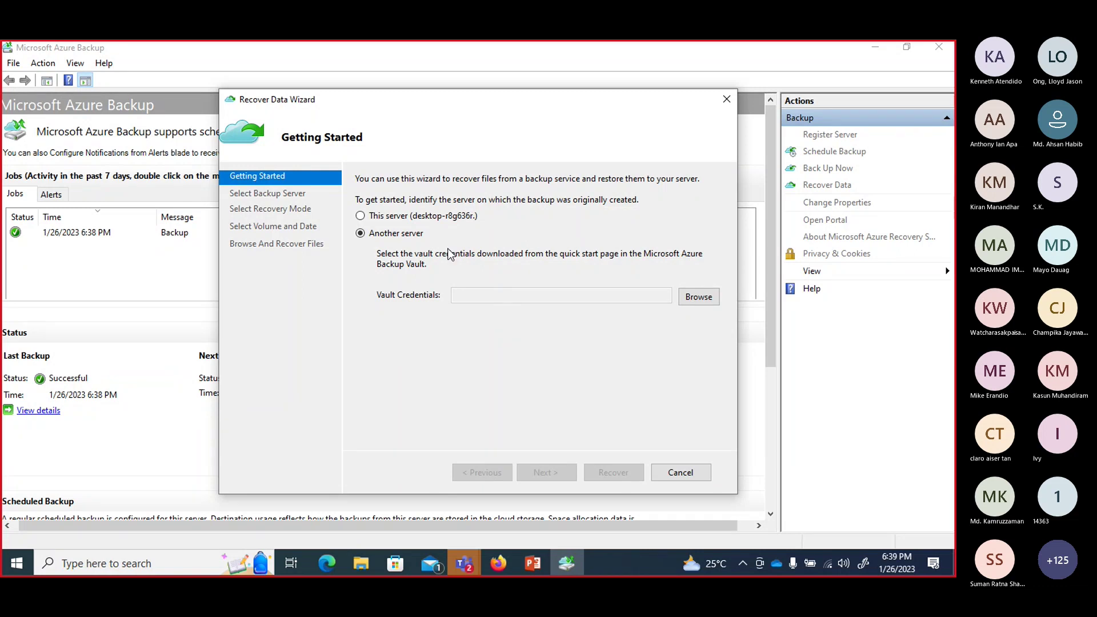
pyautogui.click(426, 218)
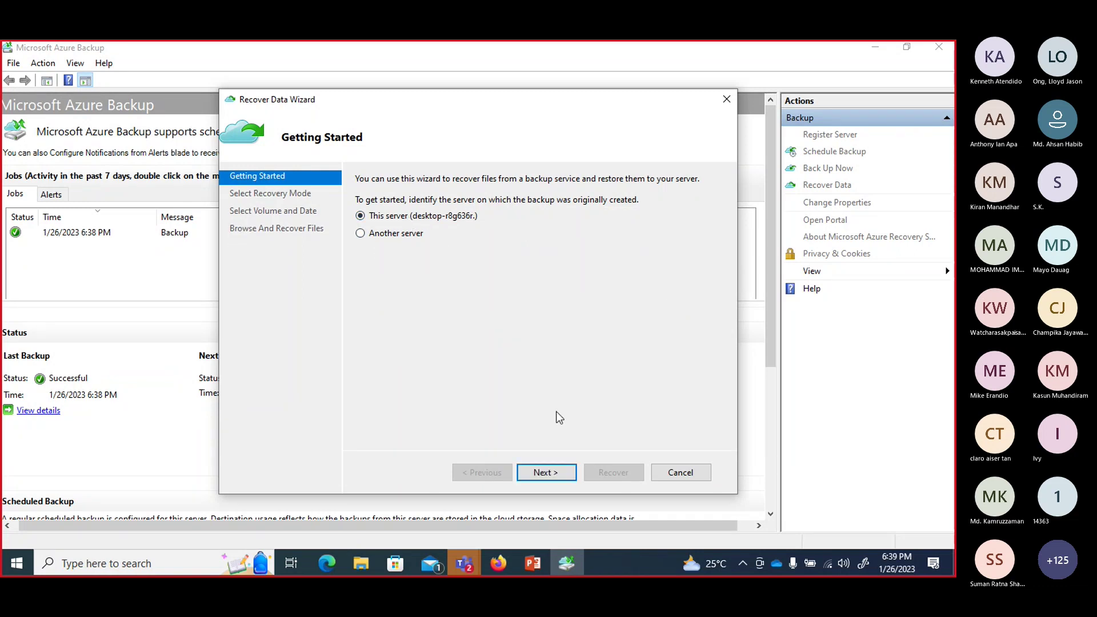
pyautogui.click(554, 472)
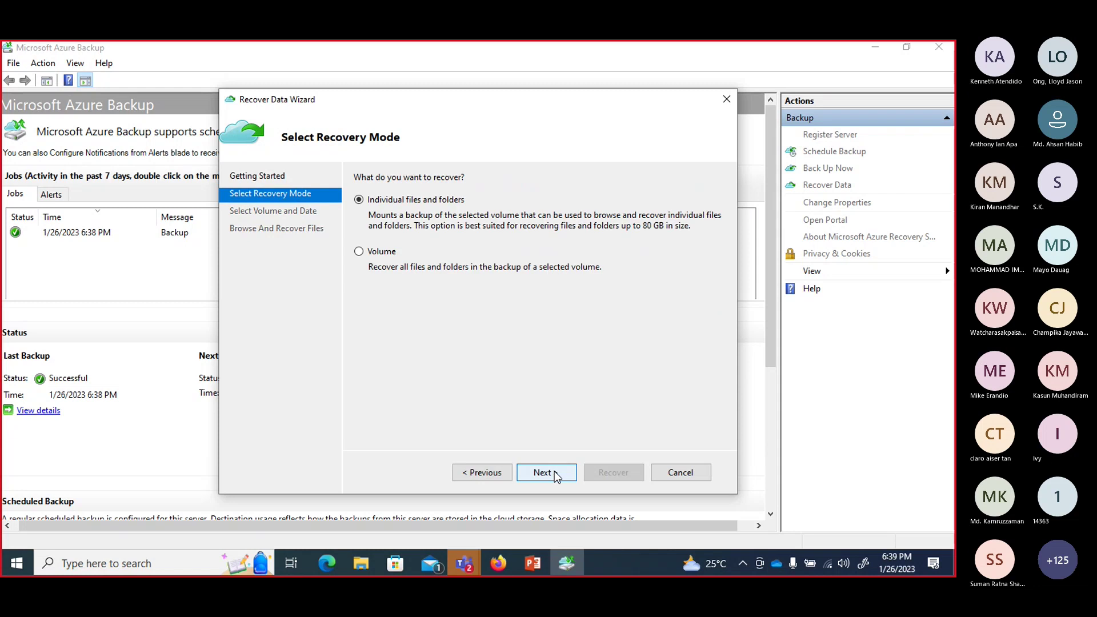
pyautogui.click(383, 258)
pyautogui.click(394, 198)
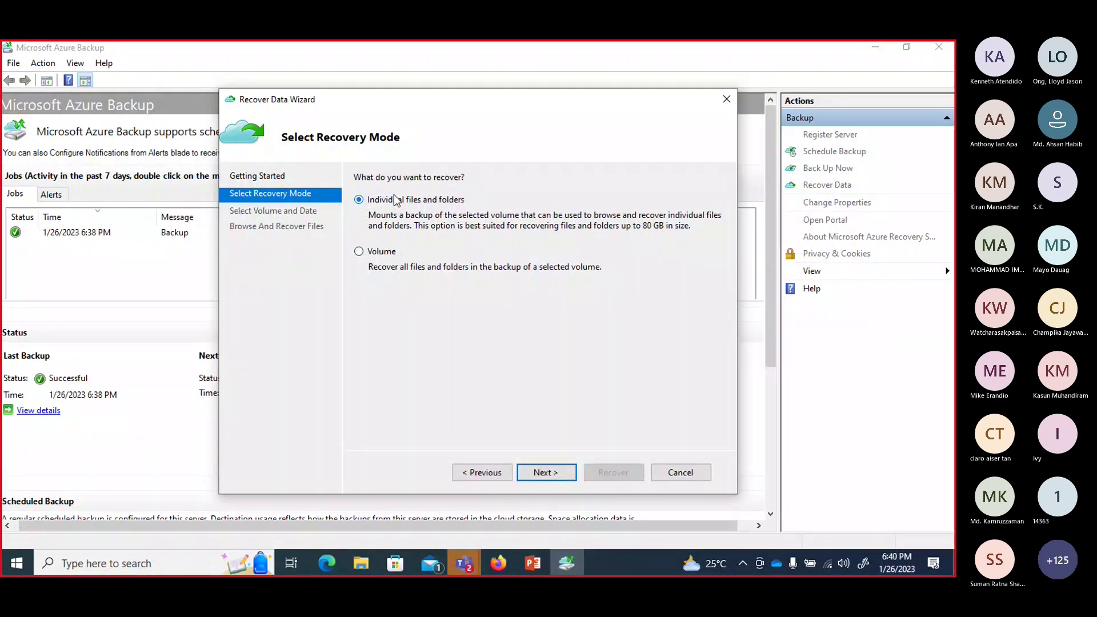
pyautogui.click(561, 474)
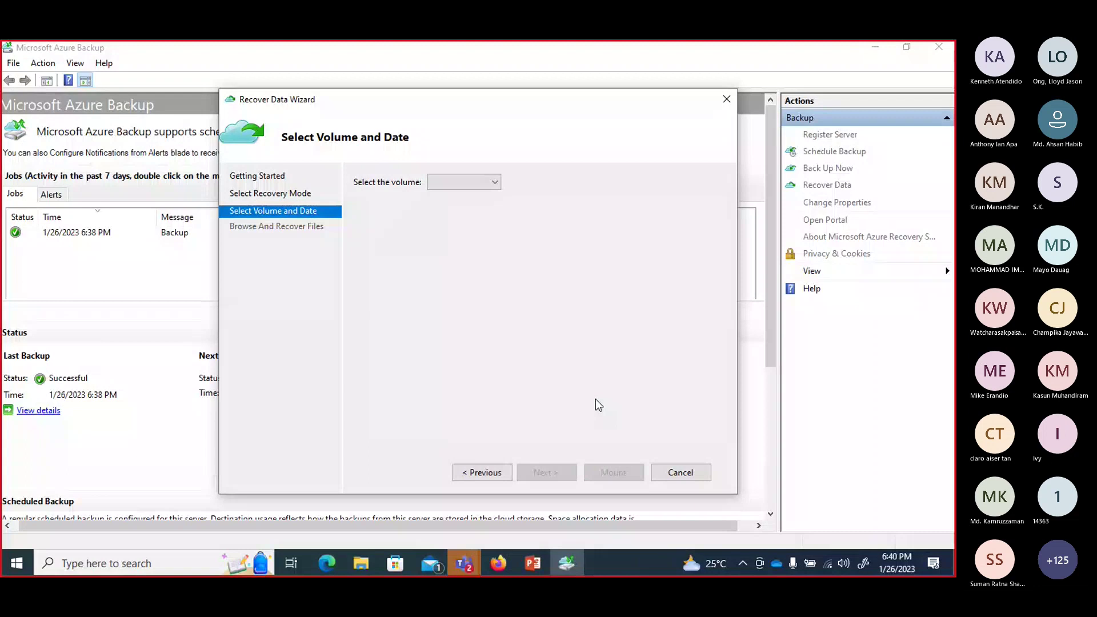
# - Choose the C:\ volume and its 1/26/2023 6:38 PM backup, and mount that recovery point
pyautogui.click(494, 183)
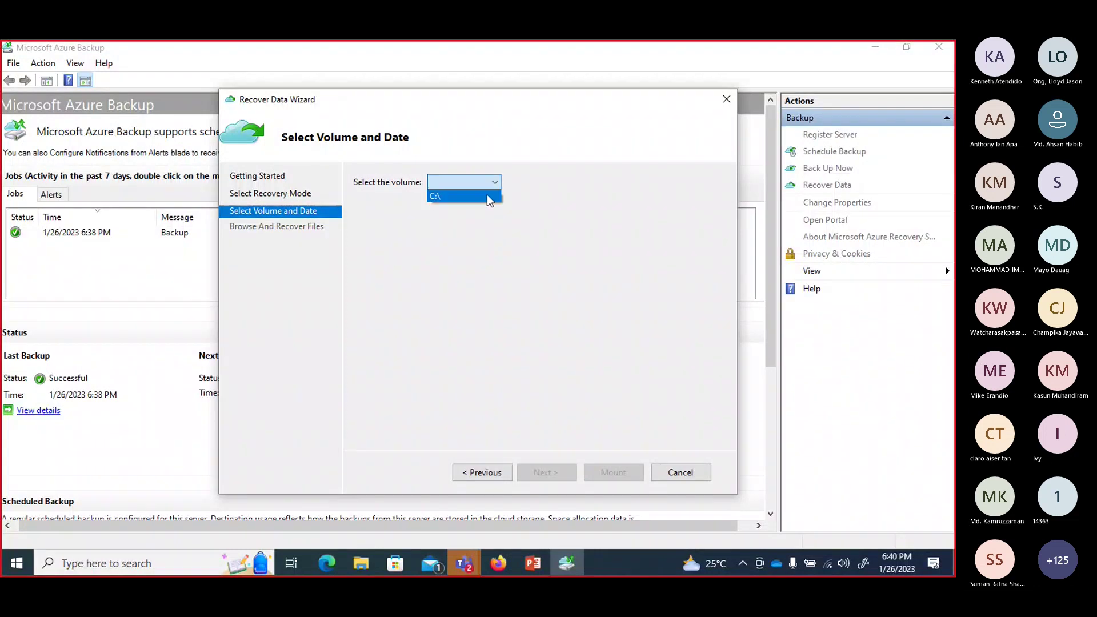
pyautogui.click(487, 196)
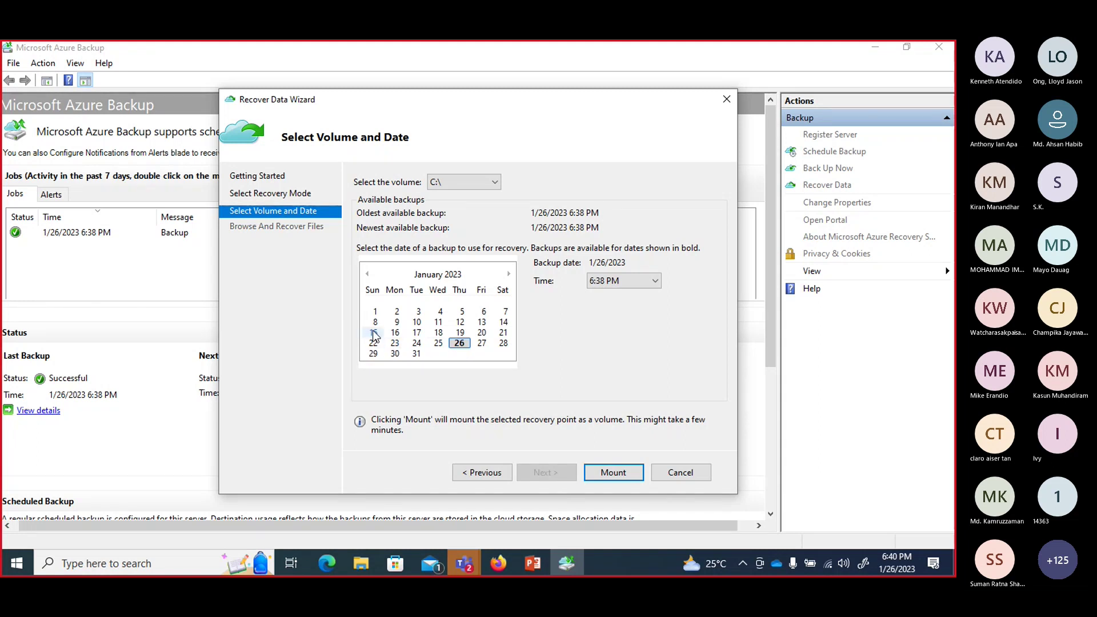
pyautogui.click(459, 332)
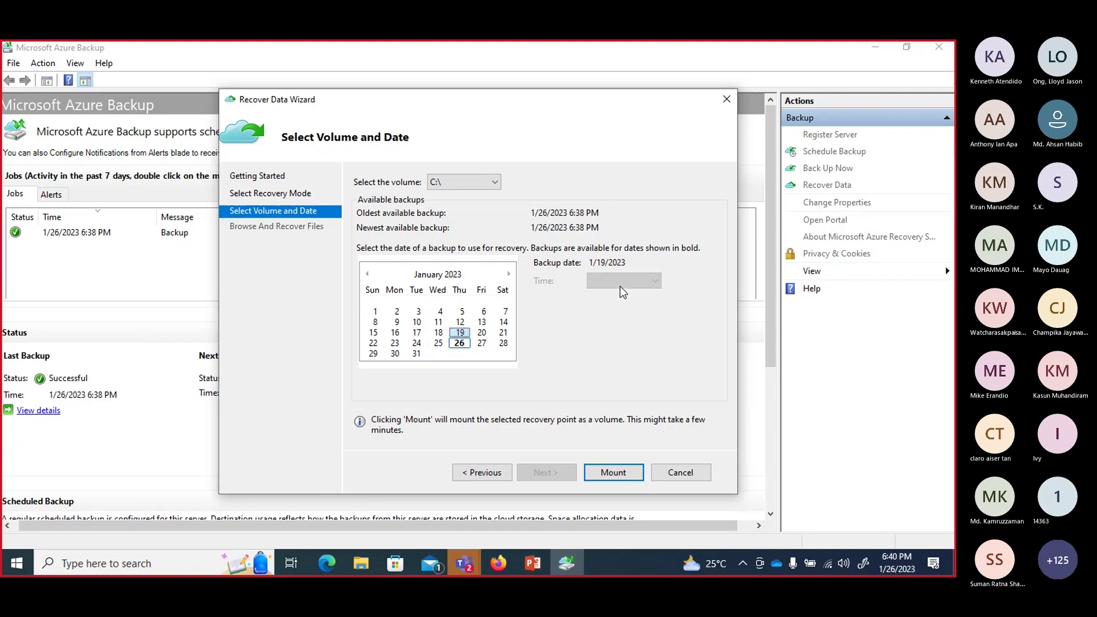
pyautogui.click(465, 342)
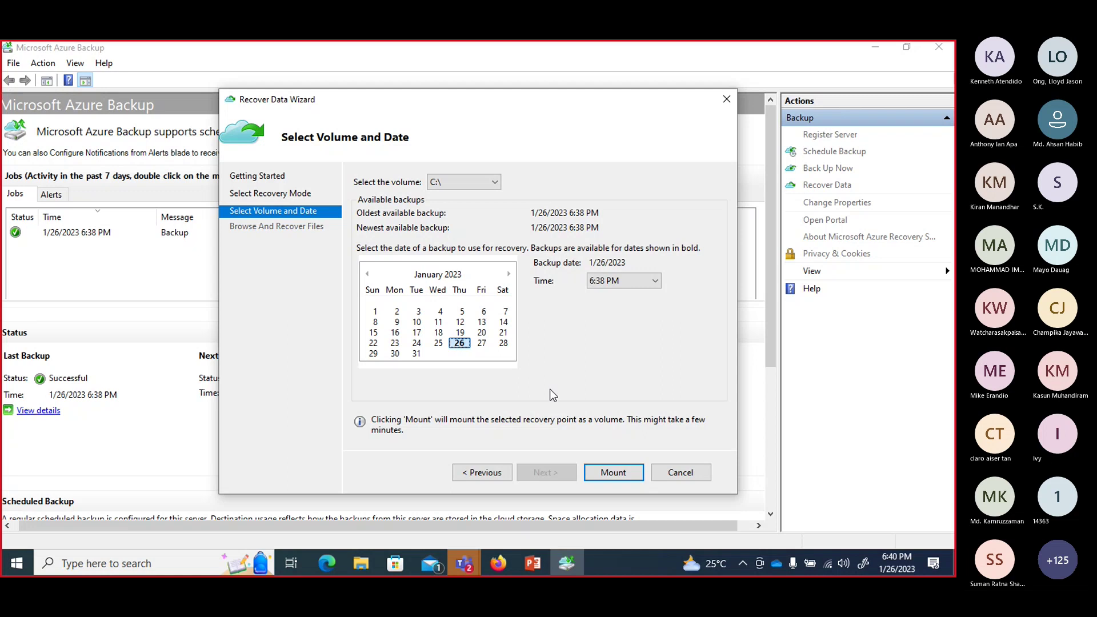
pyautogui.click(612, 473)
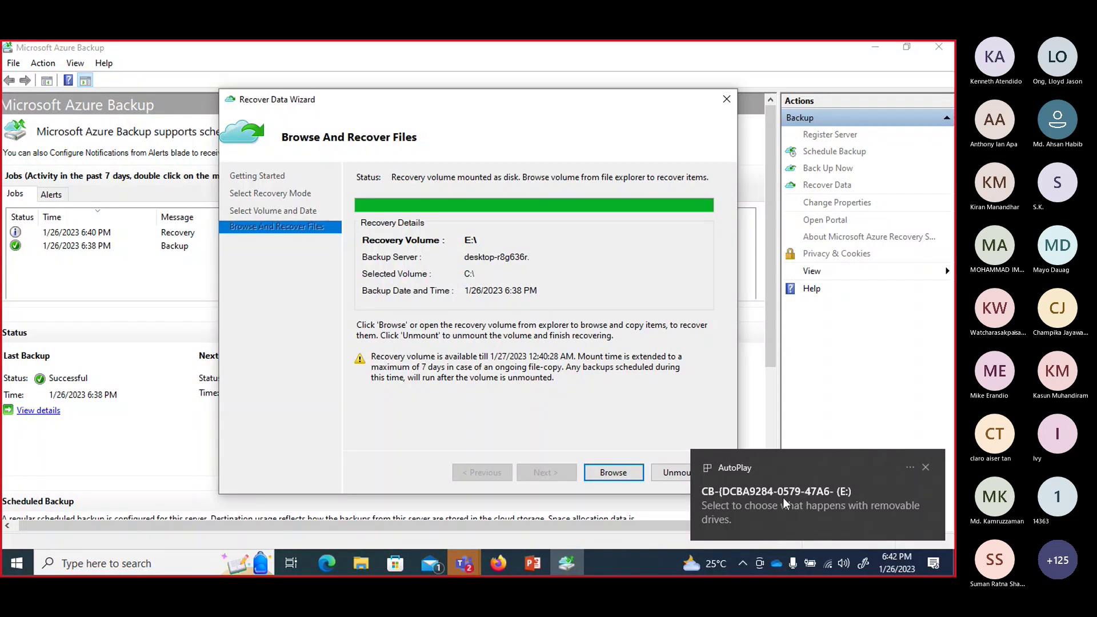
# - Browse the mounted recovery volume down to the files in the inner AZ-104 folder, and close the file window
pyautogui.click(625, 474)
pyautogui.click(600, 355)
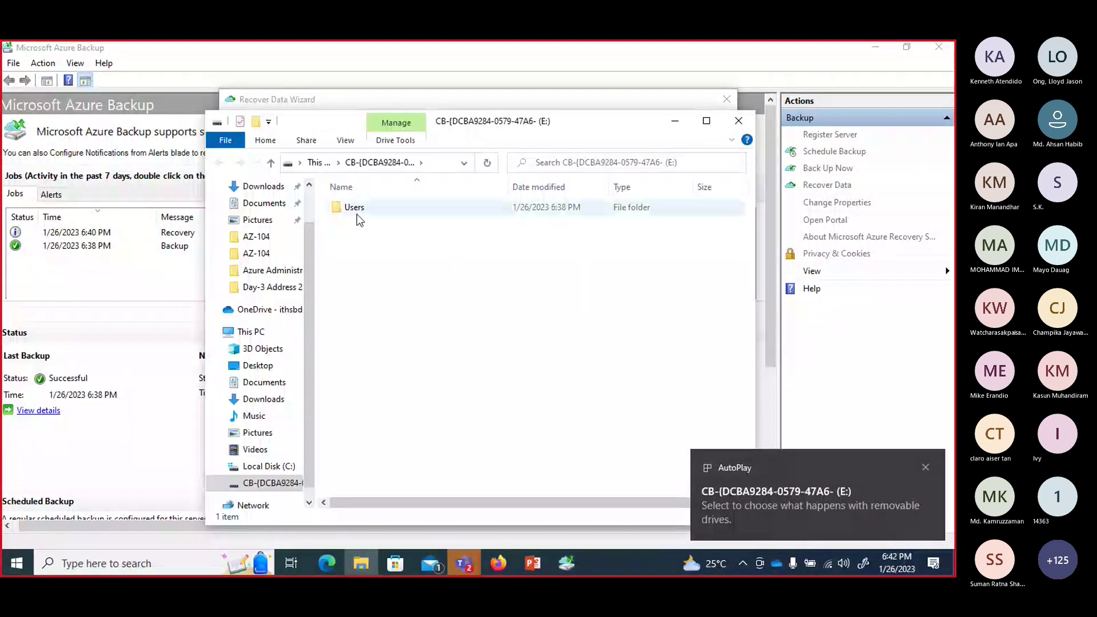
pyautogui.doubleClick(356, 211)
pyautogui.doubleClick(356, 211)
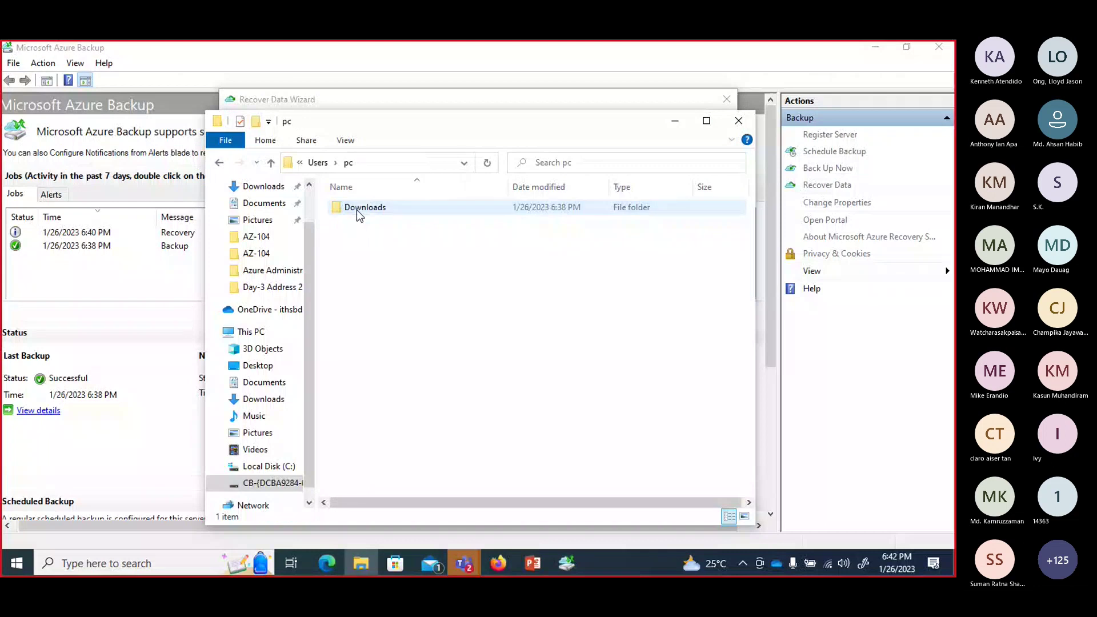
pyautogui.click(356, 211)
pyautogui.doubleClick(357, 210)
pyautogui.doubleClick(357, 210)
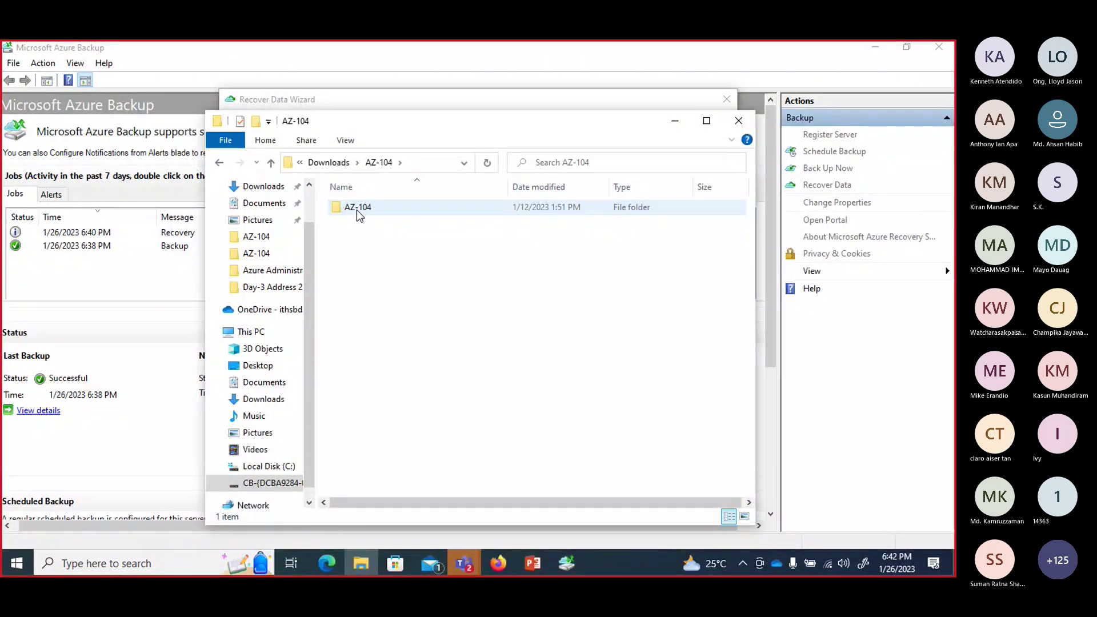
pyautogui.click(357, 210)
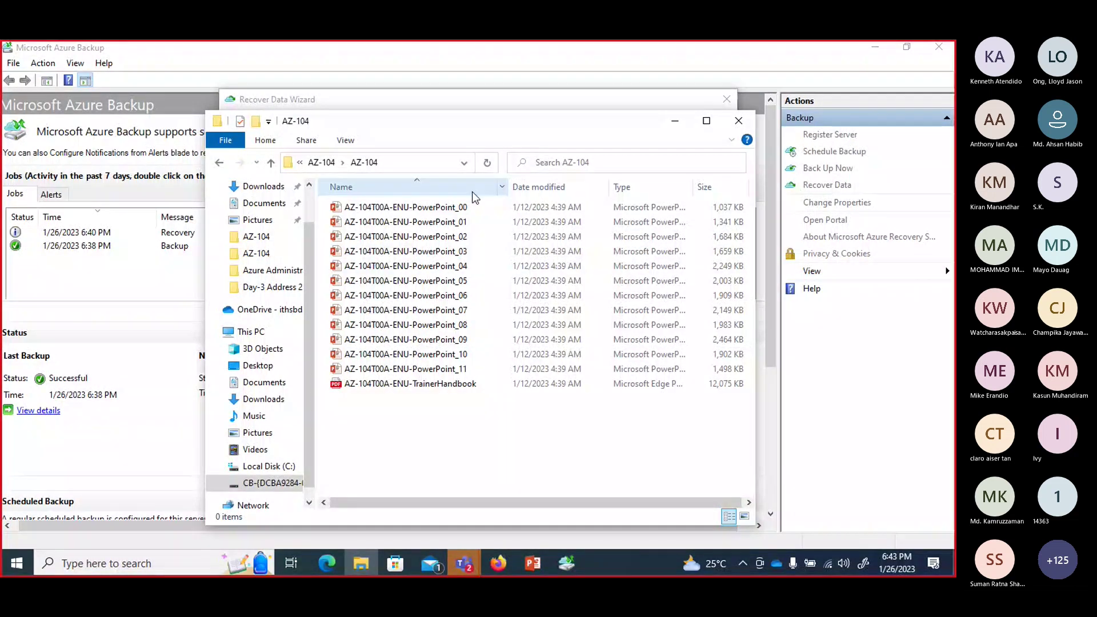
pyautogui.click(738, 122)
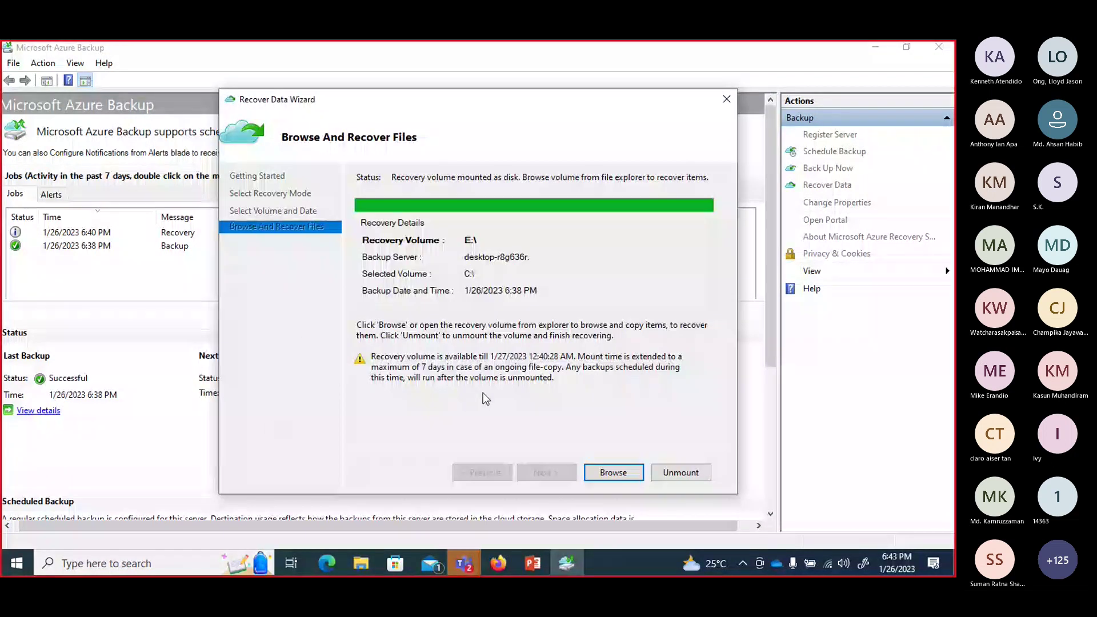
# - Unmount the recovery volume with confirmation, and check the drives listed under This PC in File Explorer
pyautogui.click(673, 472)
pyautogui.click(530, 351)
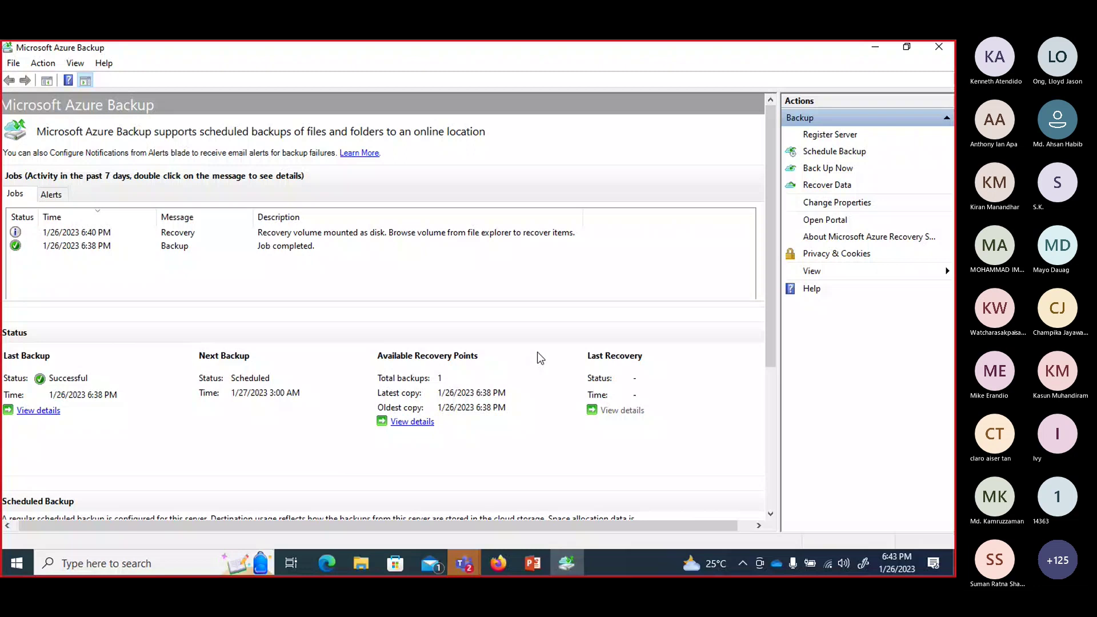
pyautogui.click(360, 566)
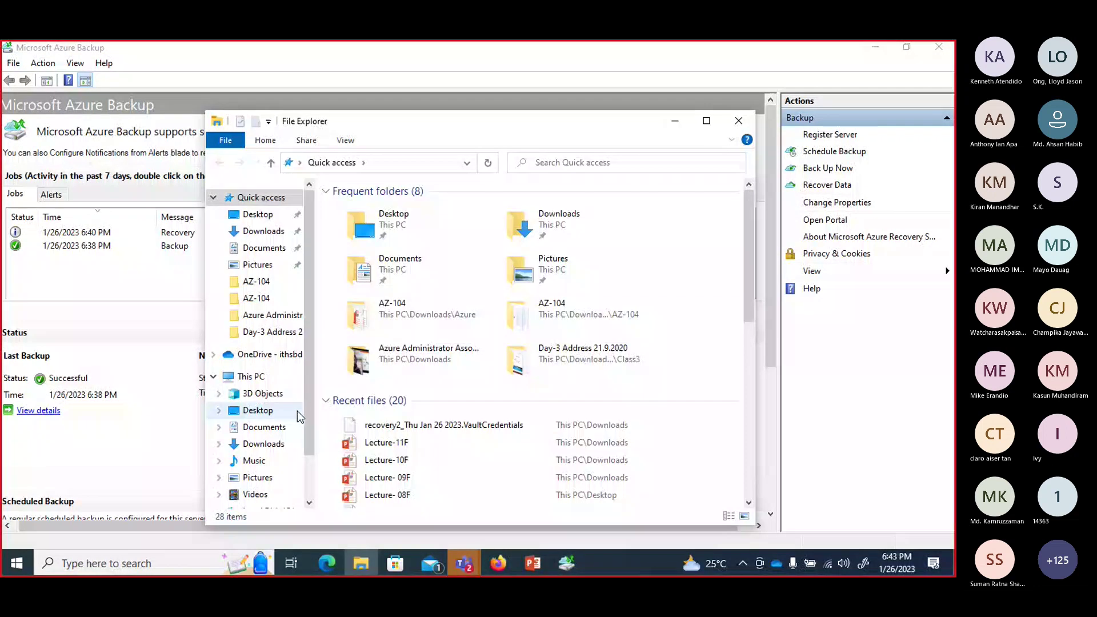
pyautogui.click(215, 378)
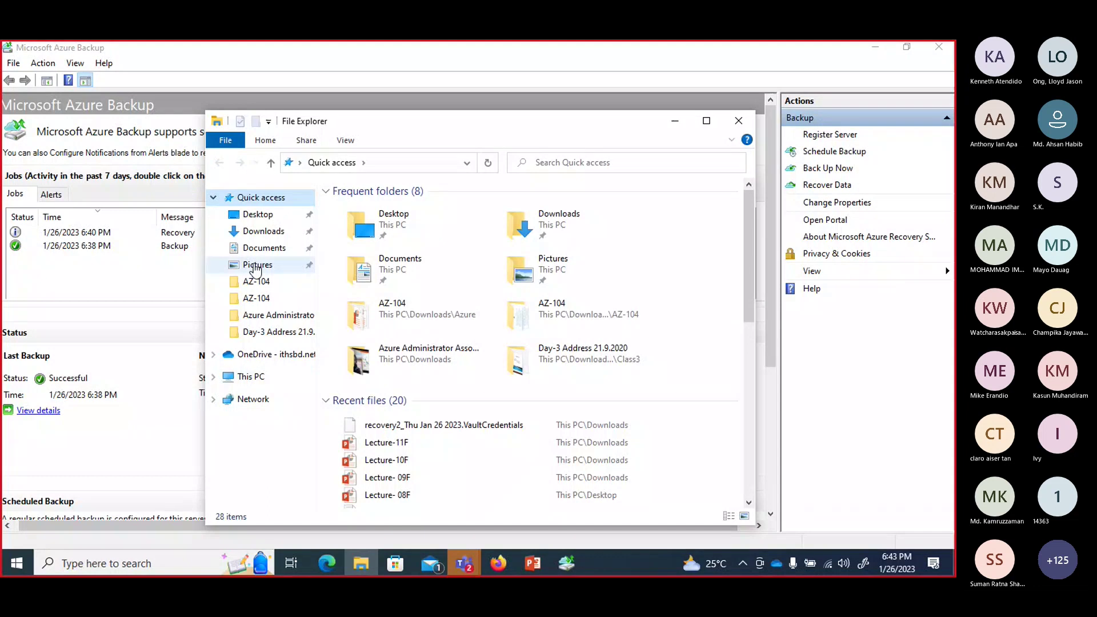
pyautogui.click(243, 377)
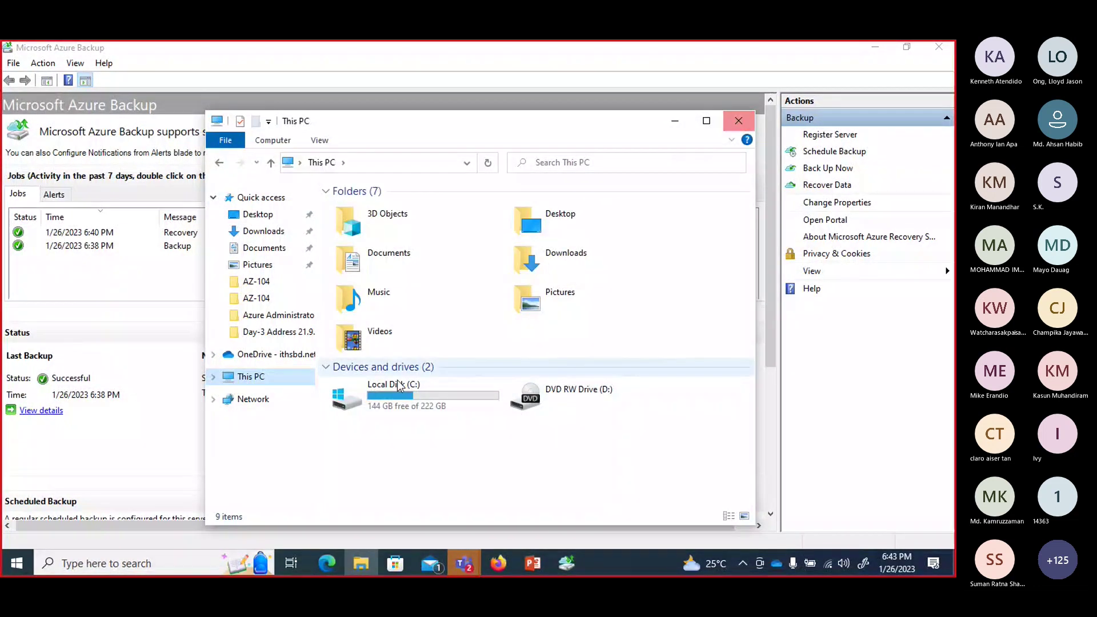
pyautogui.click(731, 126)
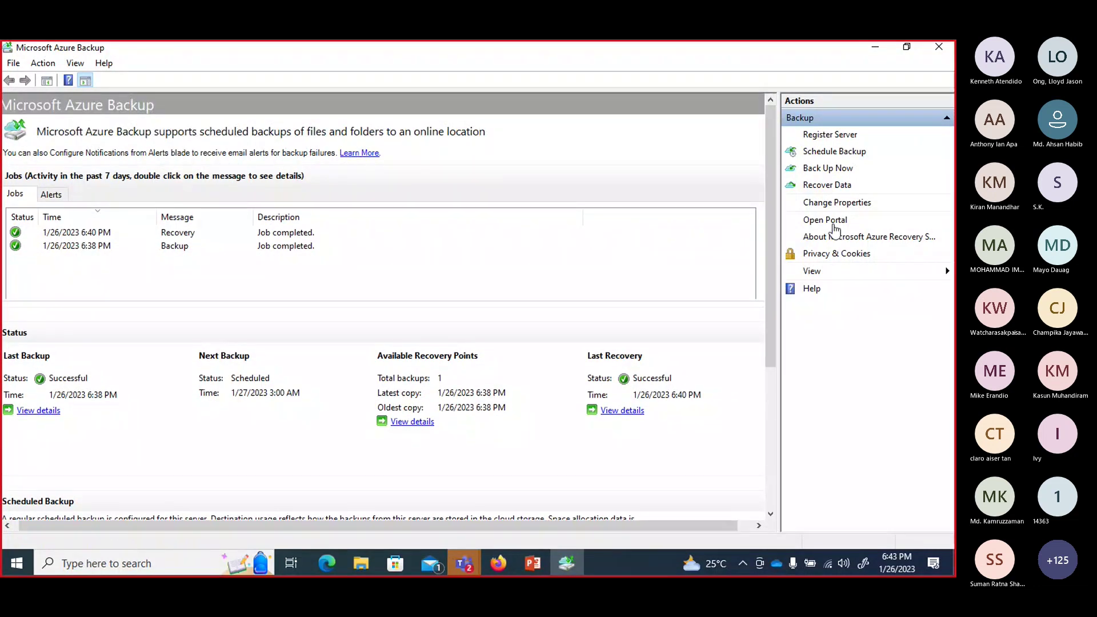
# - Close the backup agent, return to the Azure portal in the browser, and open the backup items of the recovery2 vault
pyautogui.click(934, 51)
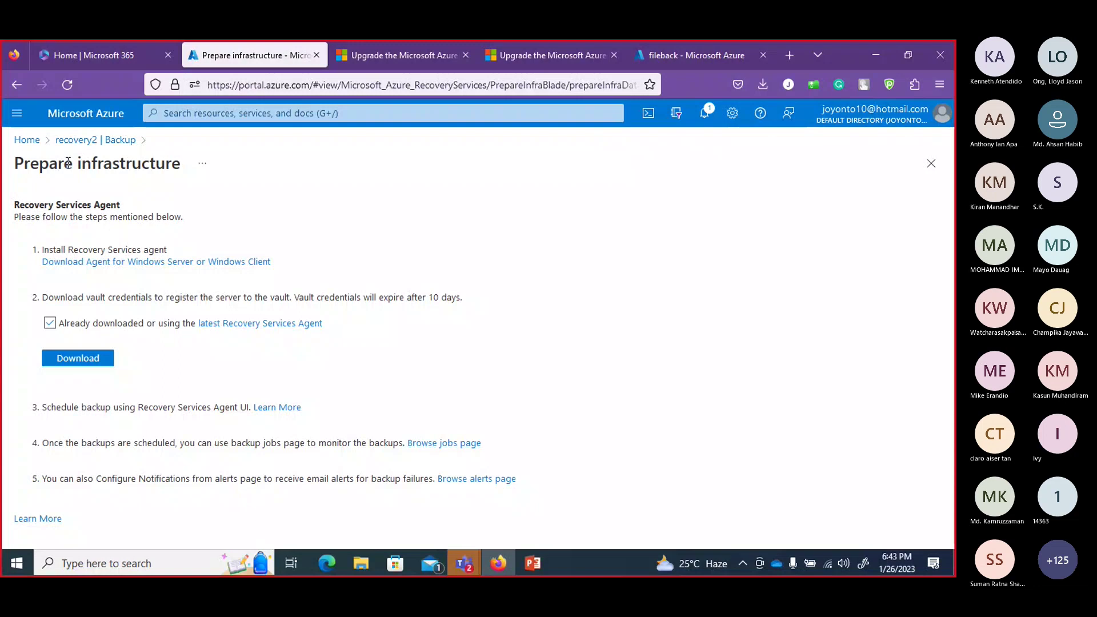
pyautogui.click(80, 141)
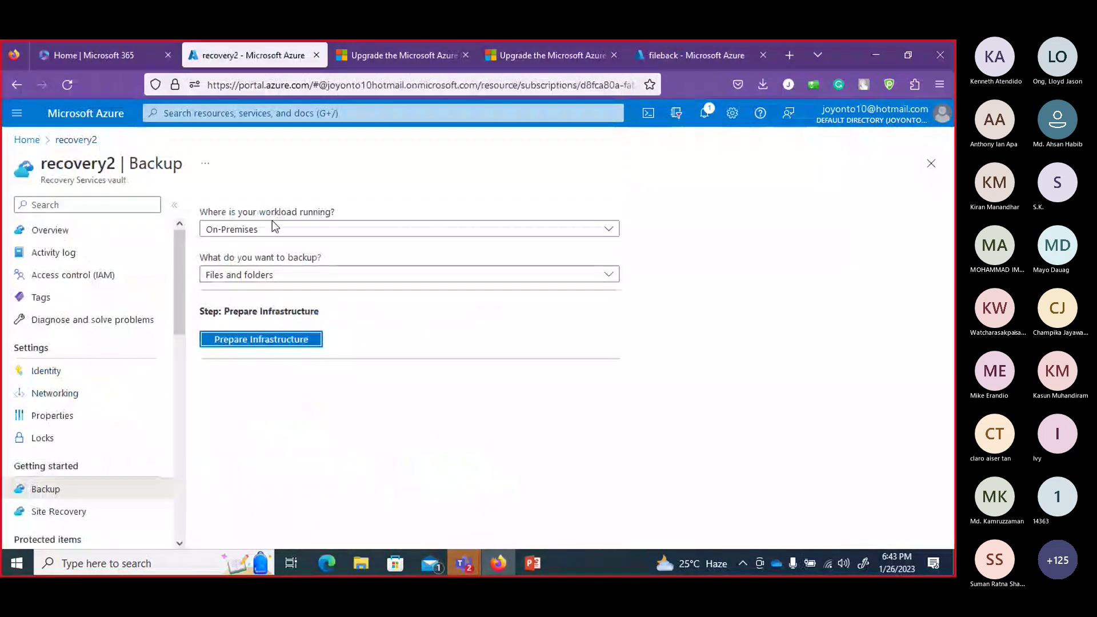
pyautogui.click(67, 496)
pyautogui.moveTo(177, 317); pyautogui.dragTo(169, 367)
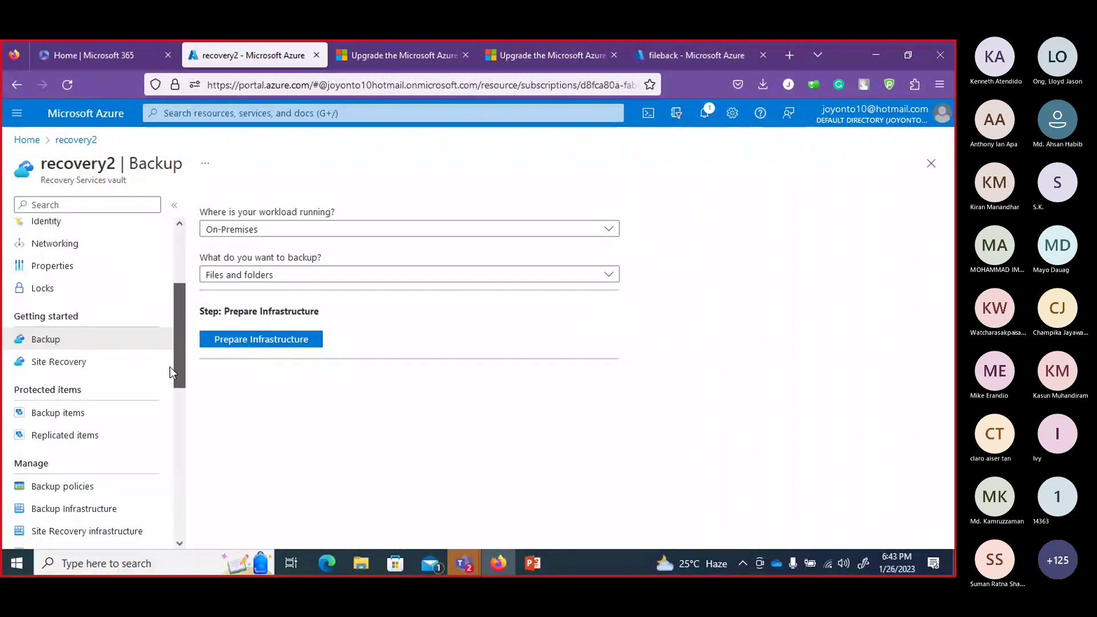
pyautogui.click(60, 415)
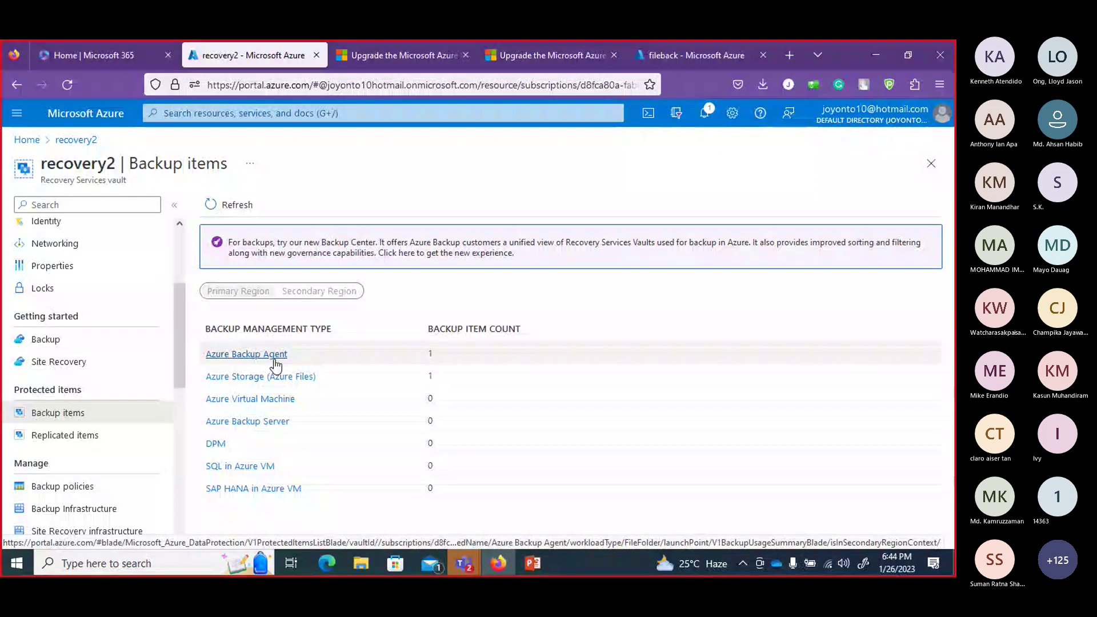
# - Examine the details and recovery points of the C:\ item protected by Azure Backup Agent, and close the details
pyautogui.click(270, 357)
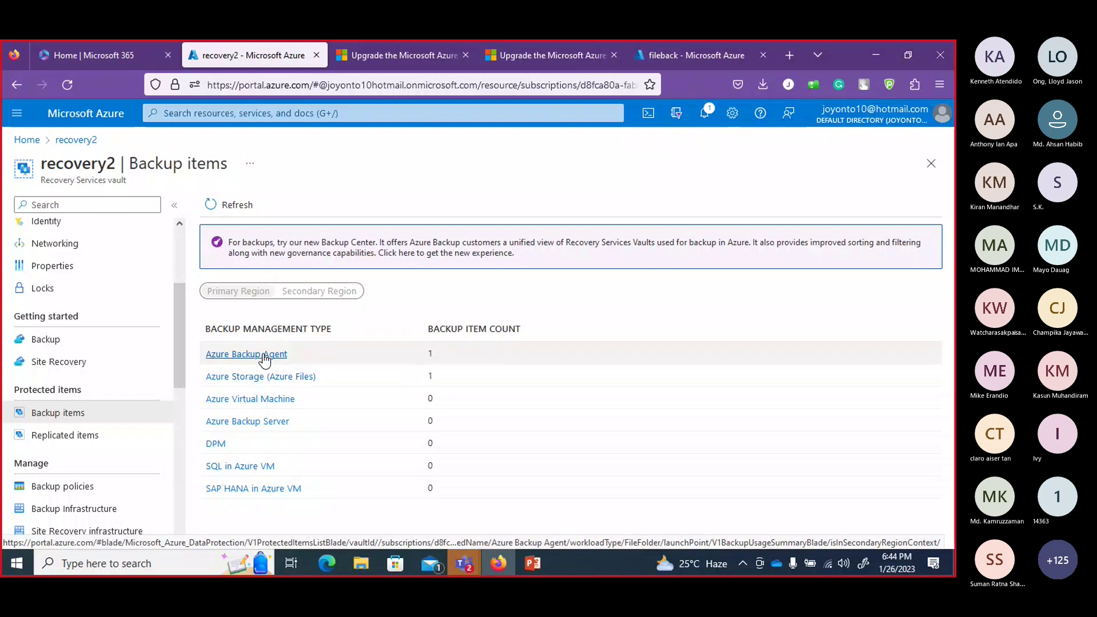
pyautogui.click(265, 354)
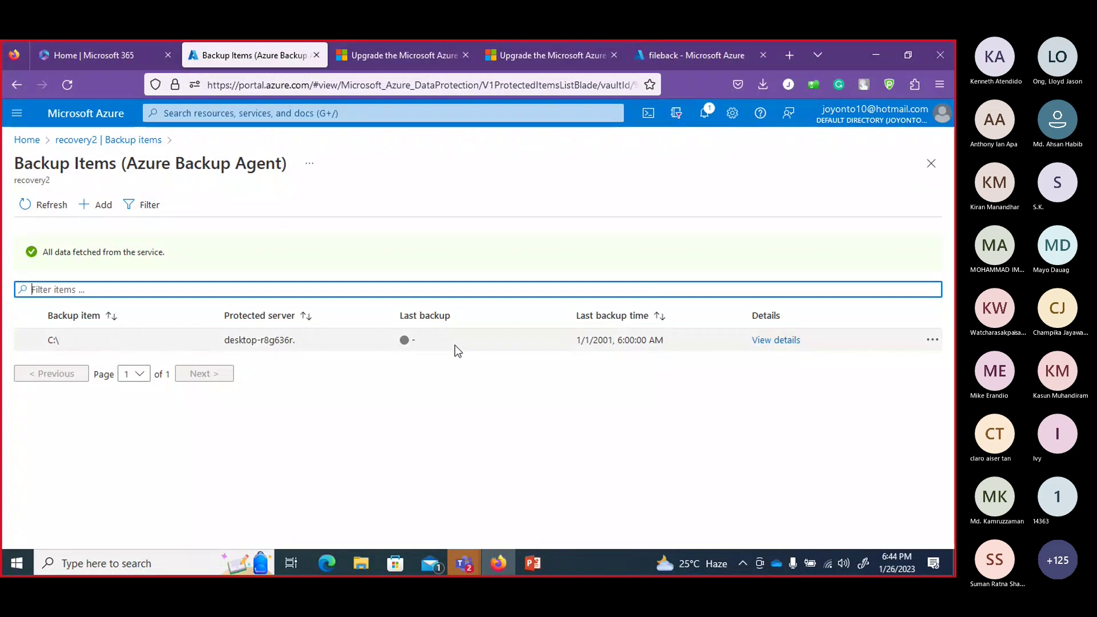
pyautogui.click(794, 342)
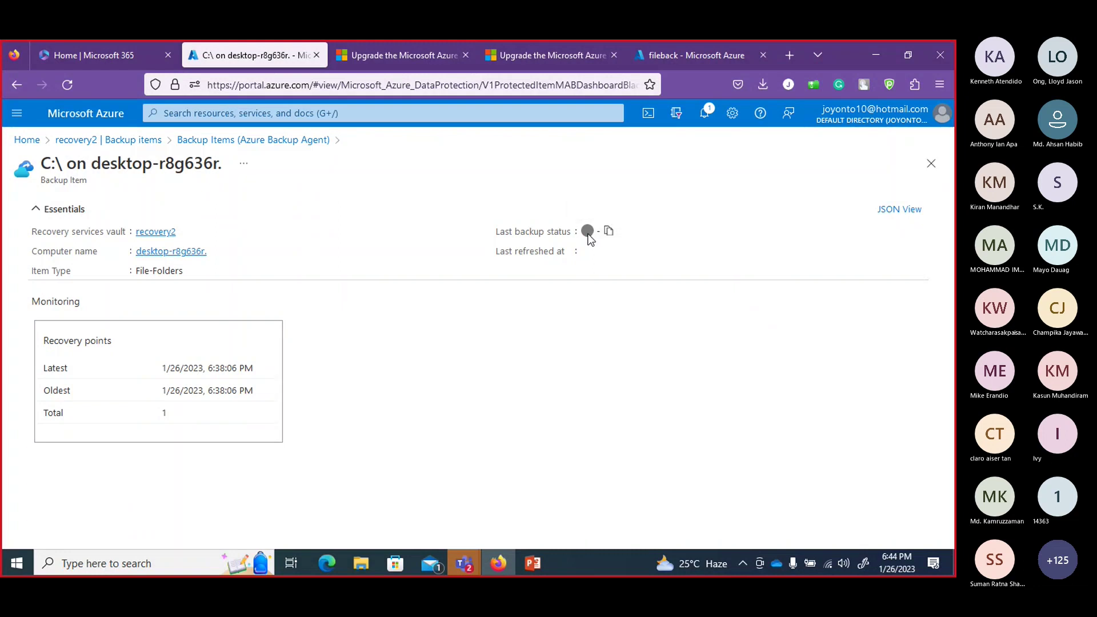
pyautogui.click(931, 164)
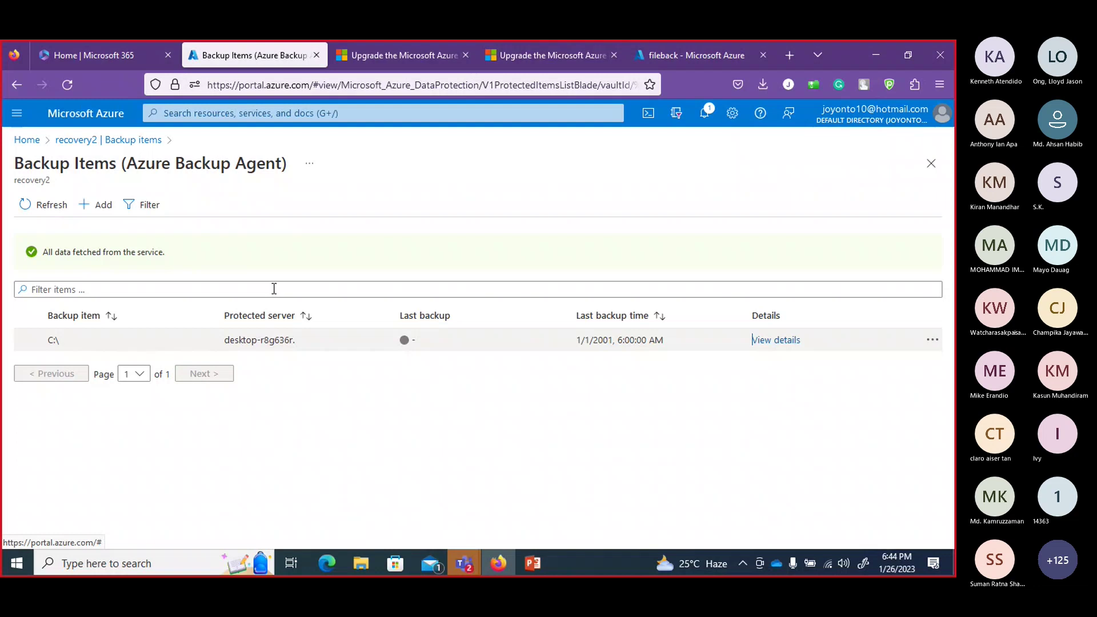
# - View the backup goal options for adding an item, and go back to the recovery2 vault's Backup page
pyautogui.click(93, 204)
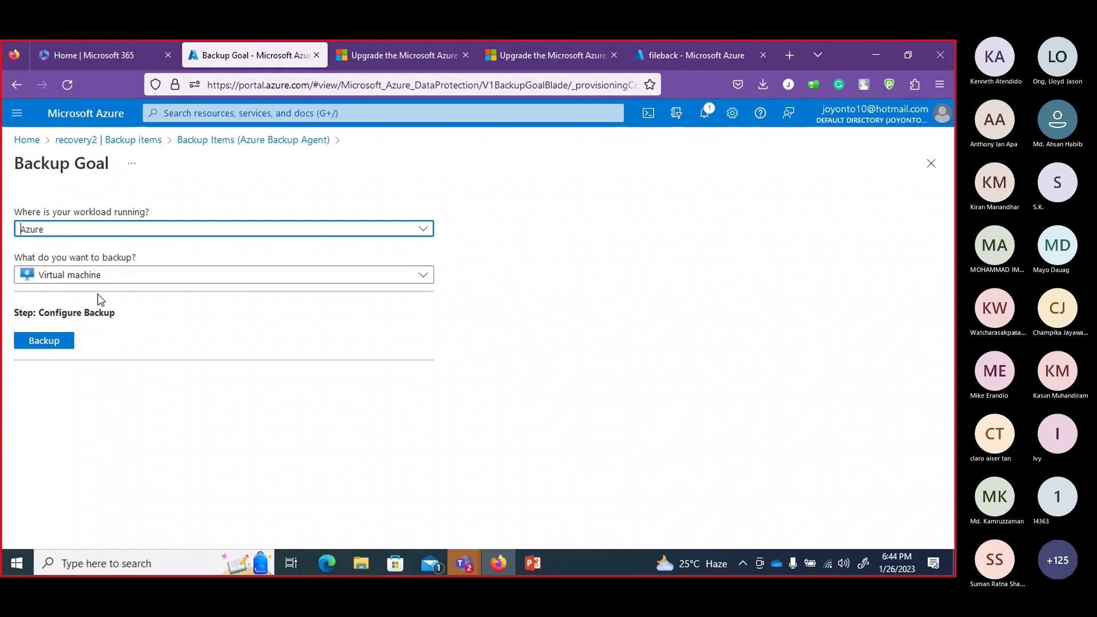
pyautogui.click(96, 146)
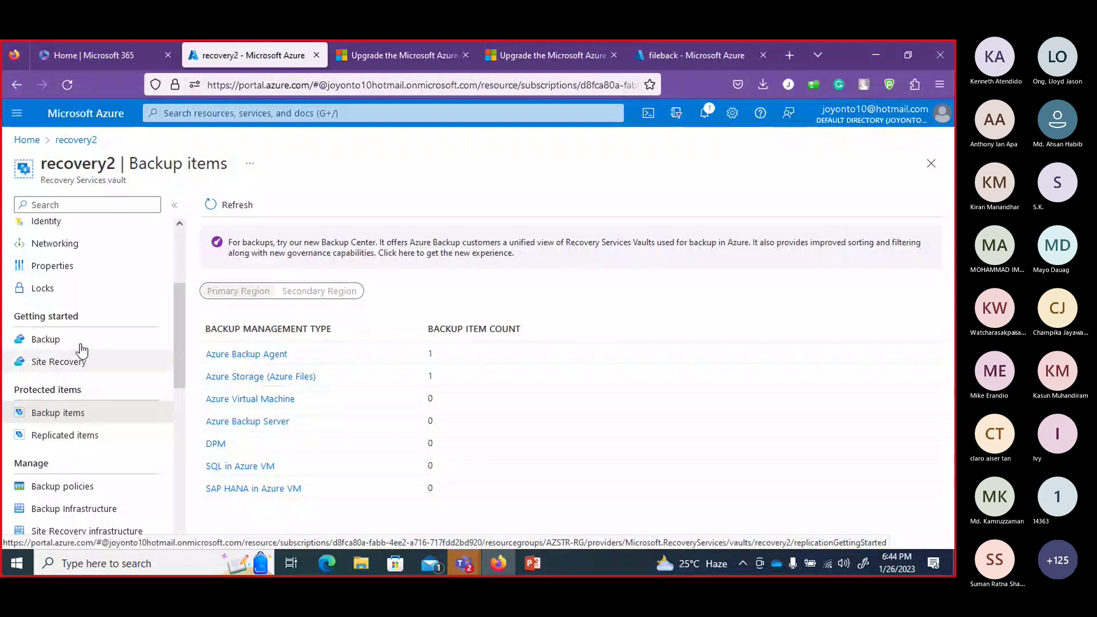
pyautogui.click(80, 343)
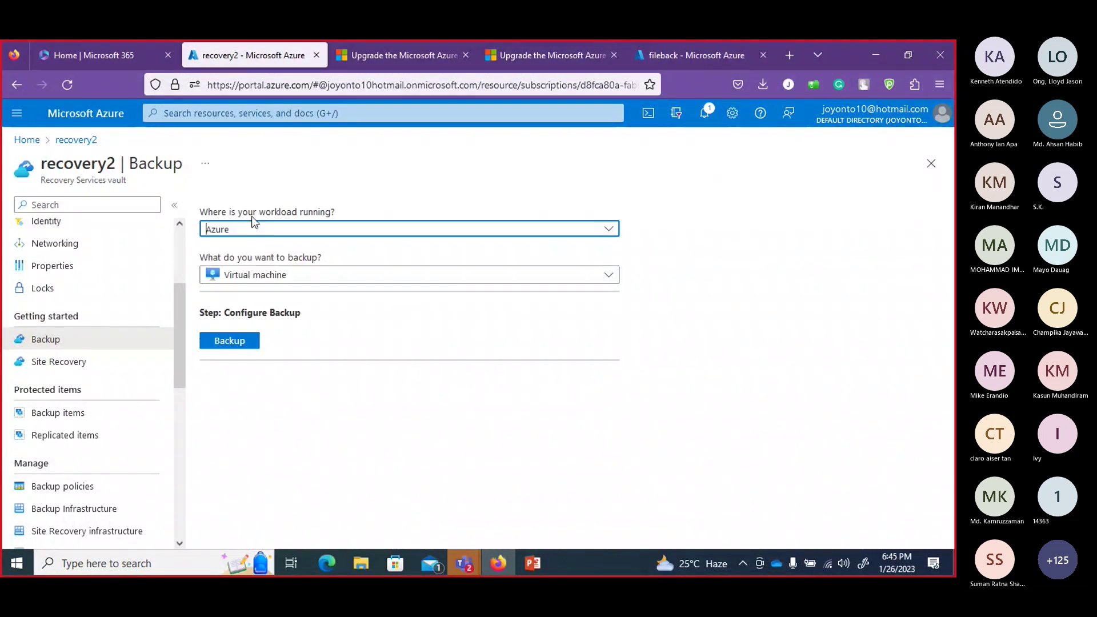
# - Set the backup goal to a workload running in Azure and a virtual machine as the item to back up
pyautogui.click(253, 231)
pyautogui.click(245, 252)
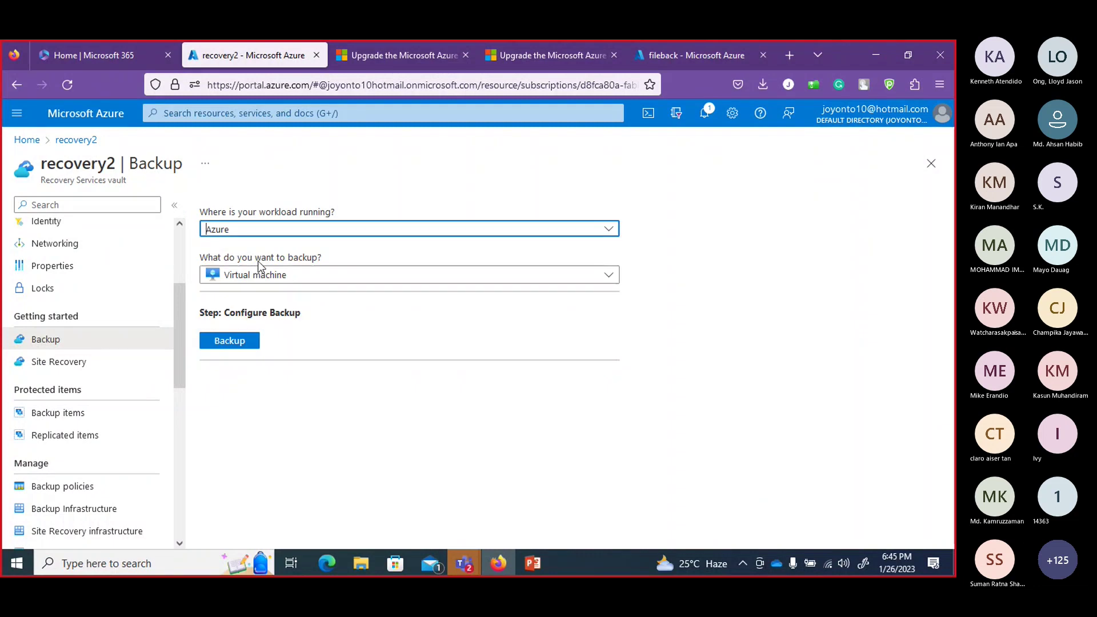
pyautogui.click(270, 278)
pyautogui.click(271, 298)
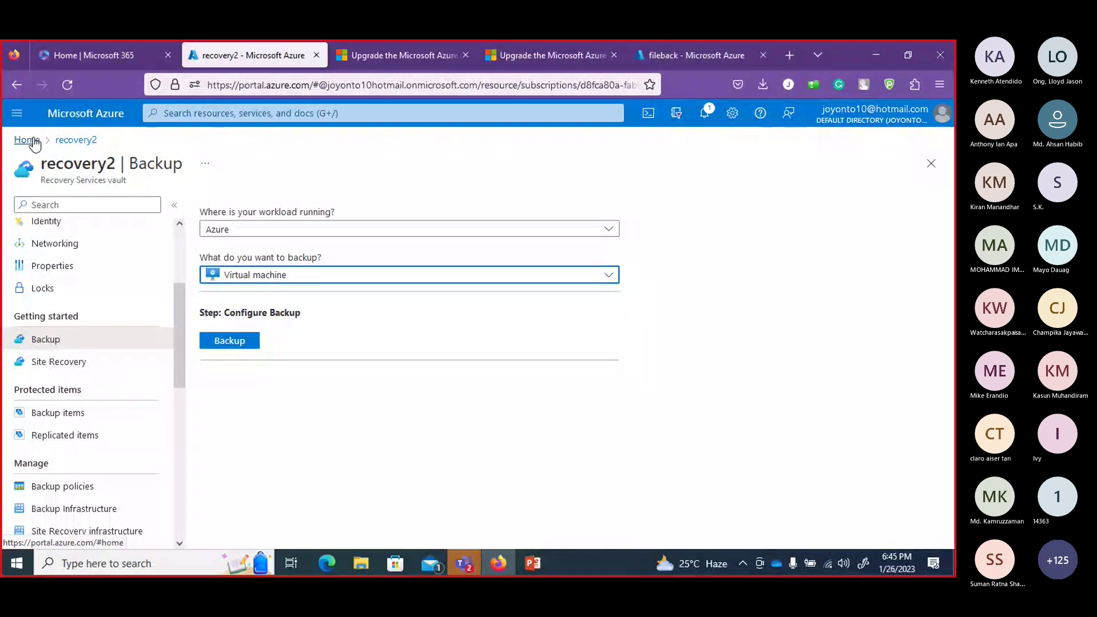
# - Open the virtual machines list in the other Azure portal tab and start the test22 virtual machine
pyautogui.click(673, 51)
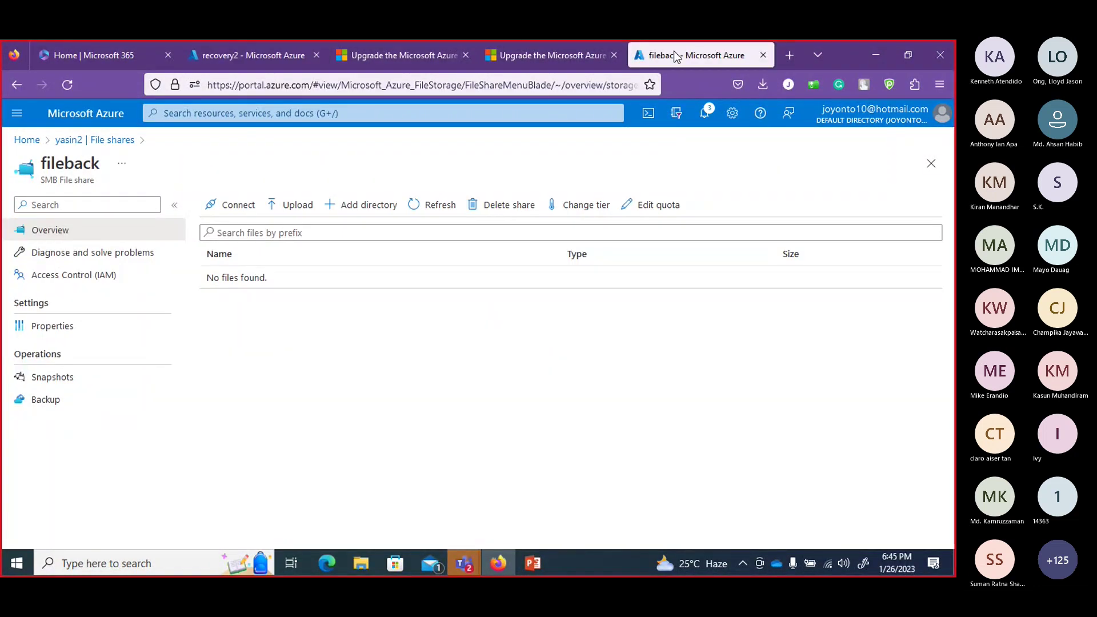
pyautogui.click(27, 139)
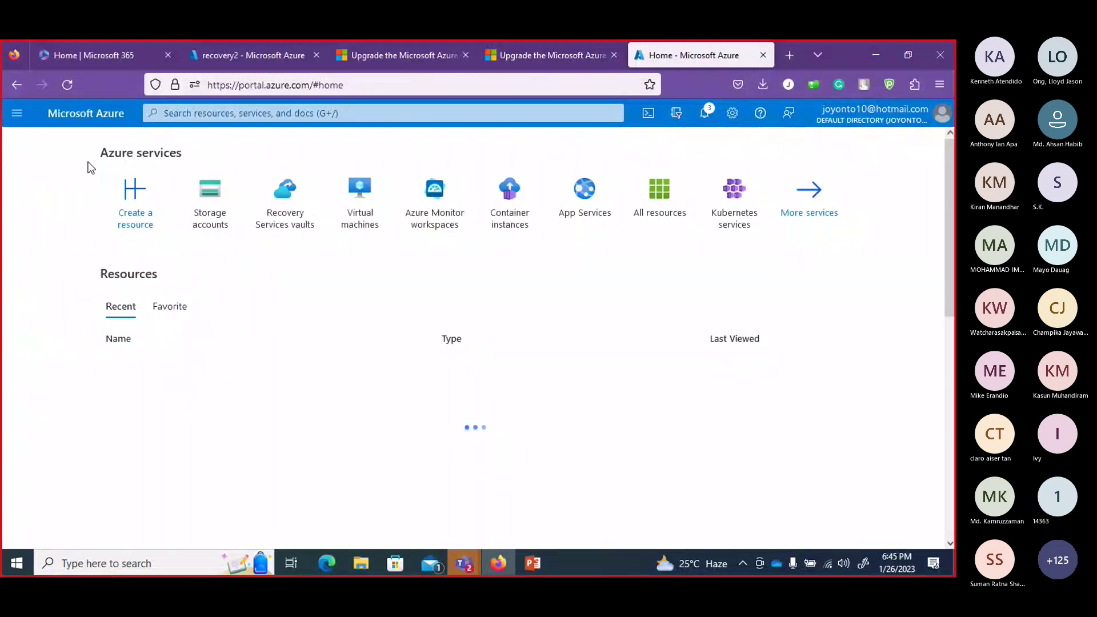
pyautogui.click(345, 207)
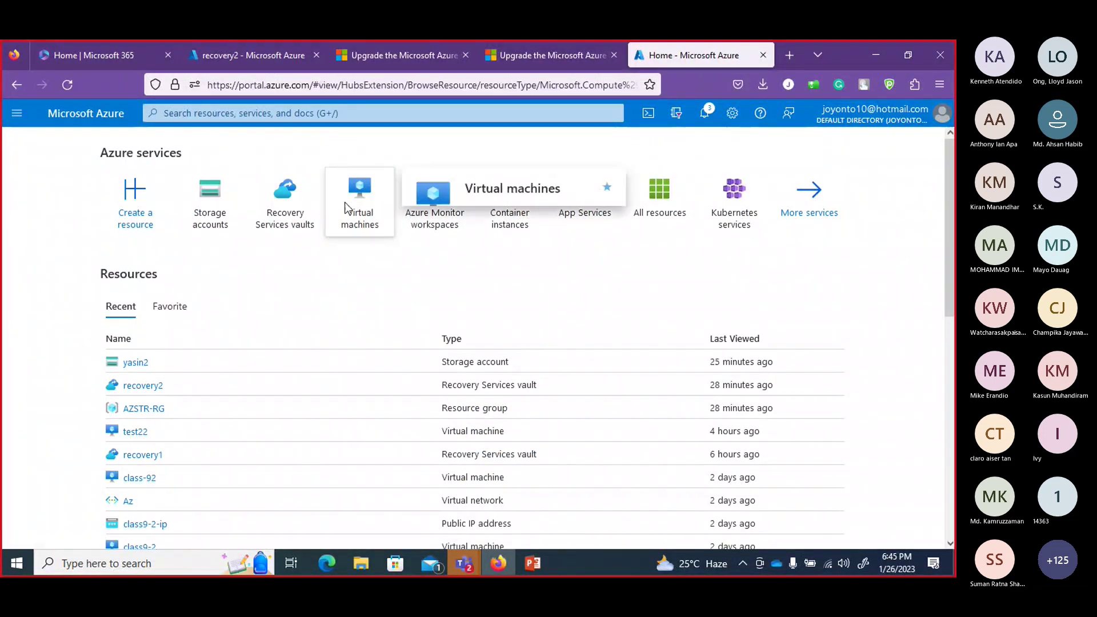
pyautogui.moveTo(646, 54); pyautogui.dragTo(362, 48)
pyautogui.click(21, 405)
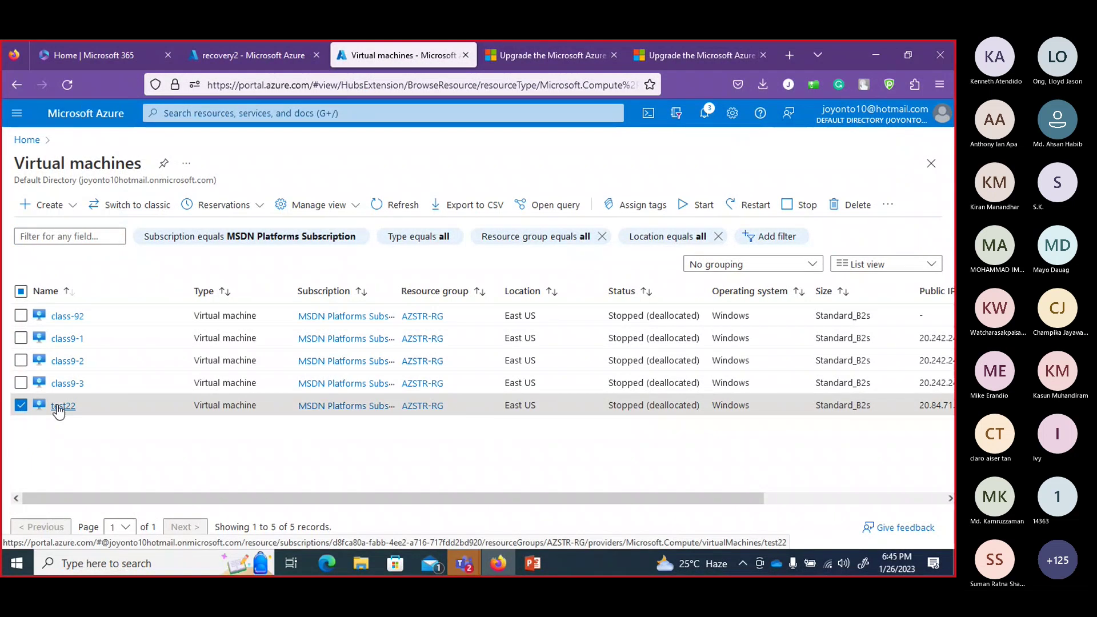
pyautogui.click(691, 209)
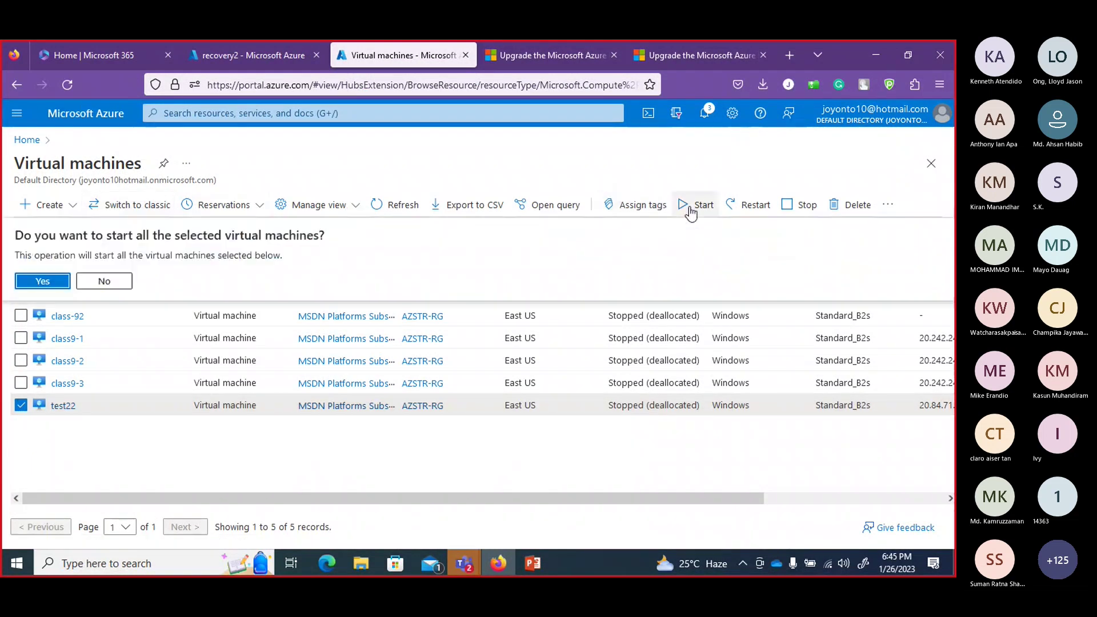
pyautogui.click(61, 282)
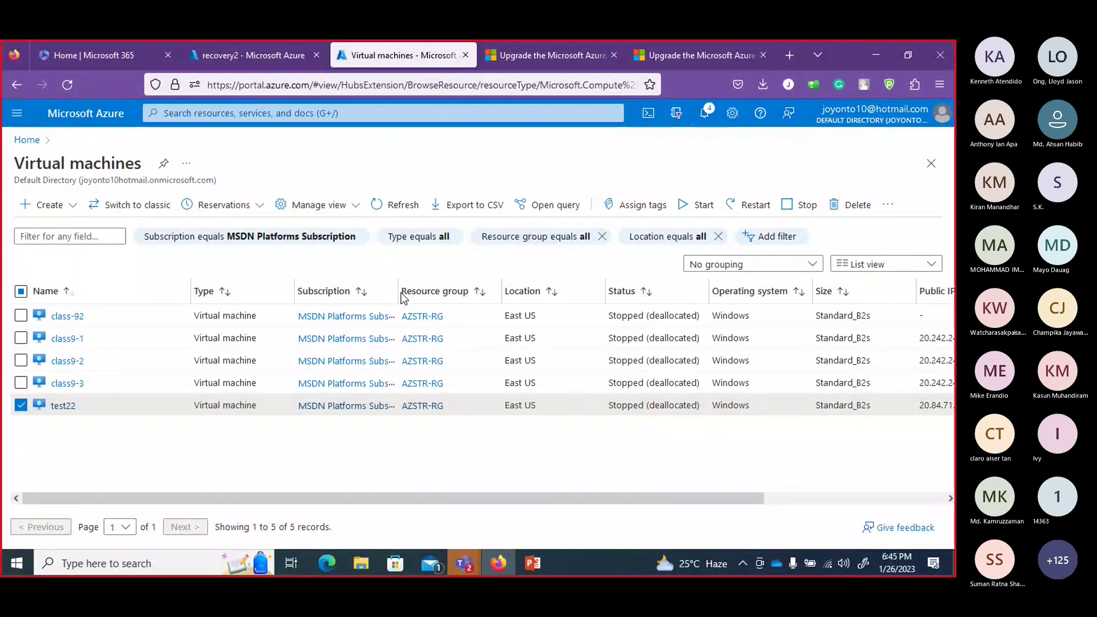
# - Check the portal notifications and refresh the virtual machines list to see the status of test22
pyautogui.click(713, 123)
pyautogui.click(713, 122)
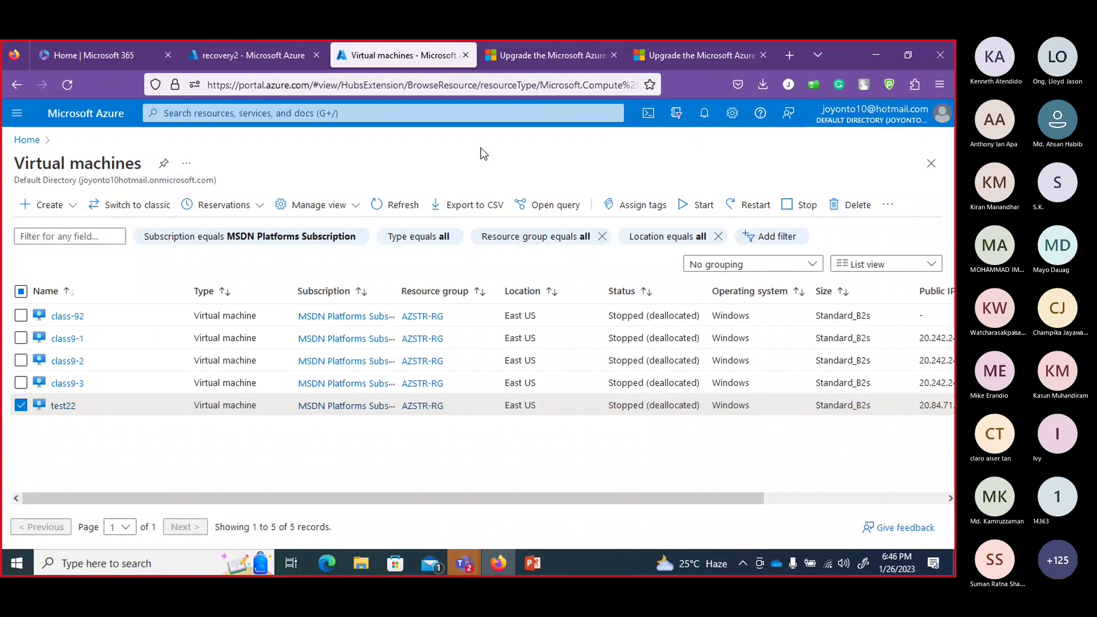
pyautogui.click(390, 213)
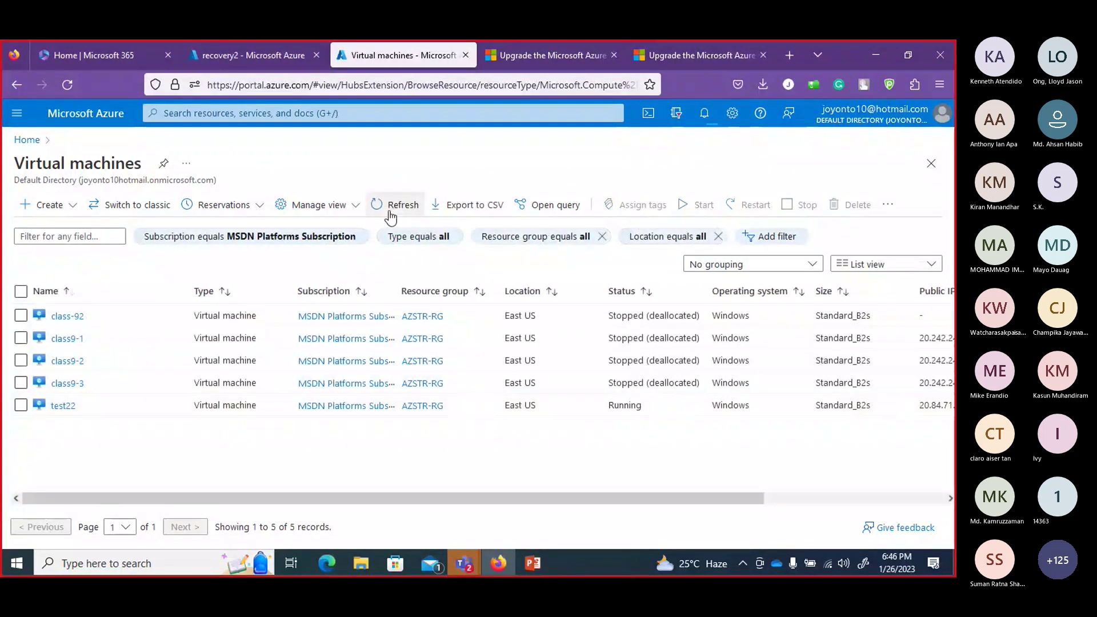
# - Return to the recovery2 vault, start configuring the virtual machine backup, compare the Enhanced policy sub type, and select Standard
pyautogui.click(237, 55)
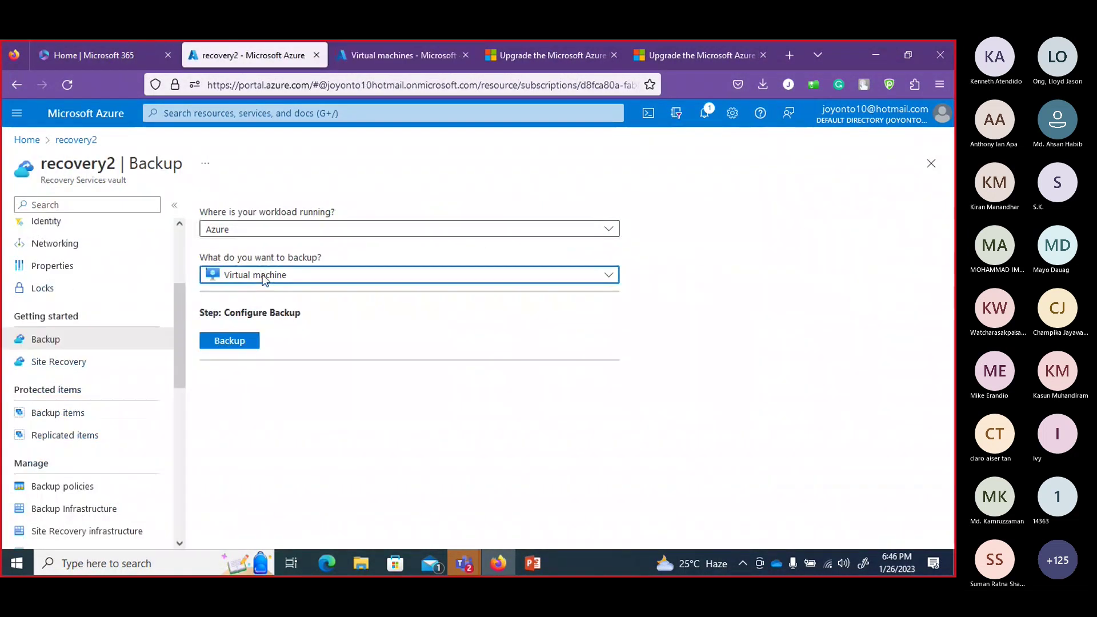
pyautogui.click(245, 345)
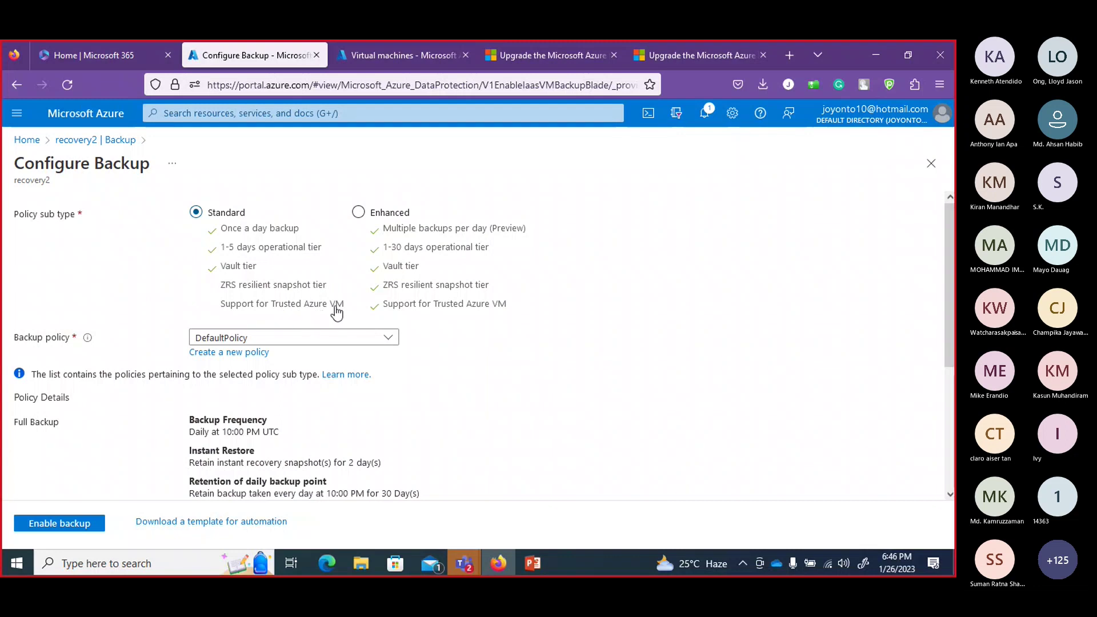
pyautogui.click(405, 214)
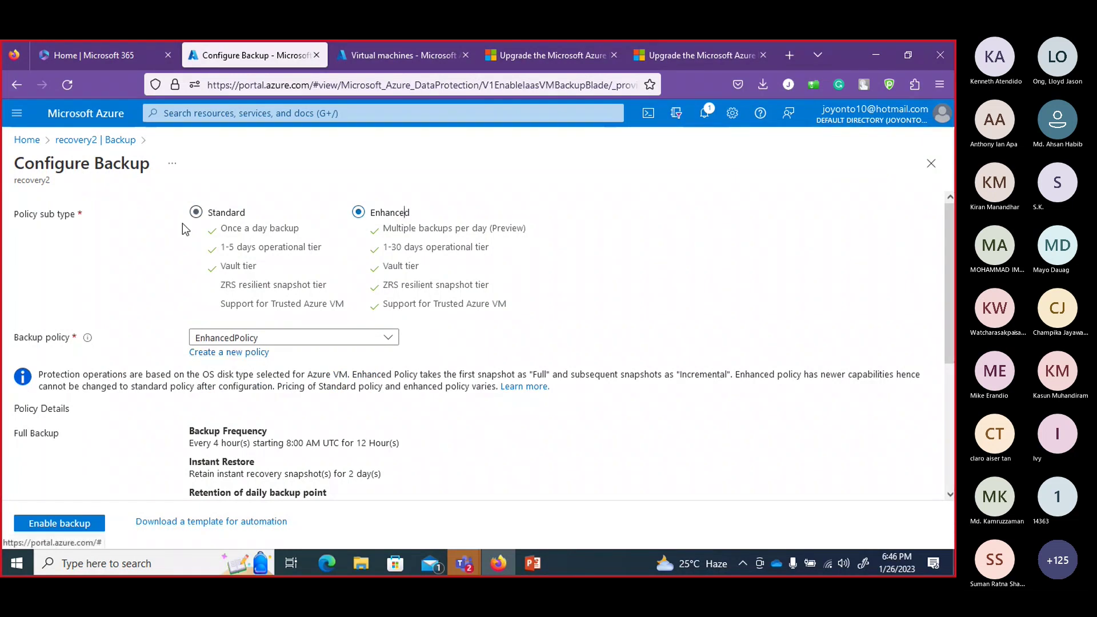
pyautogui.click(197, 214)
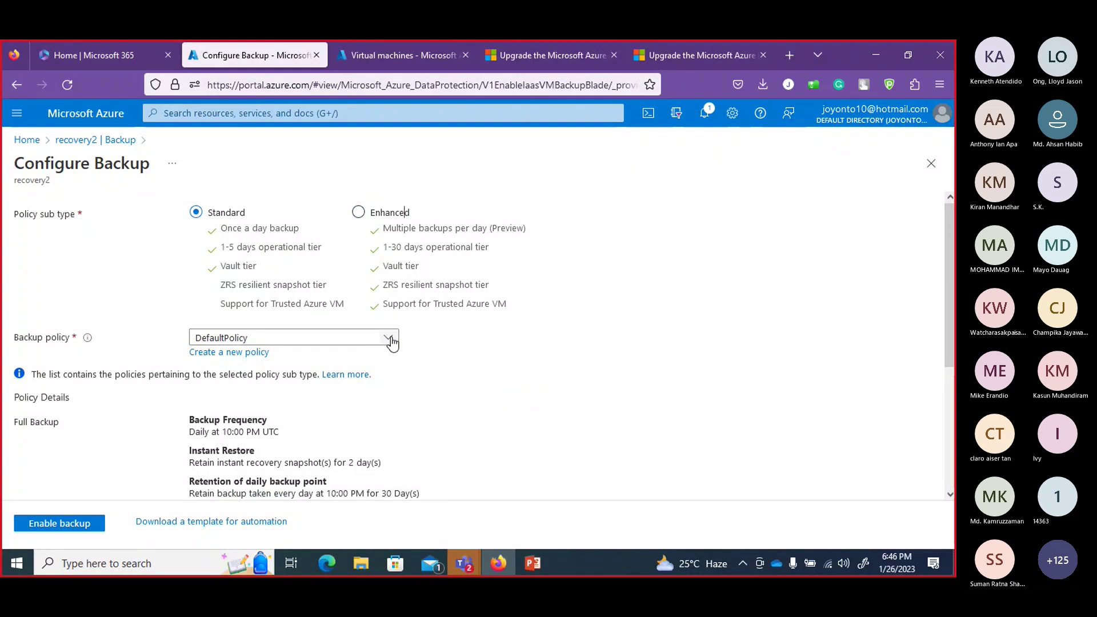
# - View the schedule and retention options for creating a new backup policy, and close them without creating one
pyautogui.click(246, 353)
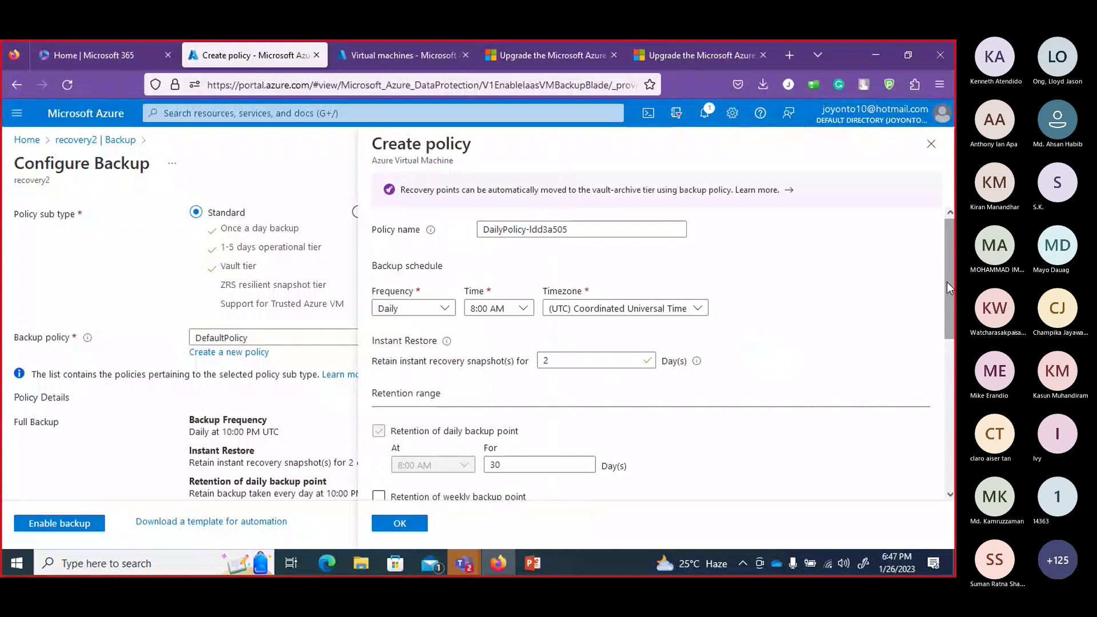
pyautogui.moveTo(947, 282); pyautogui.dragTo(951, 243)
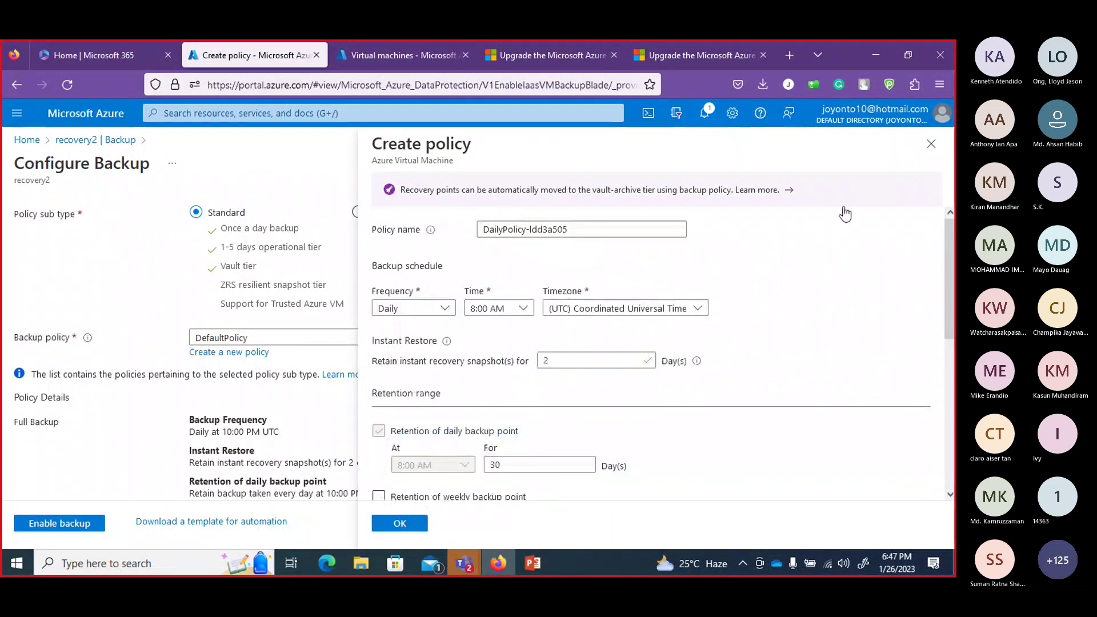
pyautogui.click(931, 143)
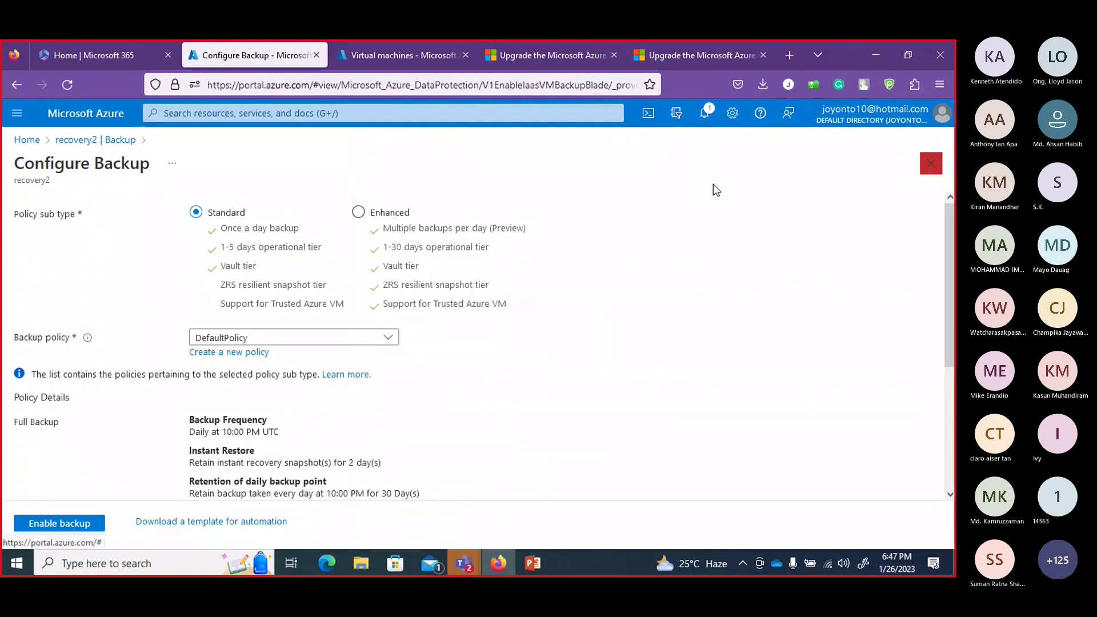
# - Add the test22 virtual machine to the backup configuration and enable its backup with DefaultPolicy
pyautogui.scroll(-4, 566, 381)
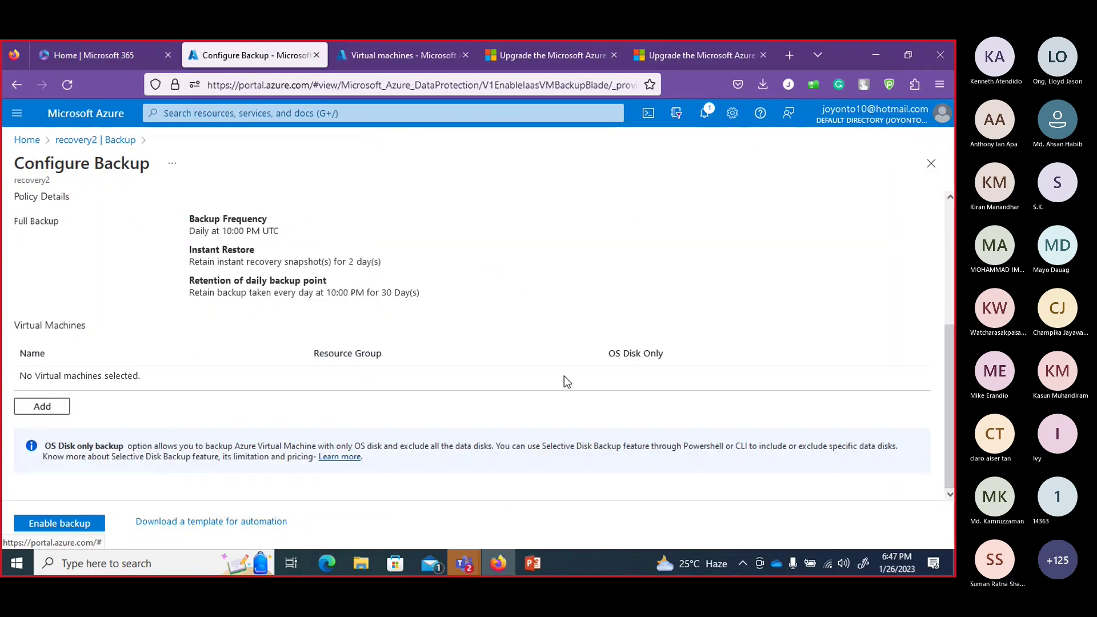
pyautogui.click(36, 406)
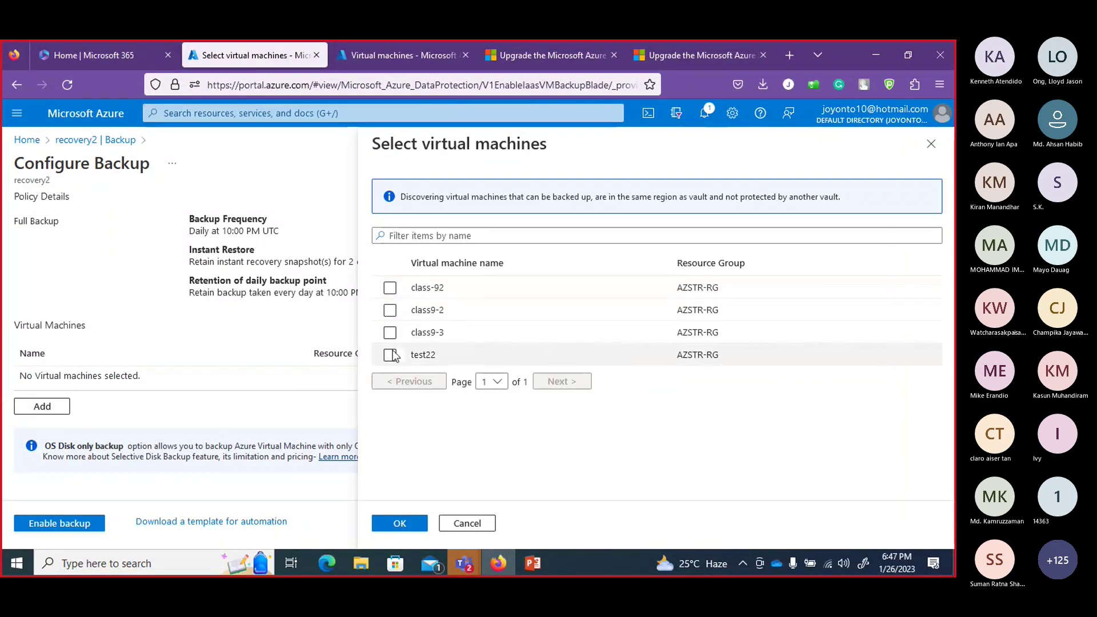
pyautogui.click(390, 355)
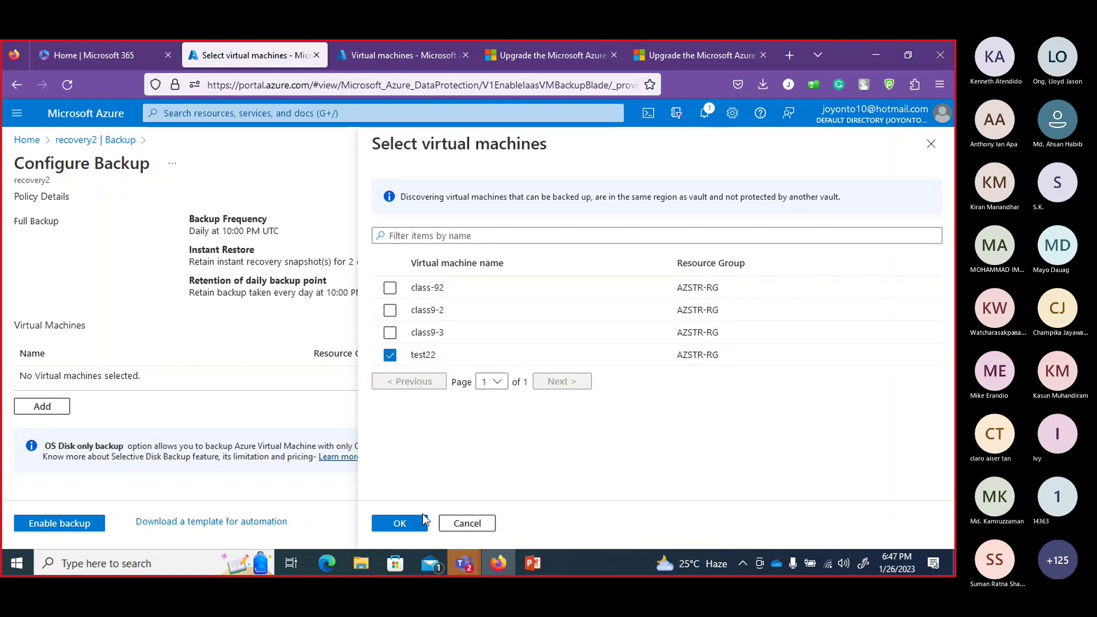
pyautogui.click(417, 526)
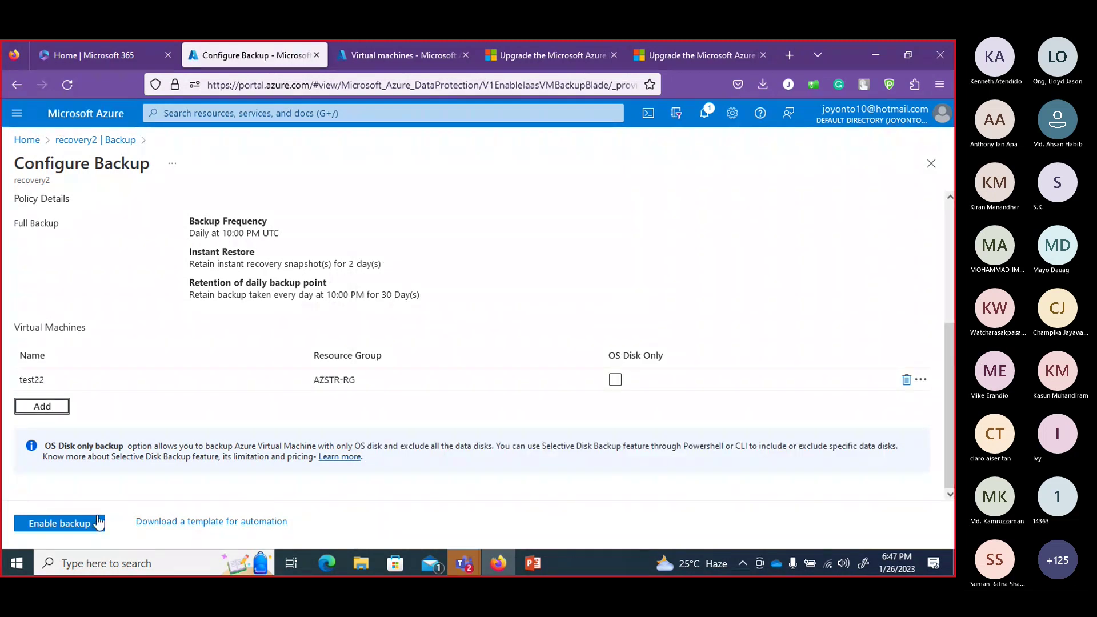
pyautogui.click(95, 527)
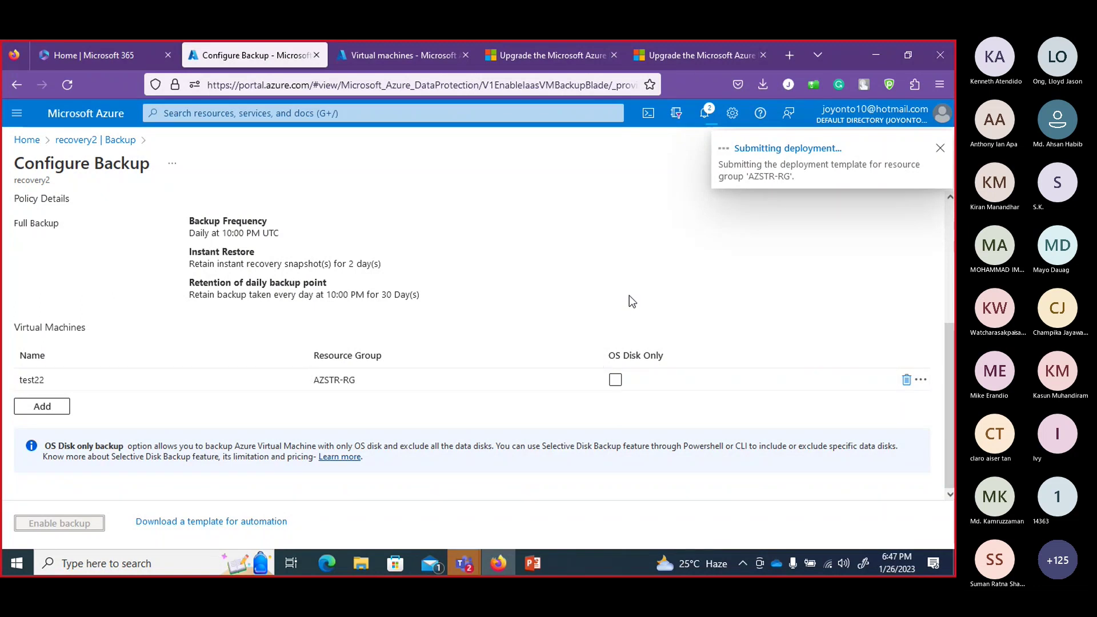
pyautogui.scroll(4, 946, 374)
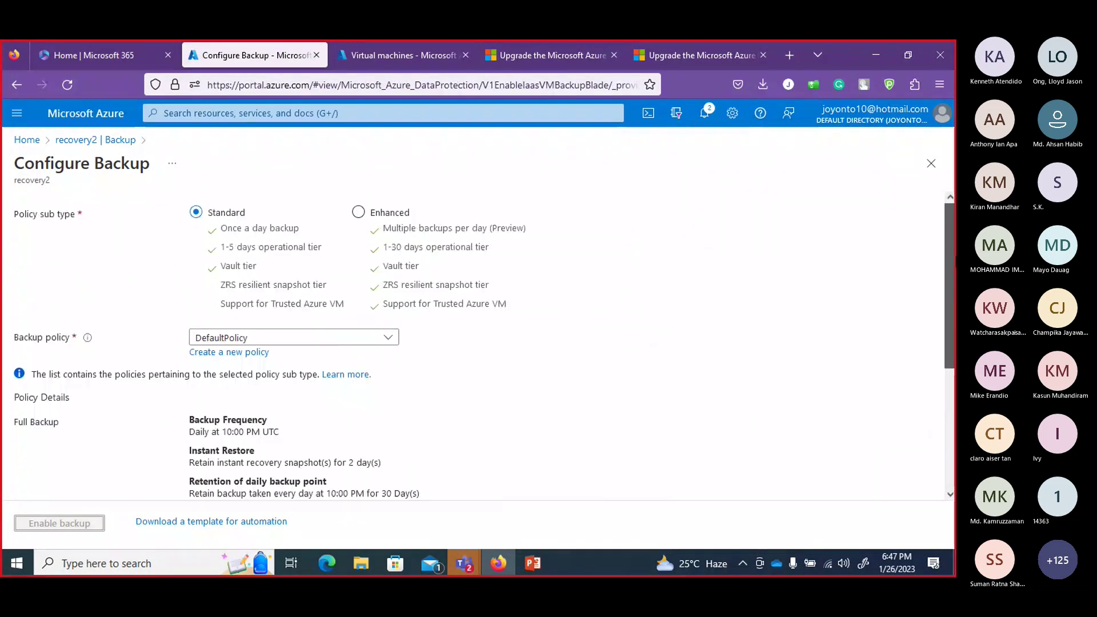
pyautogui.moveTo(950, 285); pyautogui.dragTo(948, 427)
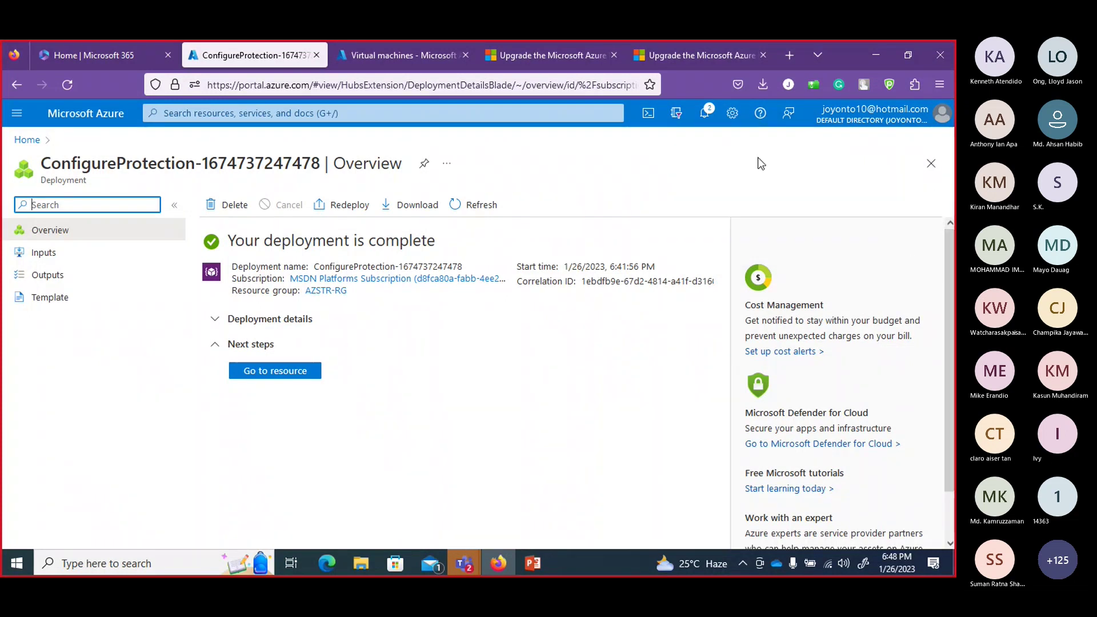
# - Check and close the portal notifications, and open the recovery2 vault from the completed deployment
pyautogui.click(709, 118)
pyautogui.click(930, 142)
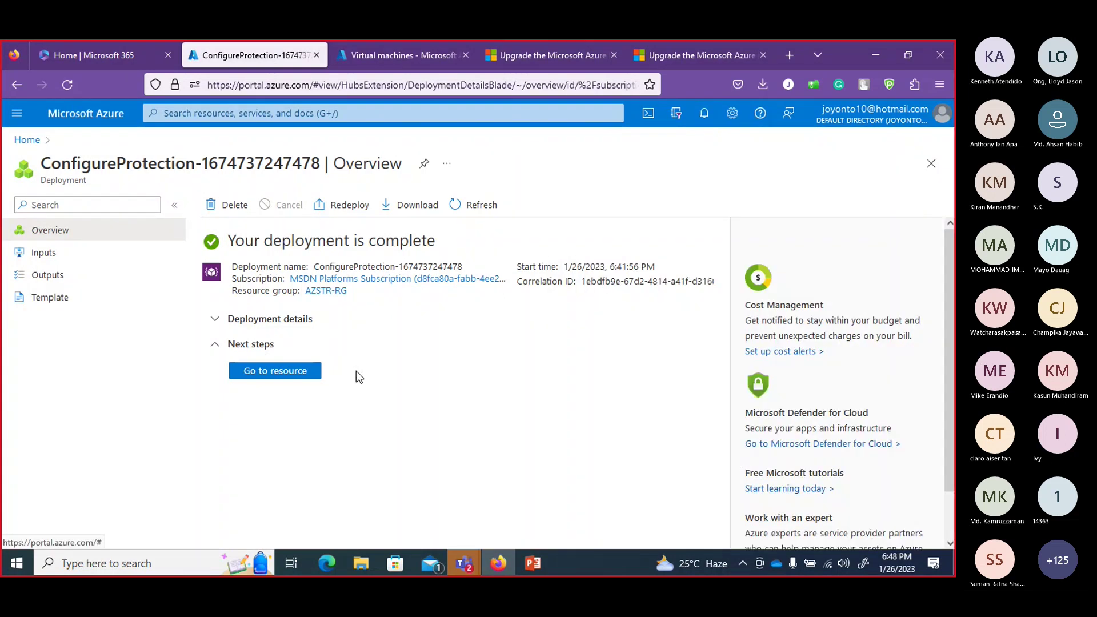
pyautogui.click(277, 371)
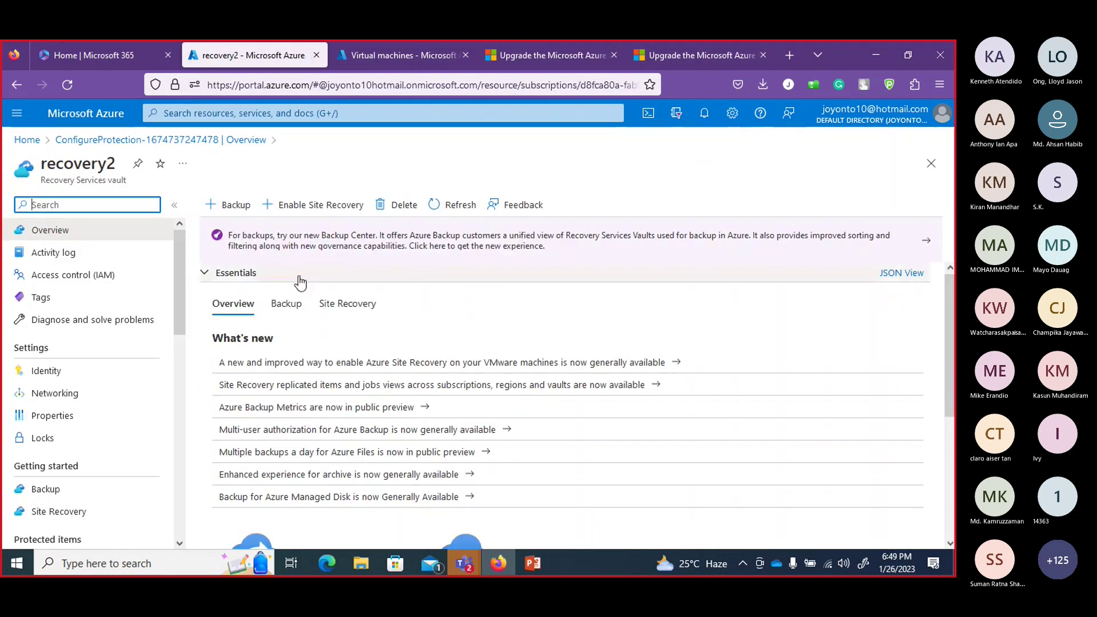
# - Look through the recovery2 vault's overview links and its Backup configuration page for Azure virtual machines
pyautogui.scroll(-3, 947, 303)
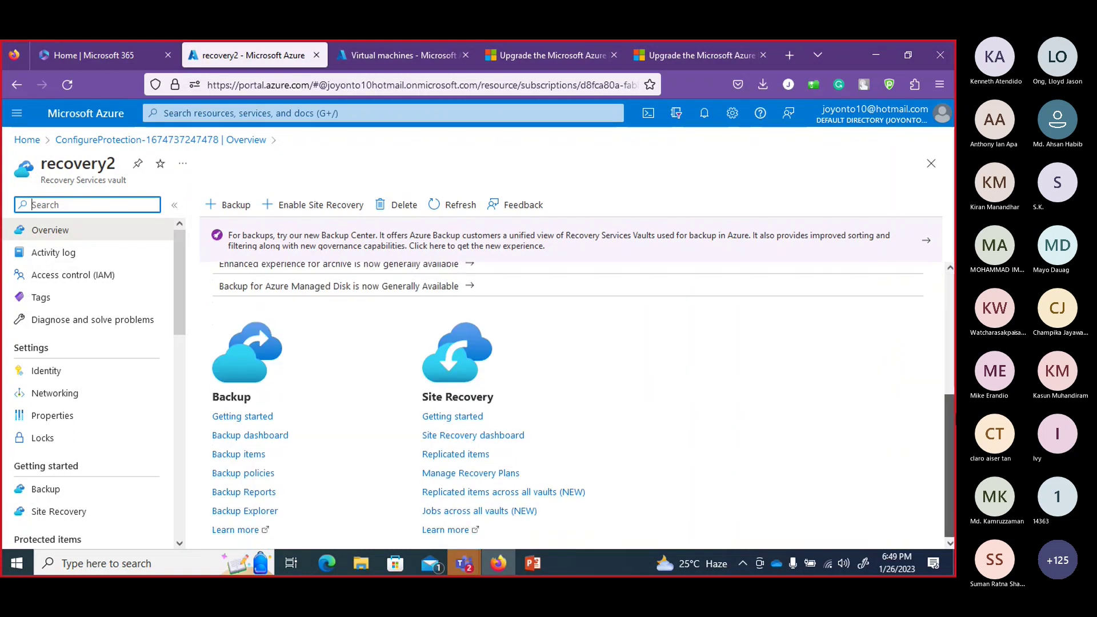
pyautogui.click(79, 497)
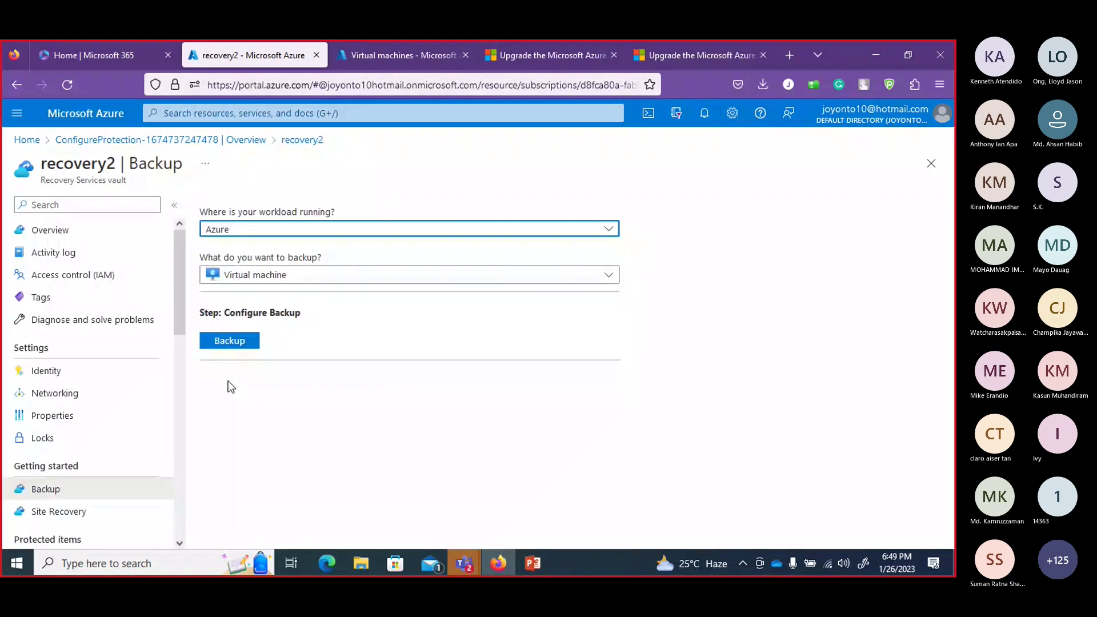
pyautogui.moveTo(179, 307); pyautogui.dragTo(179, 338)
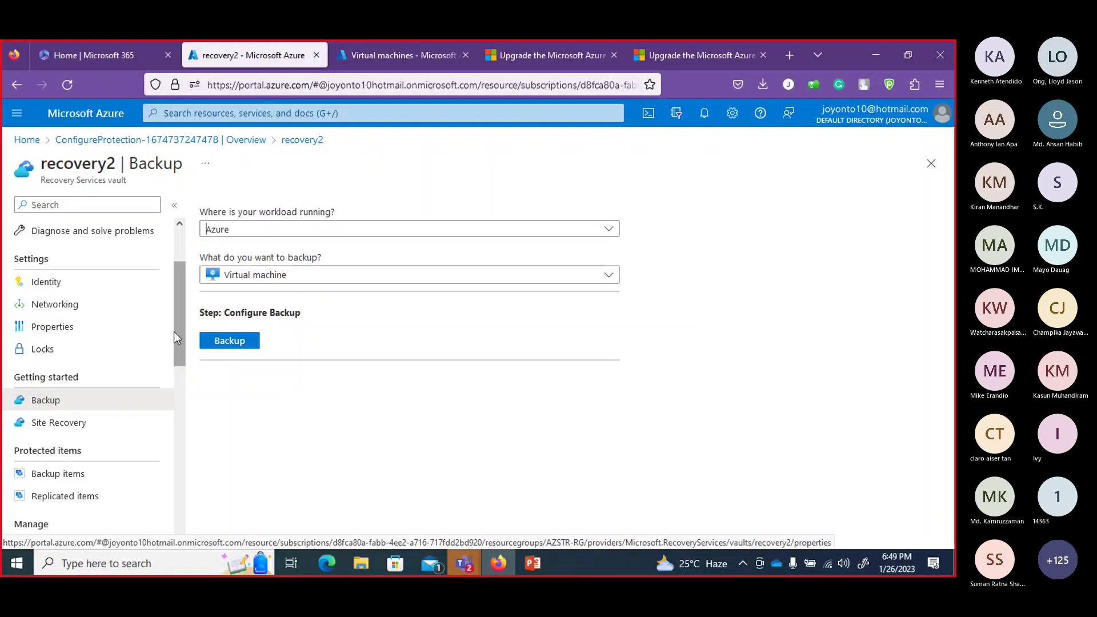
pyautogui.moveTo(177, 327); pyautogui.dragTo(137, 247)
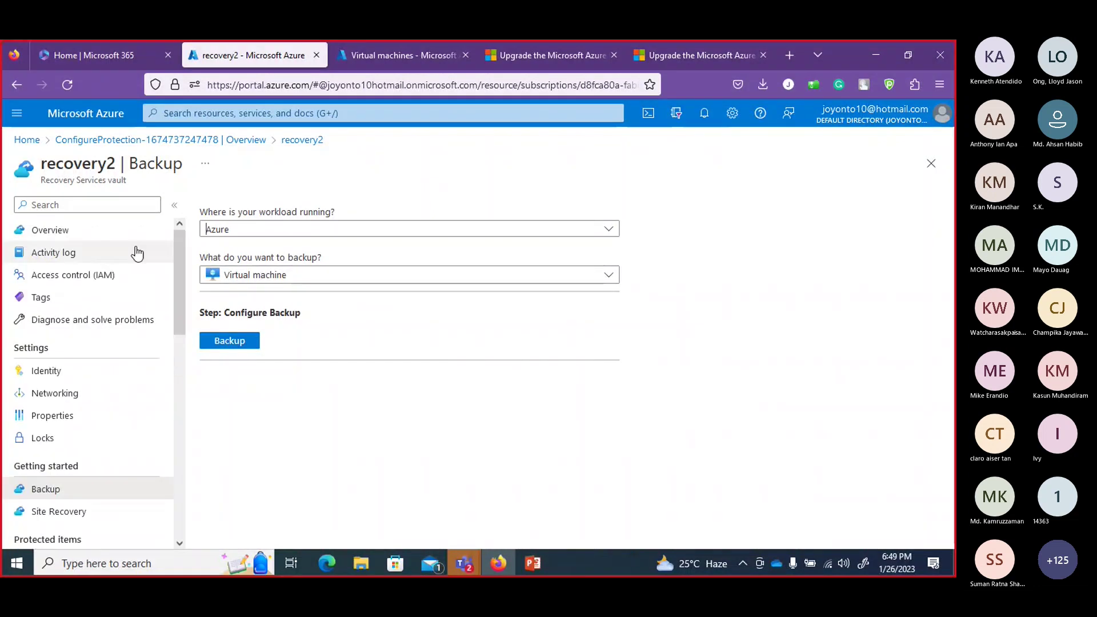
pyautogui.click(108, 235)
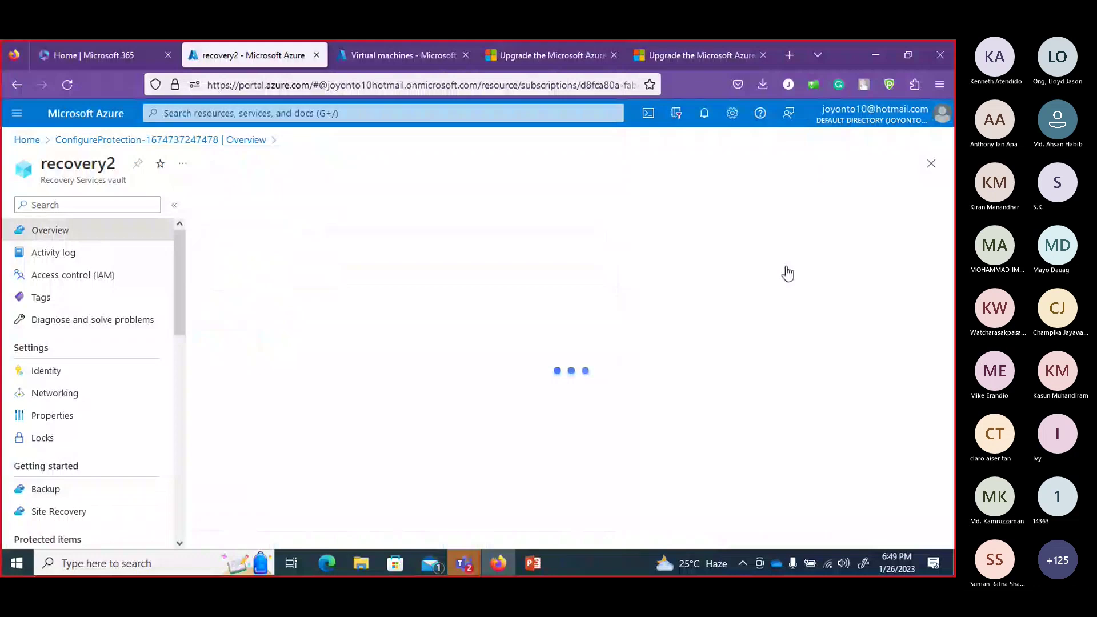
pyautogui.scroll(-5, 909, 275)
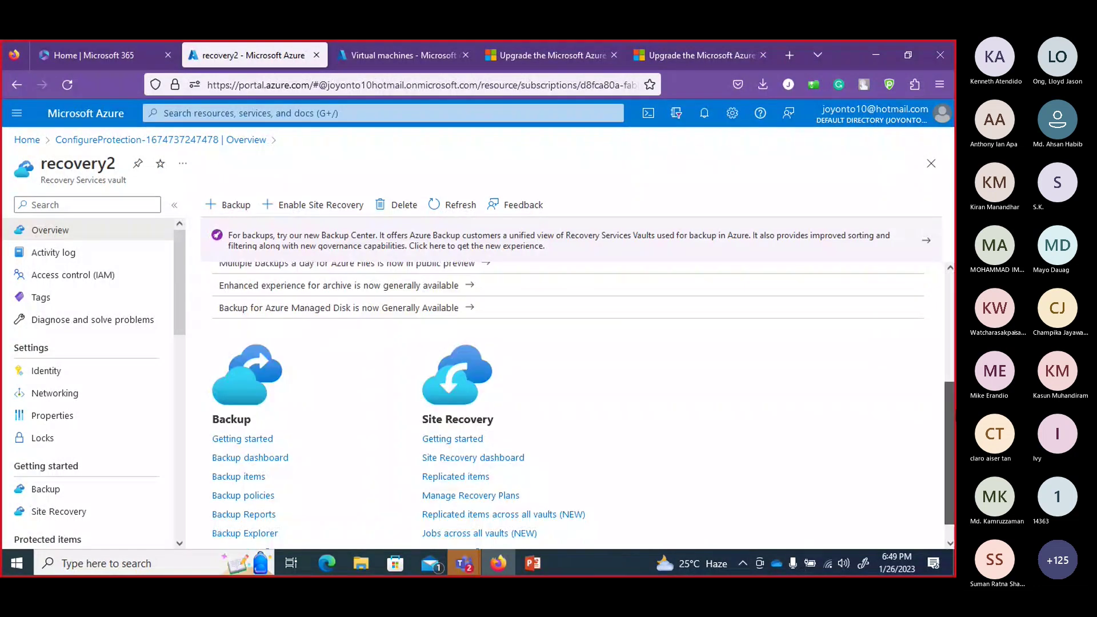
pyautogui.scroll(-1, 571, 400)
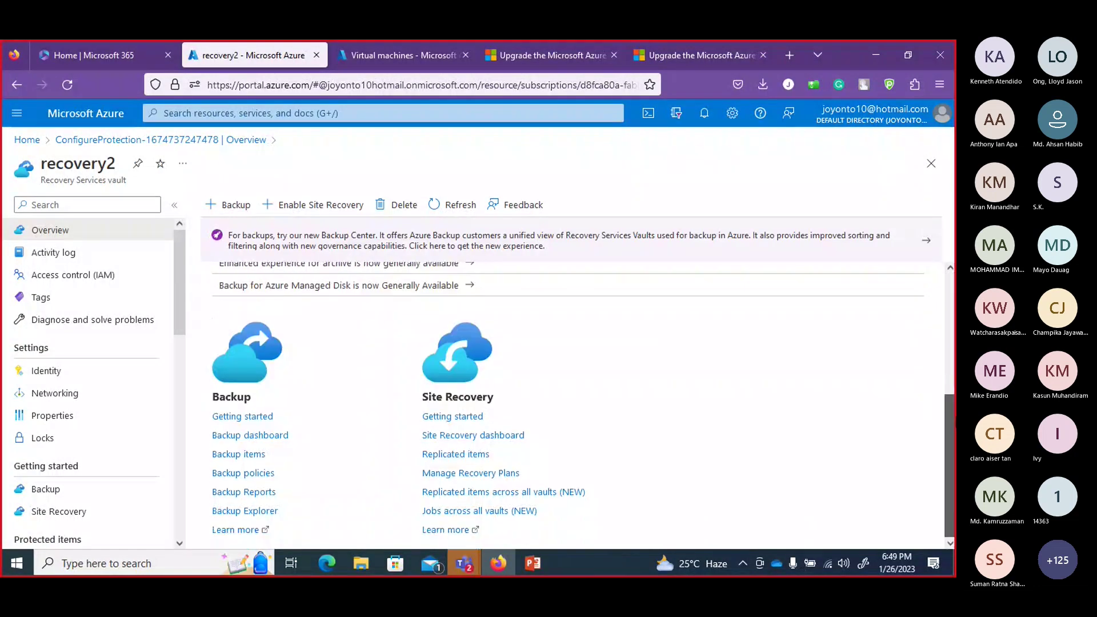
pyautogui.click(247, 423)
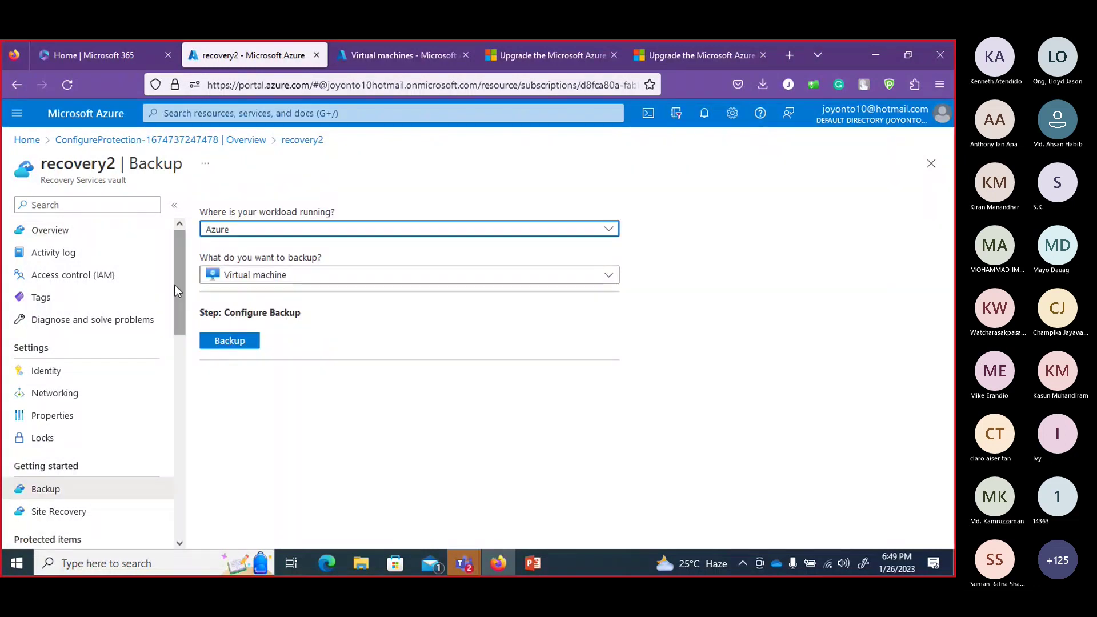
# - Open the recovery2 vault's backup items and list those of the Azure Virtual Machine type
pyautogui.moveTo(174, 285); pyautogui.dragTo(188, 357)
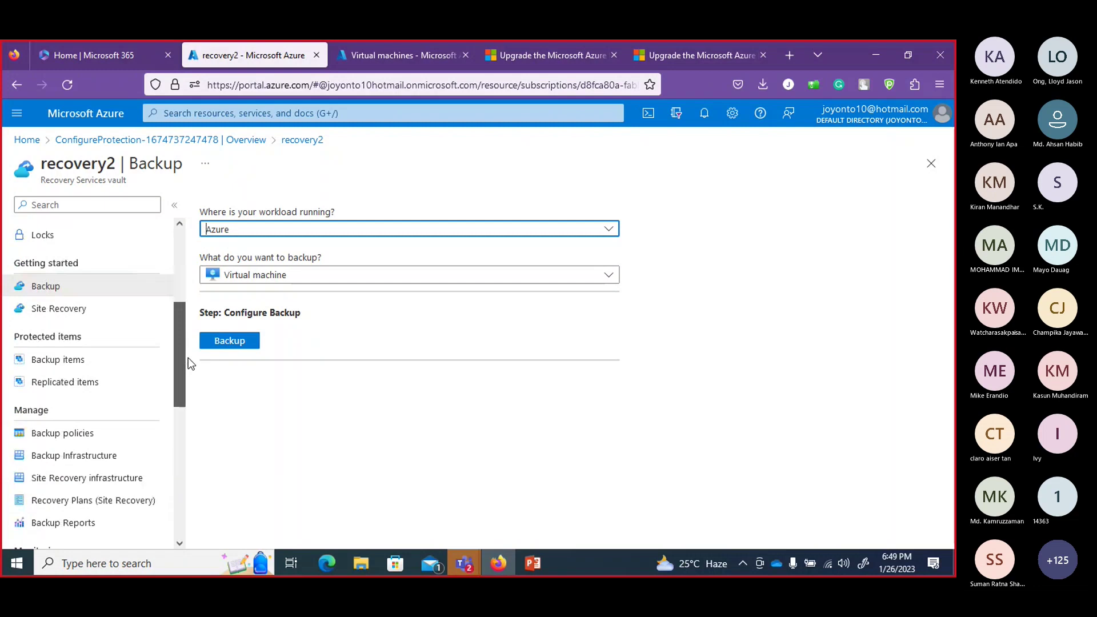
pyautogui.scroll(-1, 90, 318)
pyautogui.click(90, 316)
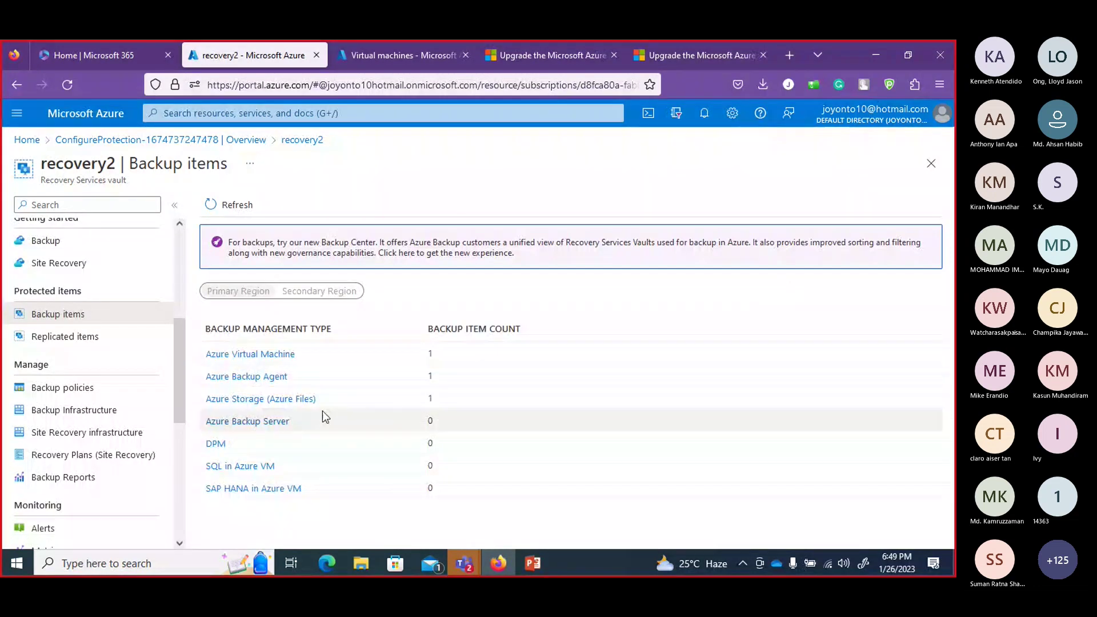
pyautogui.click(256, 355)
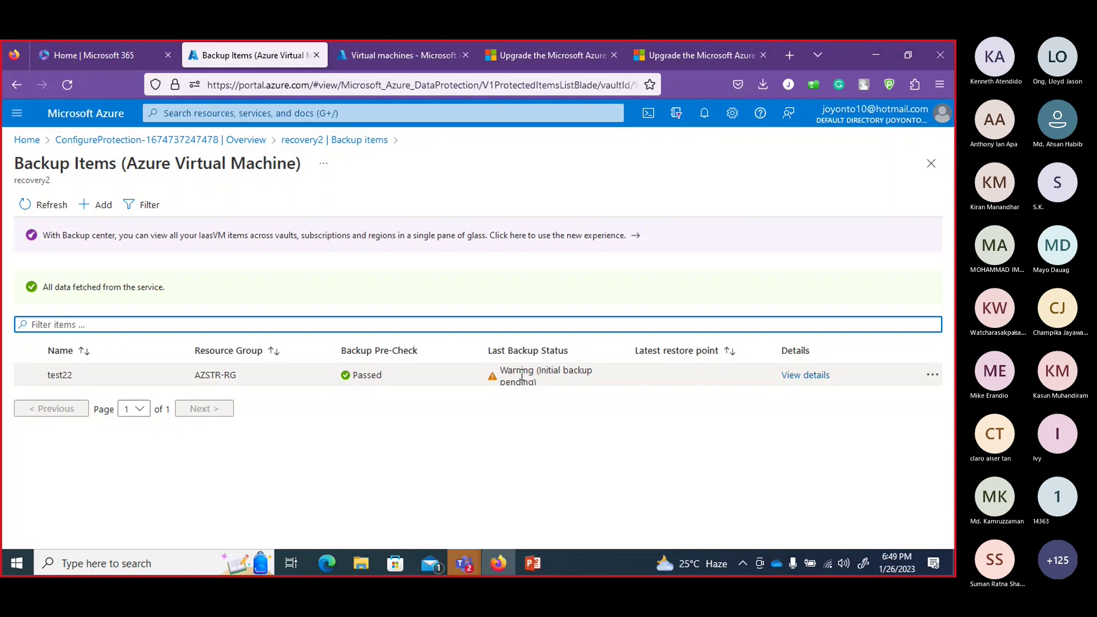
# - Open the test22 backup item's details, review its recovery points, and trigger an on-demand backup
pyautogui.click(932, 375)
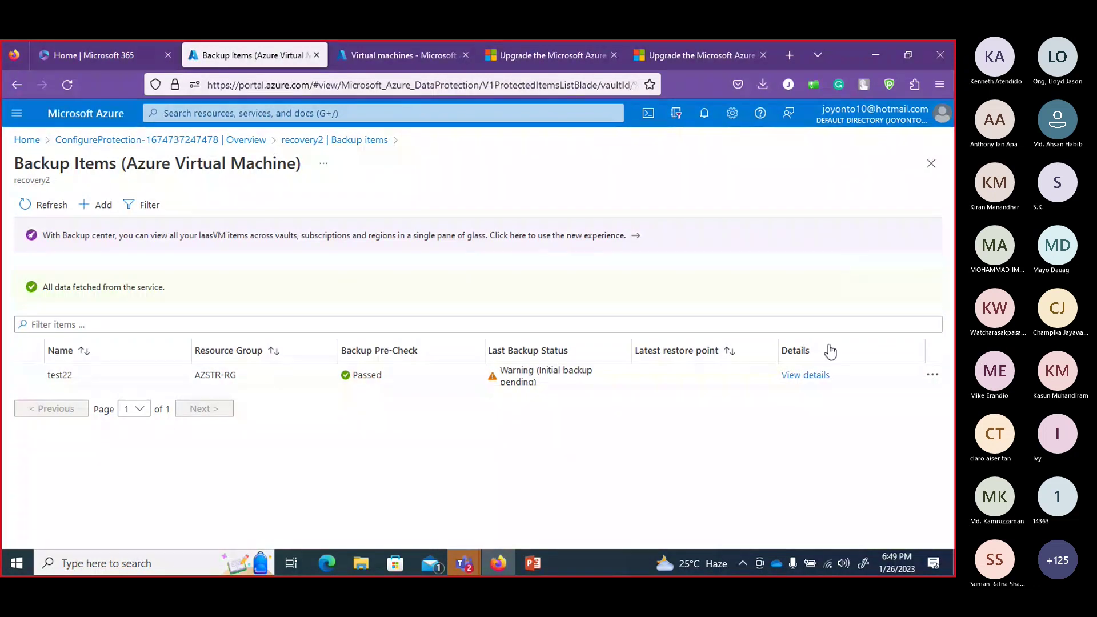
pyautogui.click(817, 376)
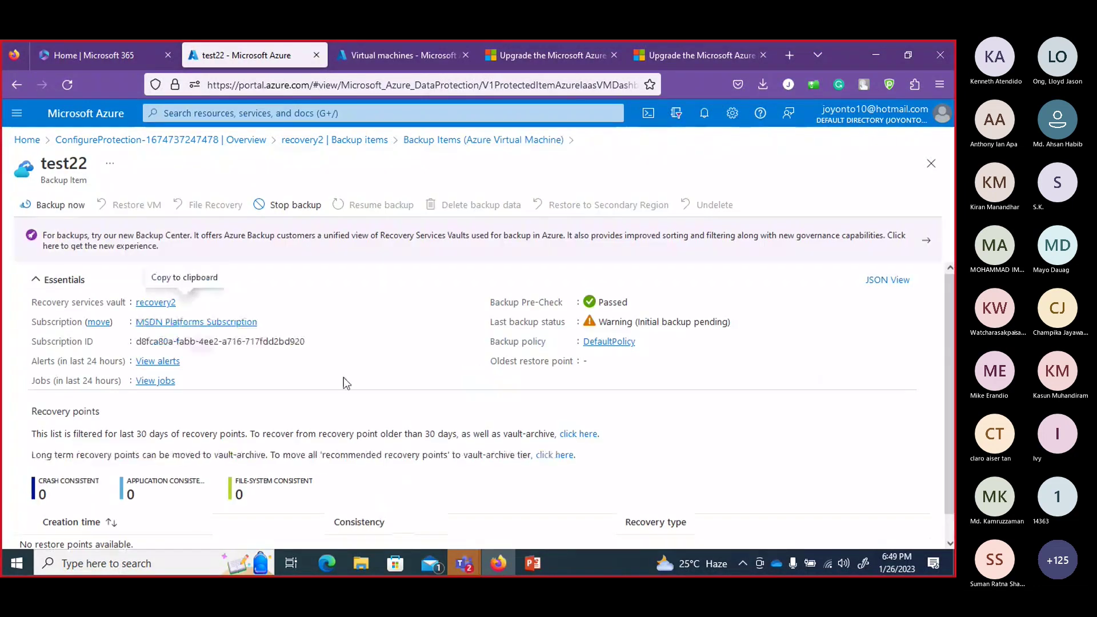
pyautogui.scroll(-1, 950, 497)
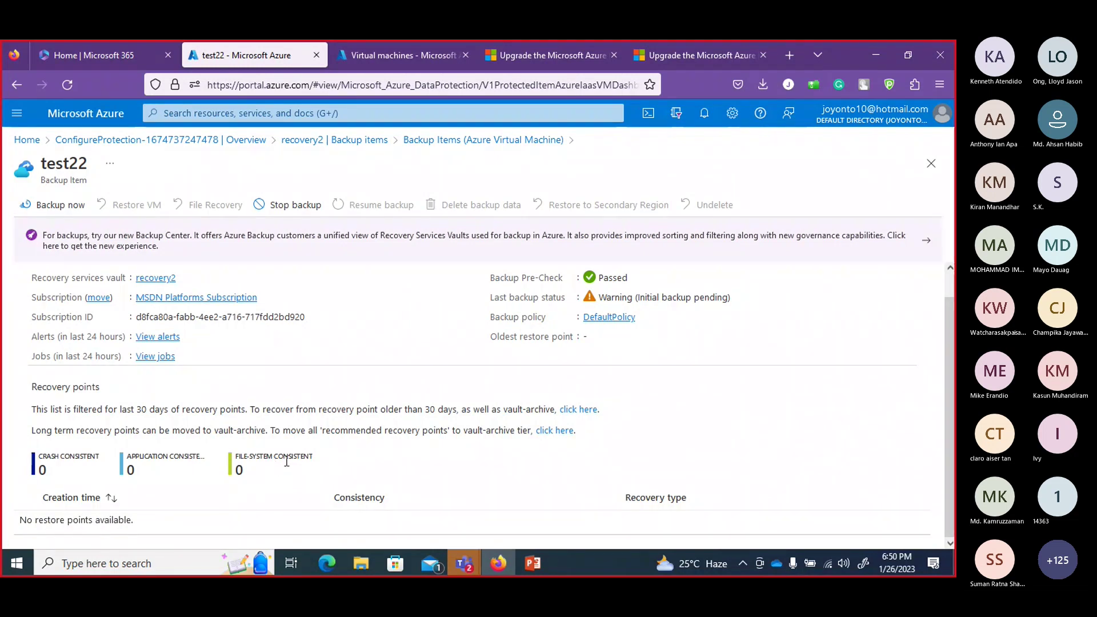
pyautogui.scroll(1, 486, 388)
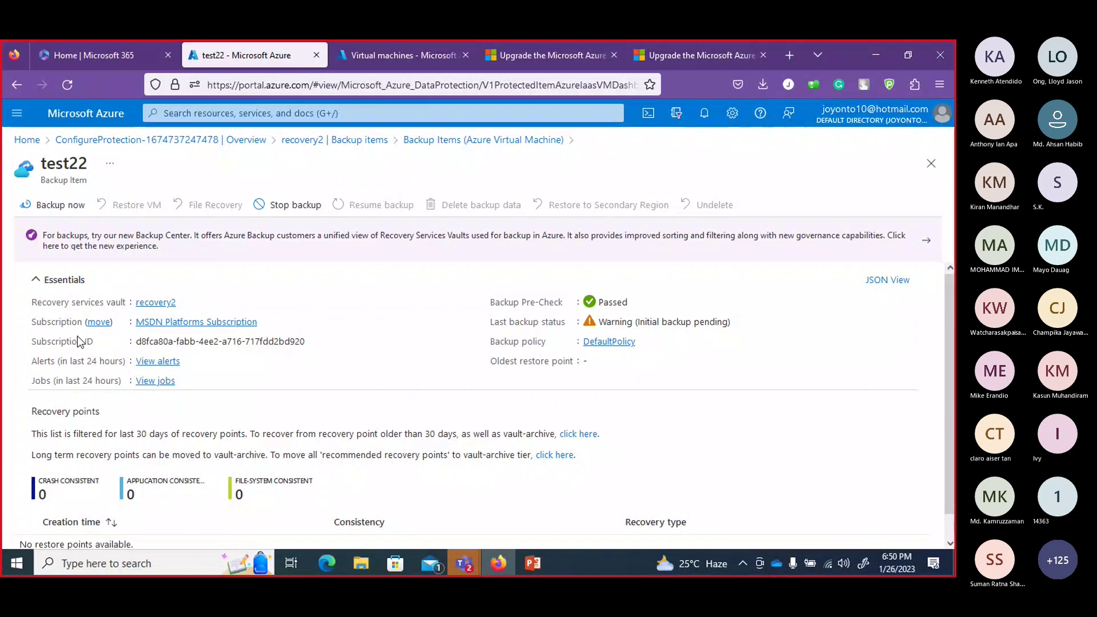
pyautogui.click(63, 206)
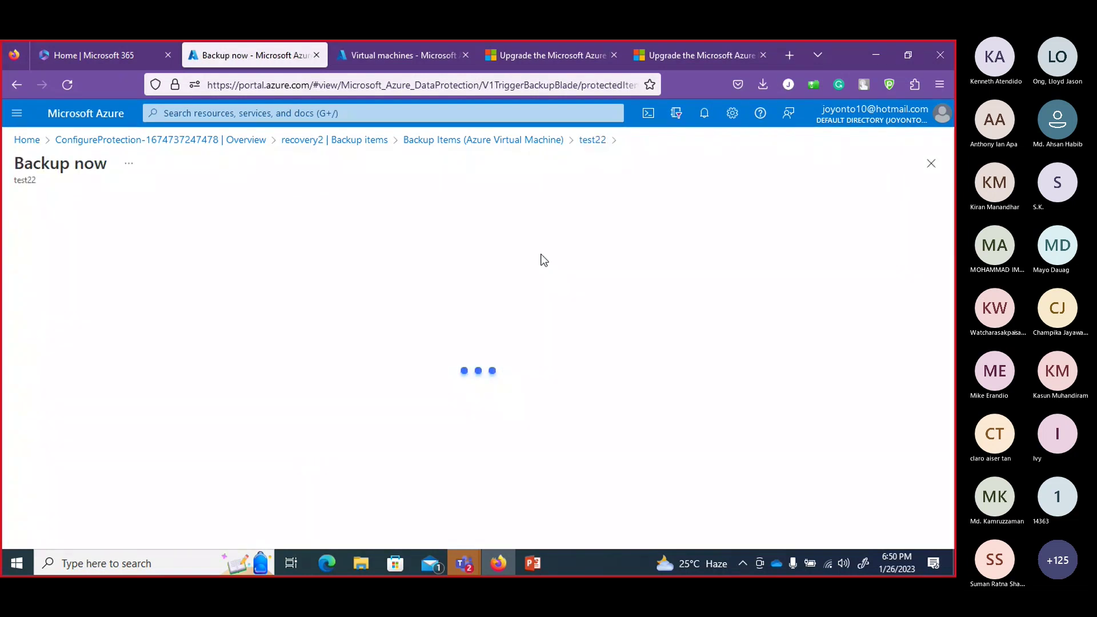
pyautogui.click(38, 520)
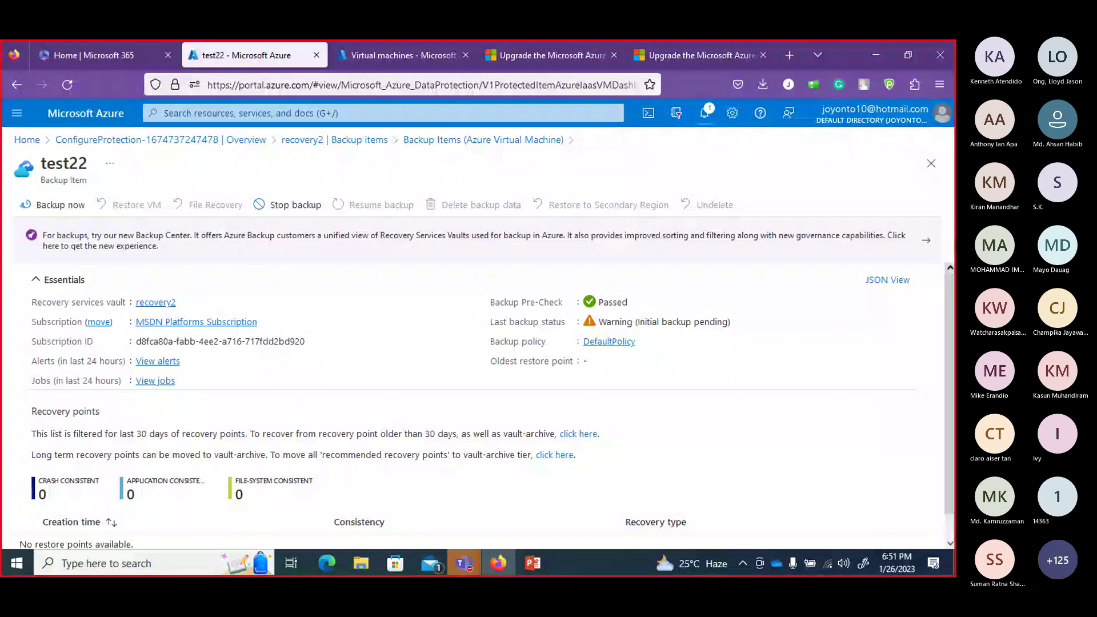
# - Check the portal notifications for the triggered test22 backup and close them
pyautogui.click(704, 117)
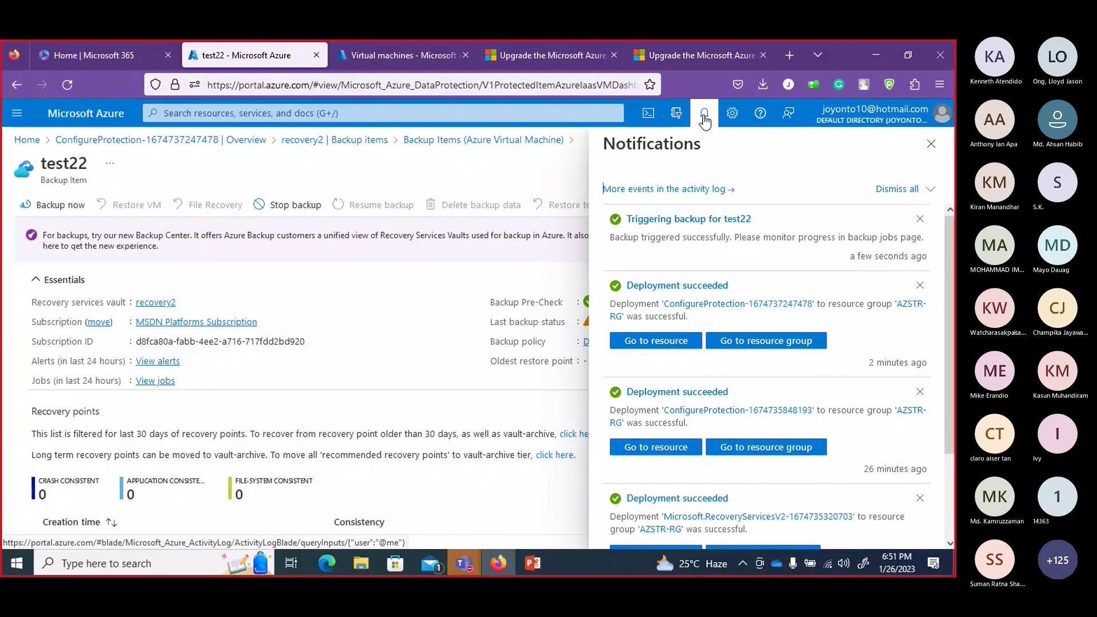
pyautogui.click(704, 117)
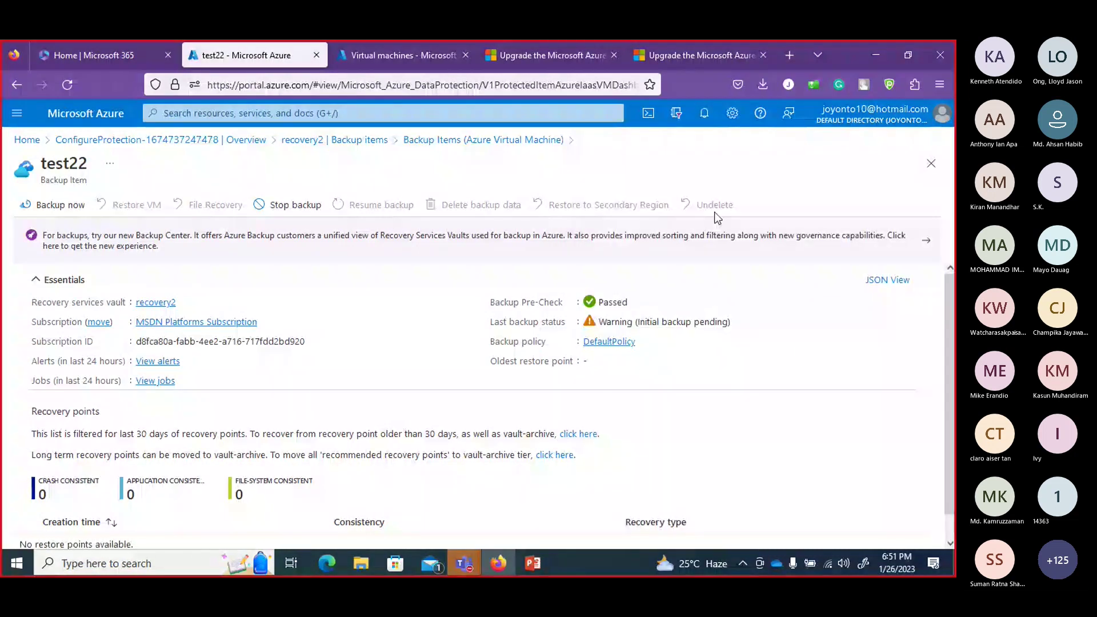
pyautogui.click(702, 120)
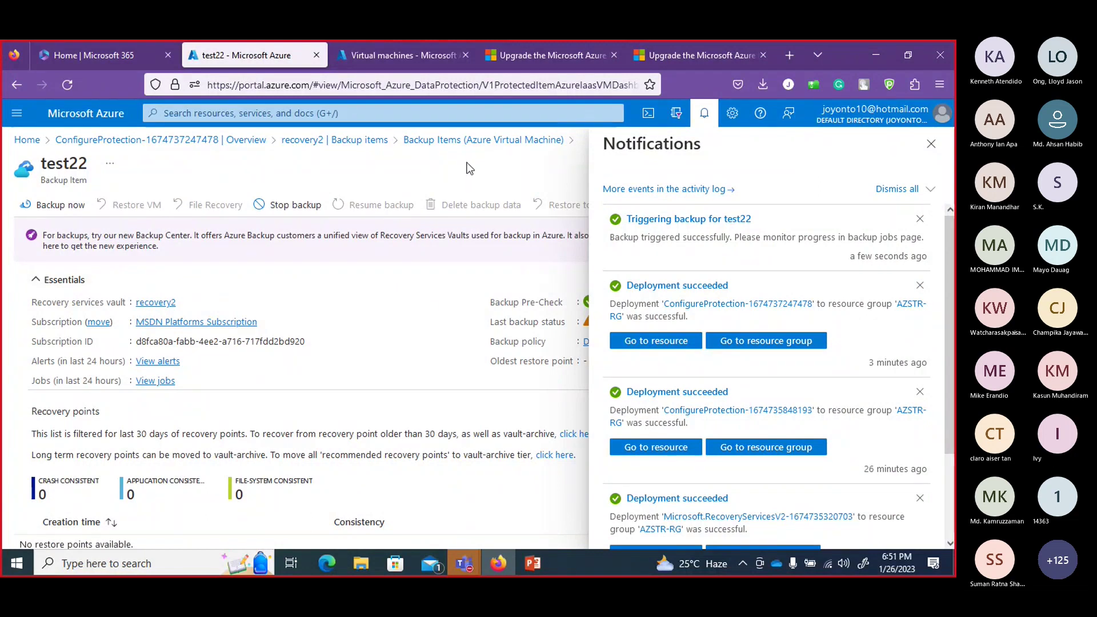
pyautogui.click(931, 144)
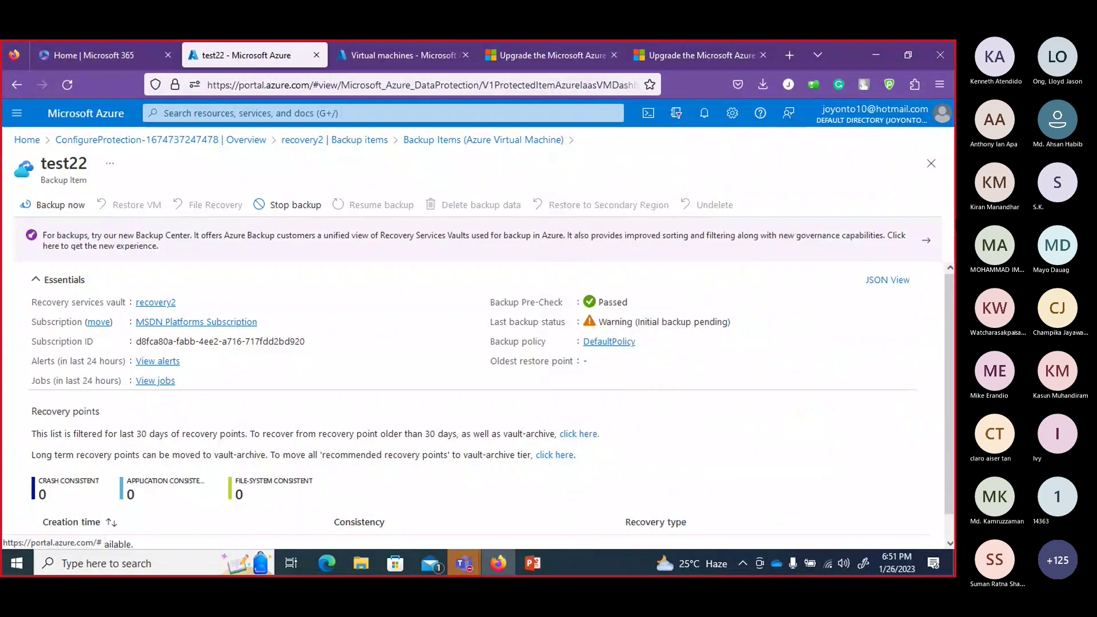
# - Review the backup jobs of the last 24 hours from the test22 item, and switch to the Lecture-11F presentation in PowerPoint
pyautogui.scroll(-1, 948, 365)
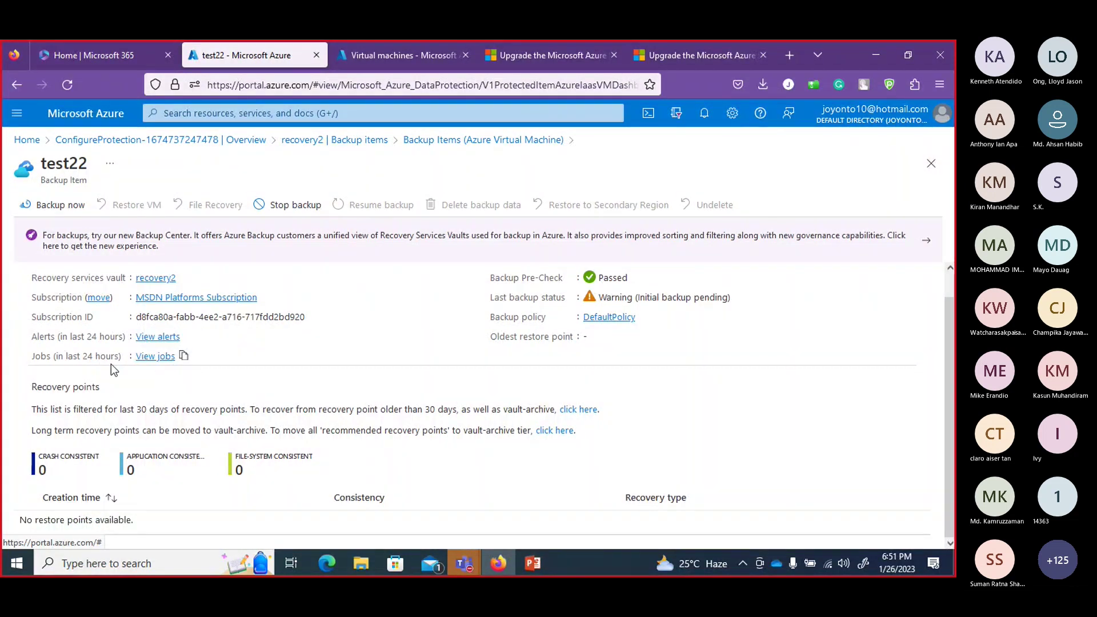
pyautogui.click(153, 356)
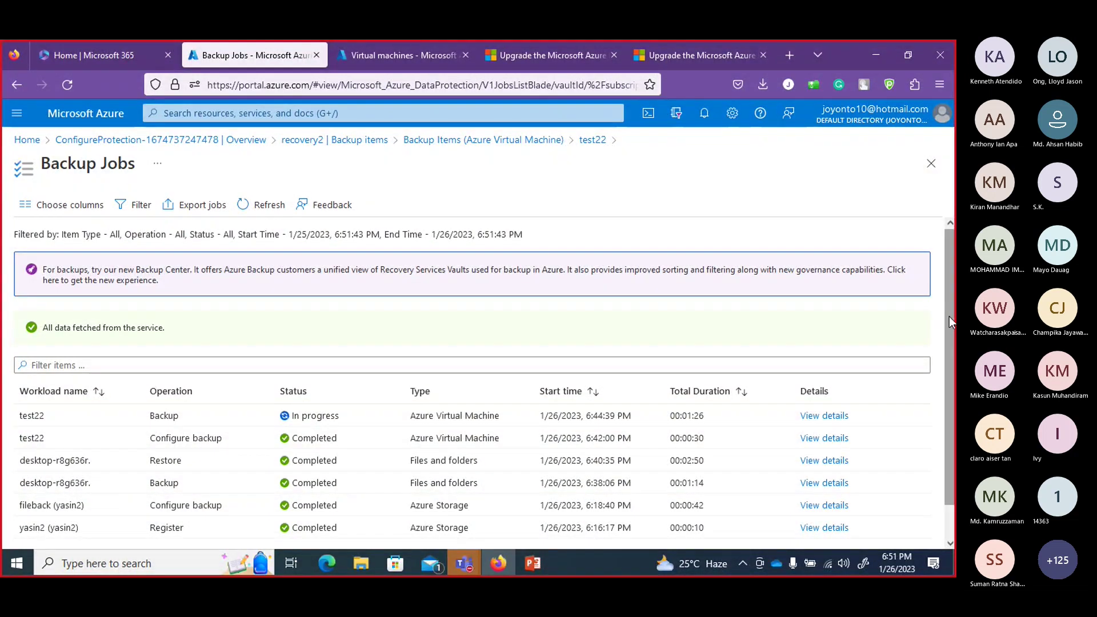
pyautogui.scroll(-1, 948, 316)
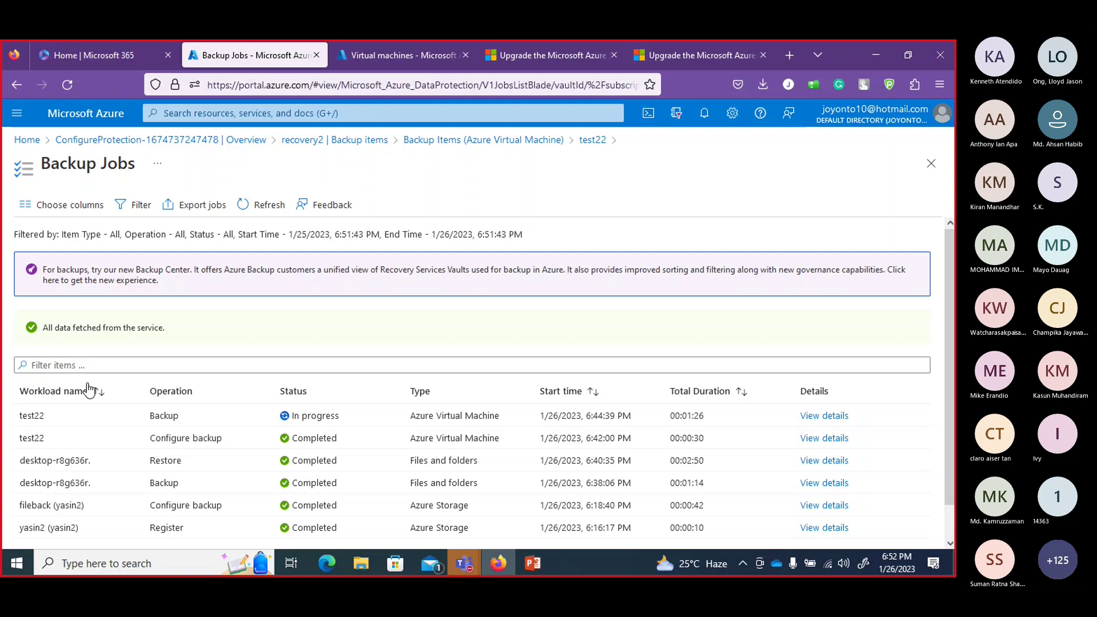
pyautogui.click(526, 532)
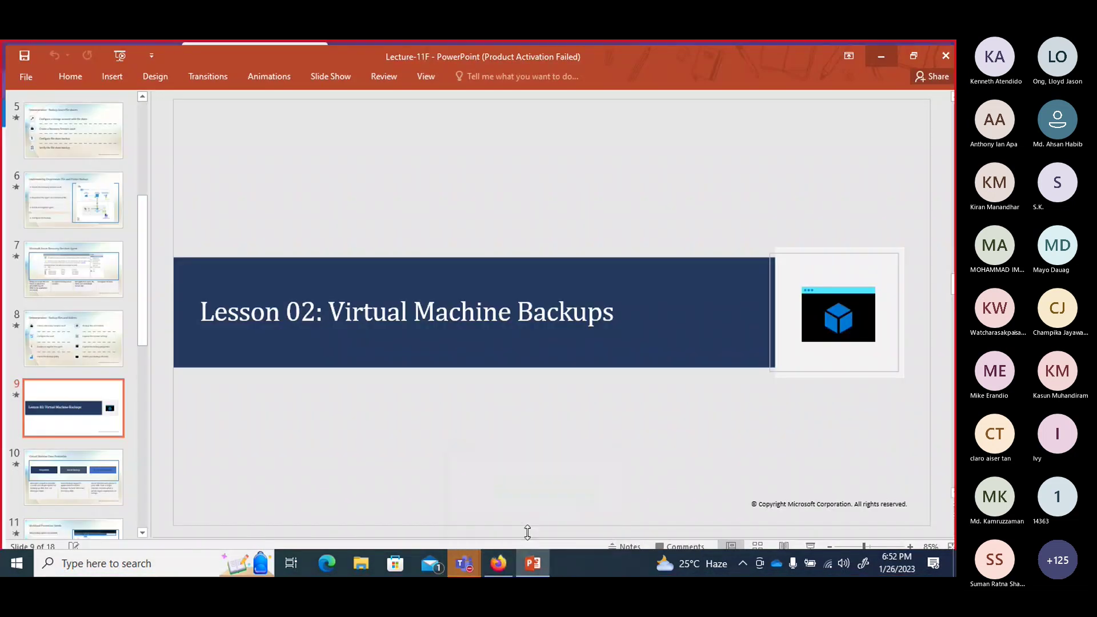